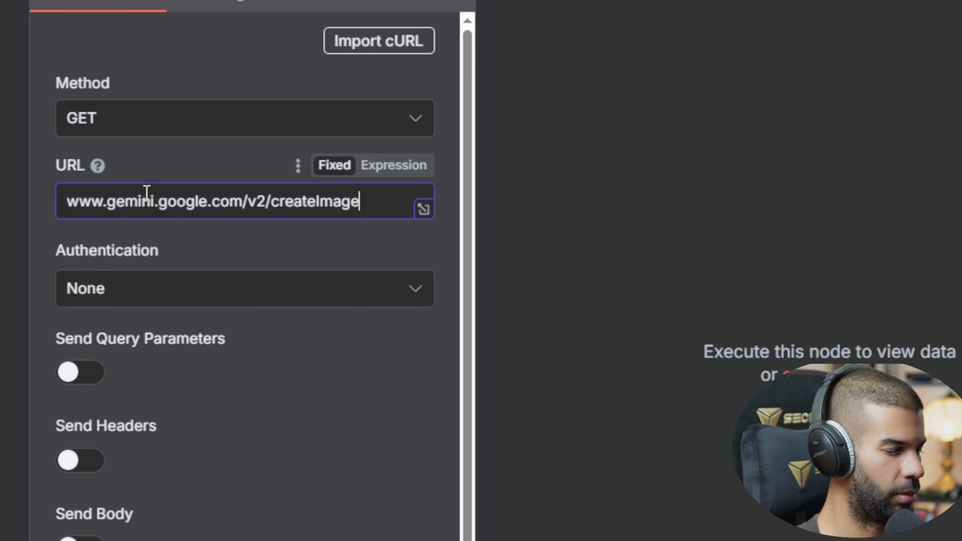
Step: Turn on Send Headers for the HTTP Request node and return to the workflow canvas
scroll(144, 436, "down", 2)
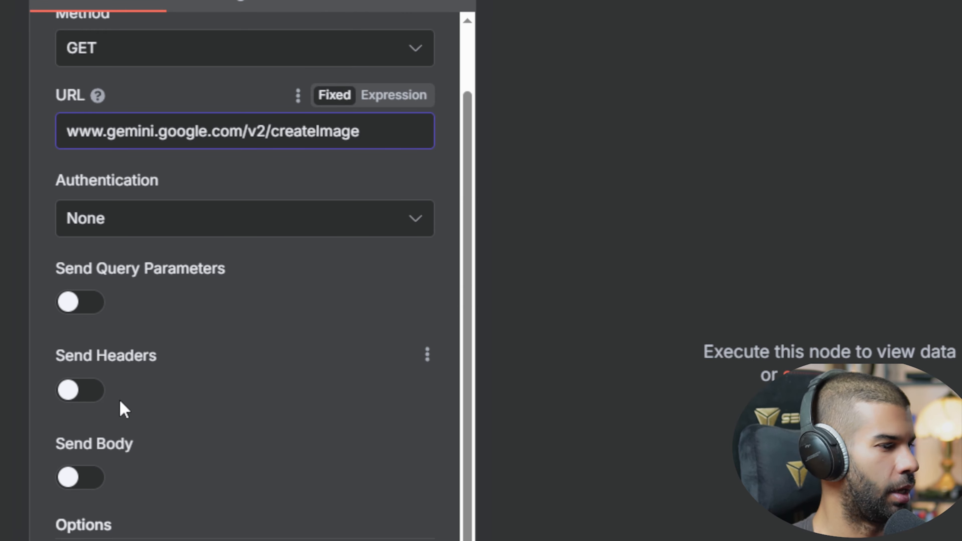
left_click(92, 392)
scroll(152, 376, "down", 6)
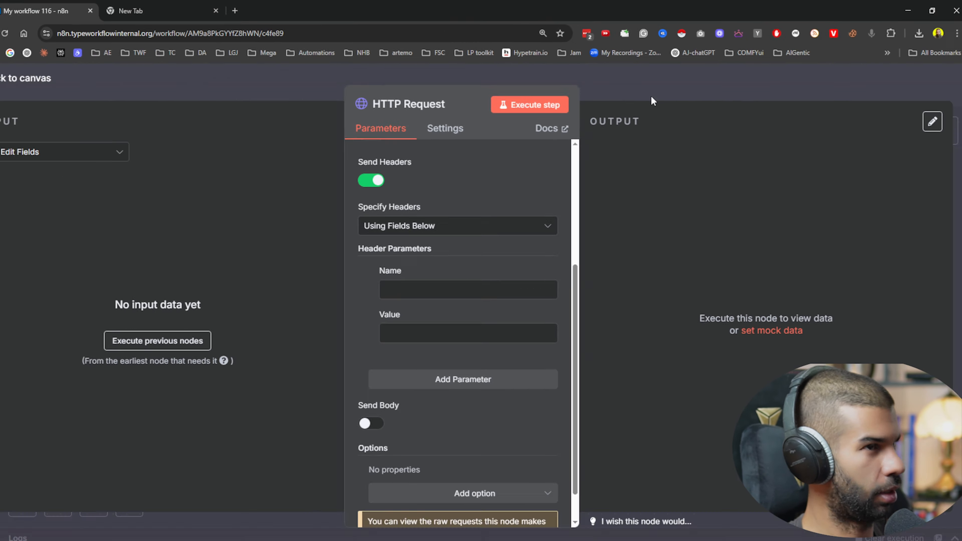
left_click(463, 182)
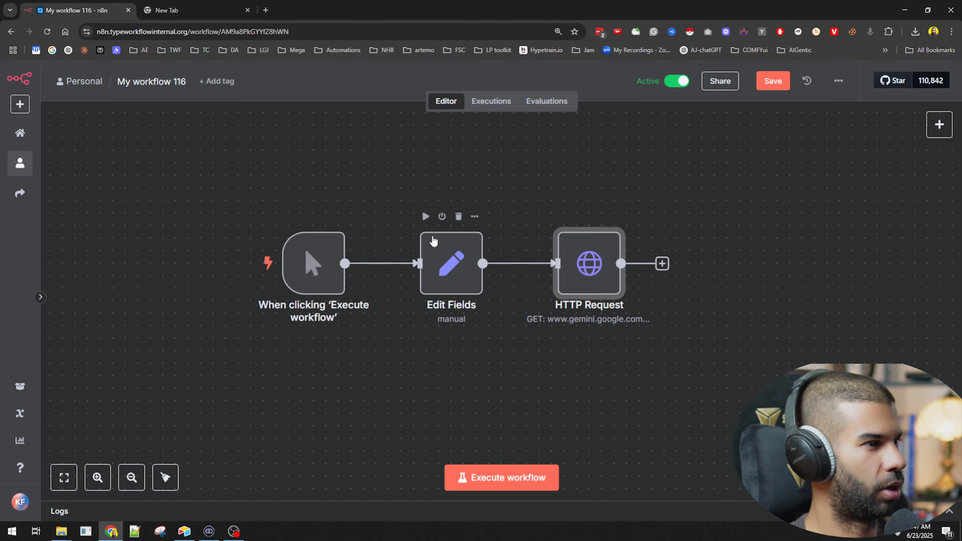
Step: Run the Edit Fields node and map its API-KEY field into an HTTP Request header named Authorization
left_click(426, 216)
double_click(581, 262)
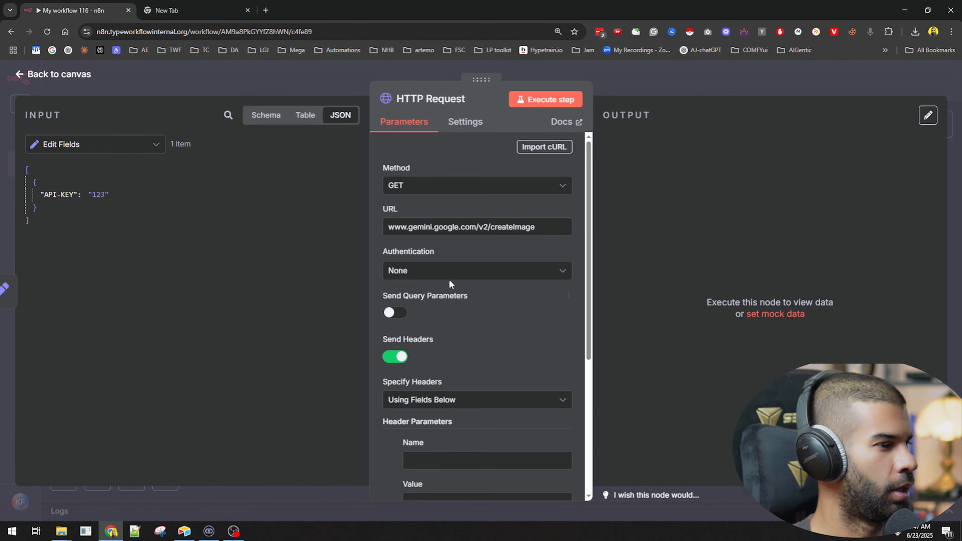
left_click_drag(66, 195, 455, 351)
scroll(418, 426, "down", 4)
left_click(427, 314)
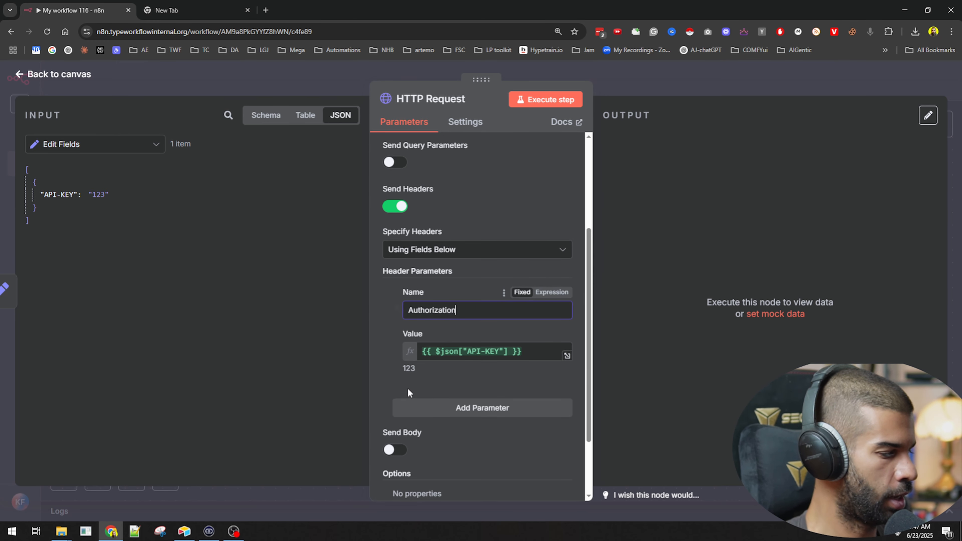
left_click(474, 375)
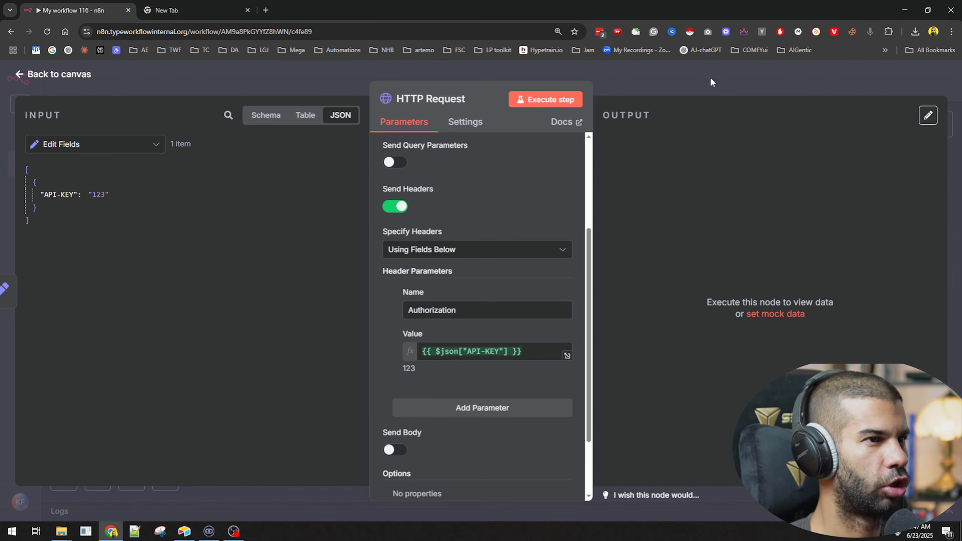
left_click(712, 78)
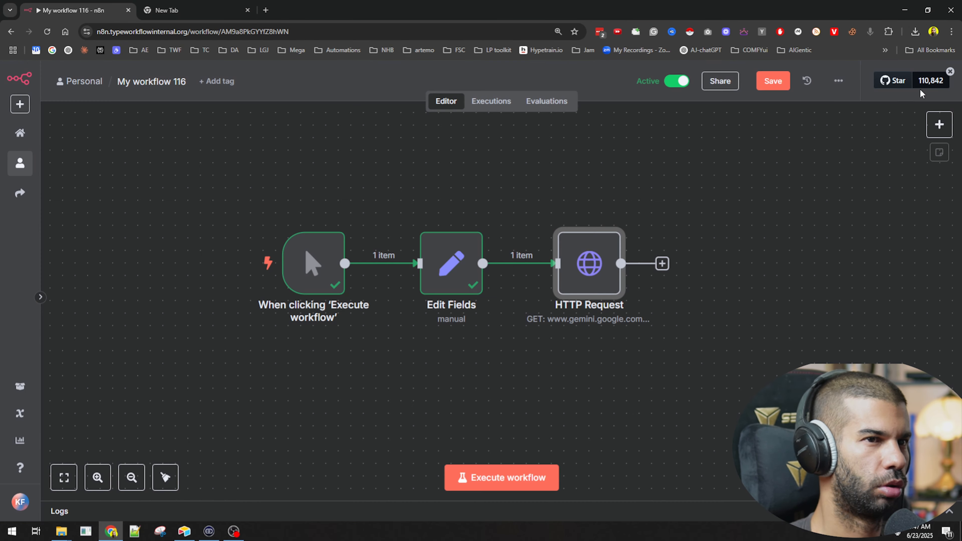
Step: Download the workflow as a file and import that file back into the canvas
left_click(839, 81)
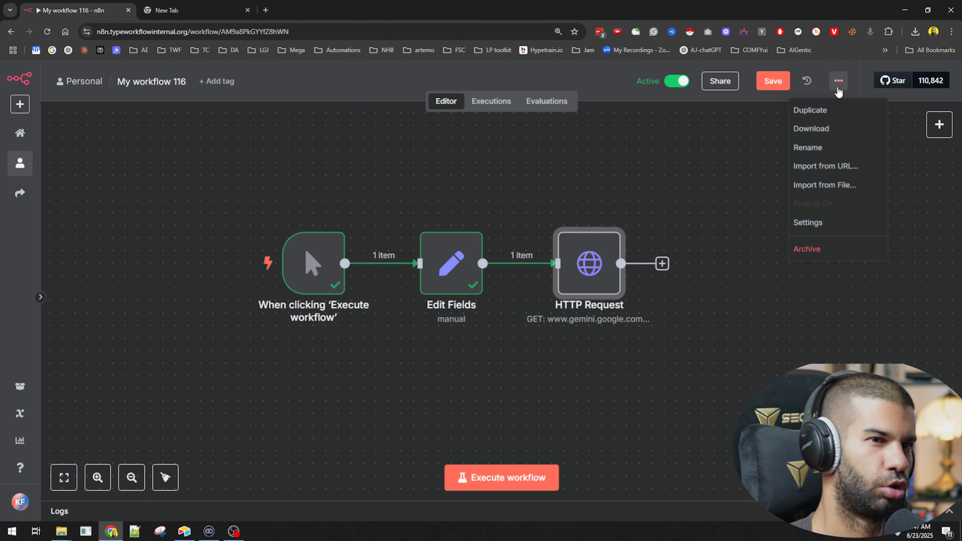
left_click(816, 131)
left_click(839, 81)
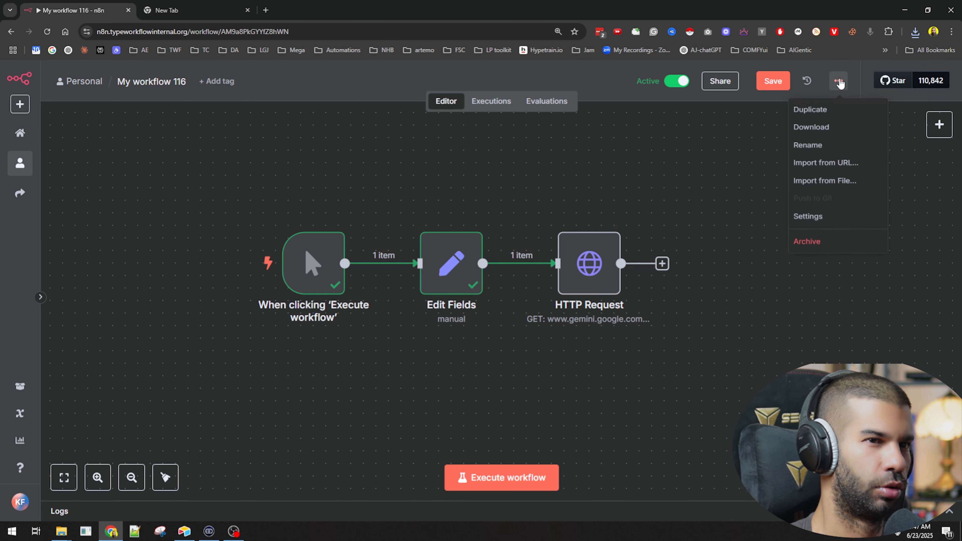
left_click(826, 181)
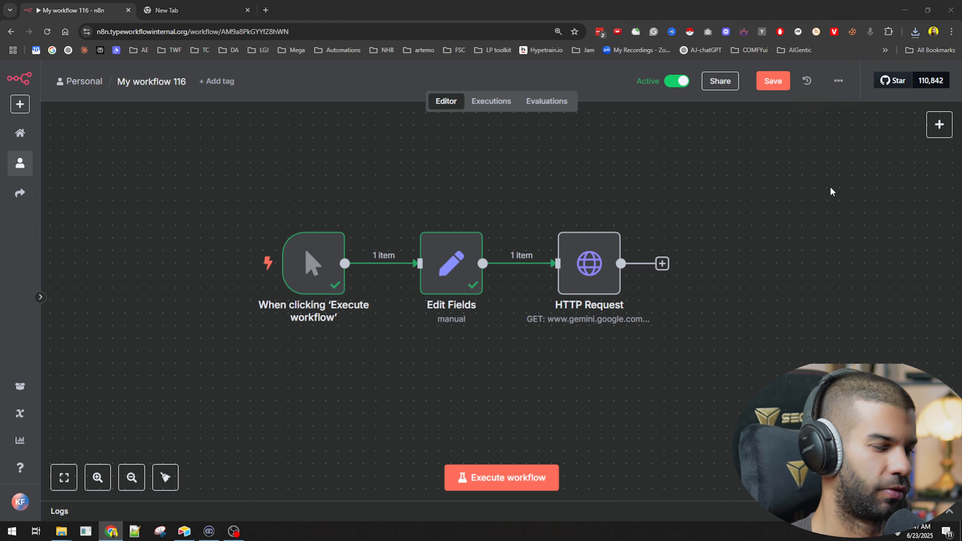
double_click(129, 83)
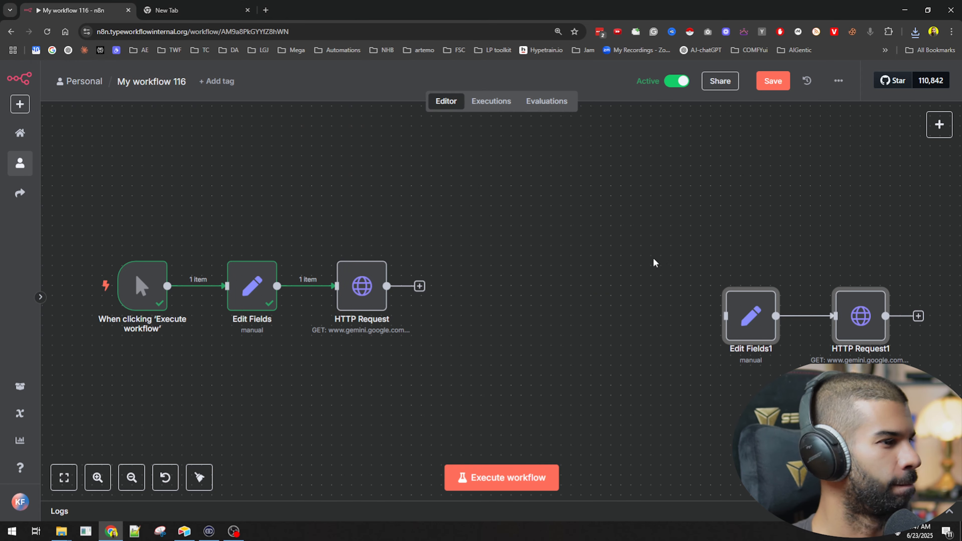
Step: Check the API-KEY field stored in the imported copy of the Edit Fields node
left_click(655, 387)
left_click_drag(703, 411, 428, 329)
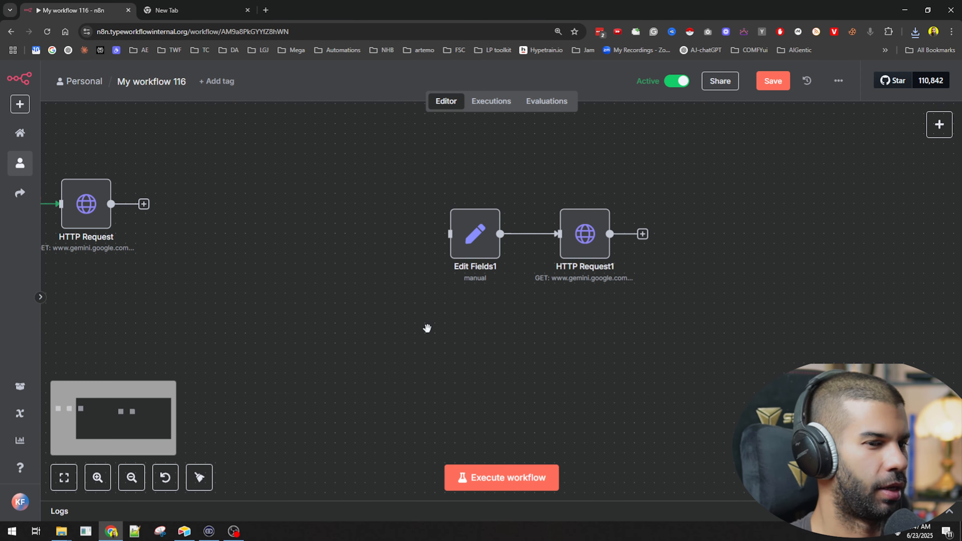
double_click(475, 231)
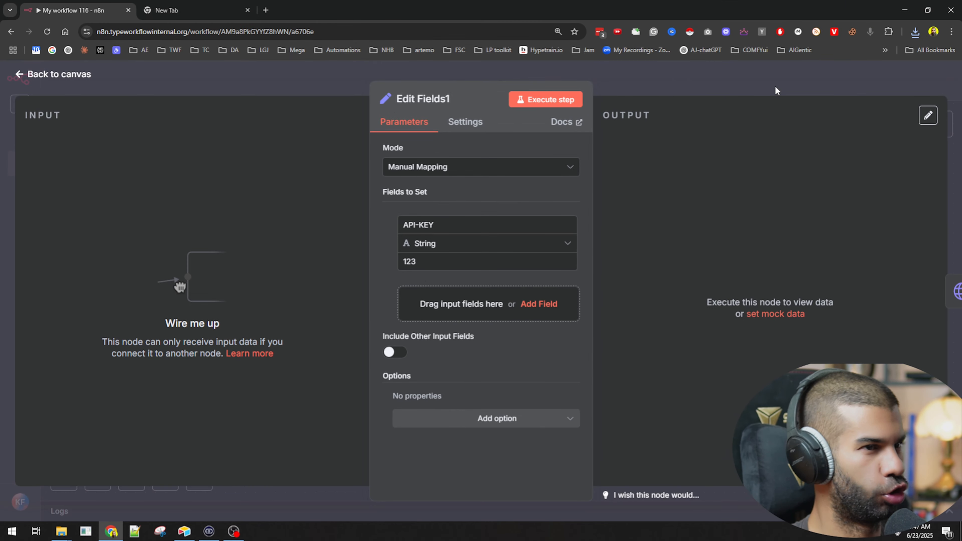
left_click(775, 91)
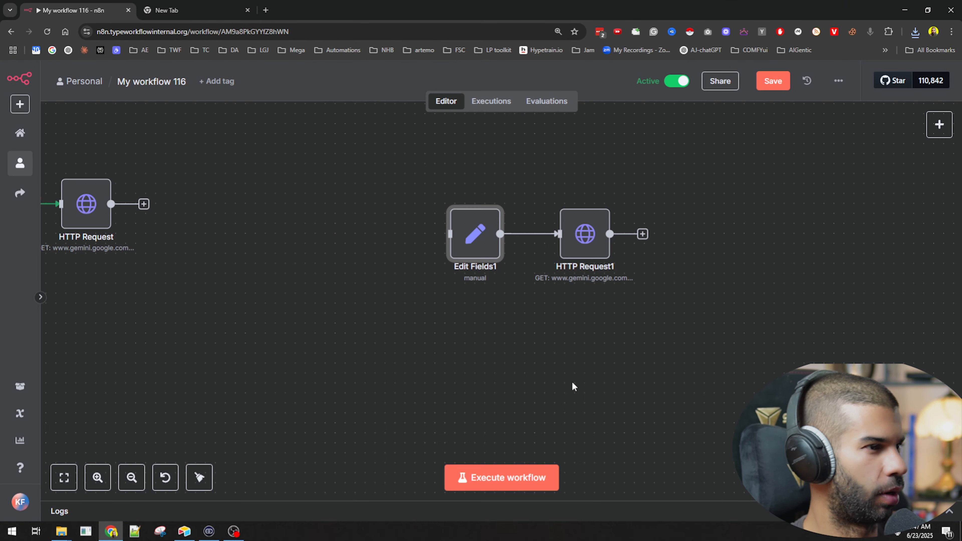
Step: Examine the original HTTP Request node's authentication and header parameters
scroll(571, 386, "left", 10)
left_click_drag(788, 278, 616, 260)
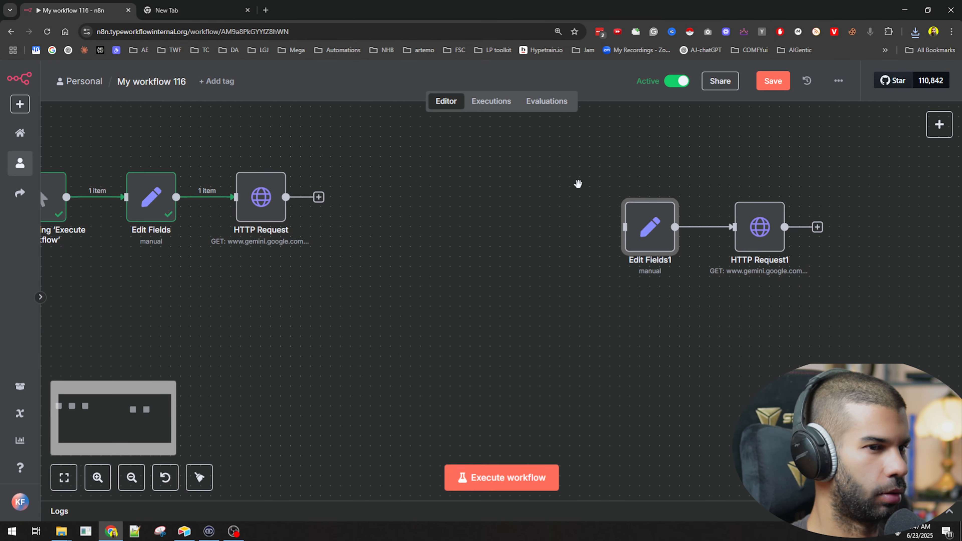
left_click_drag(359, 302, 533, 293)
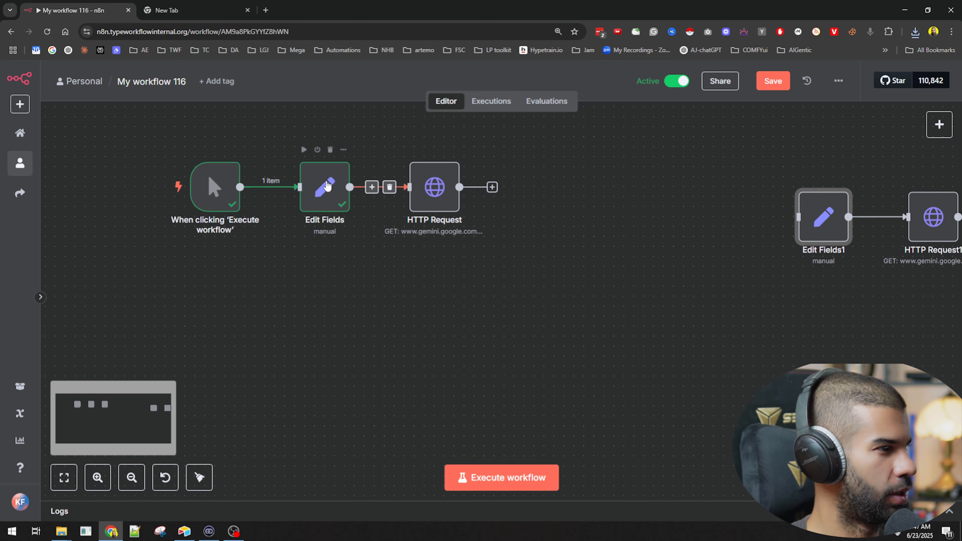
left_click(323, 188)
scroll(323, 188, "up", 4)
scroll(320, 187, "down", 3)
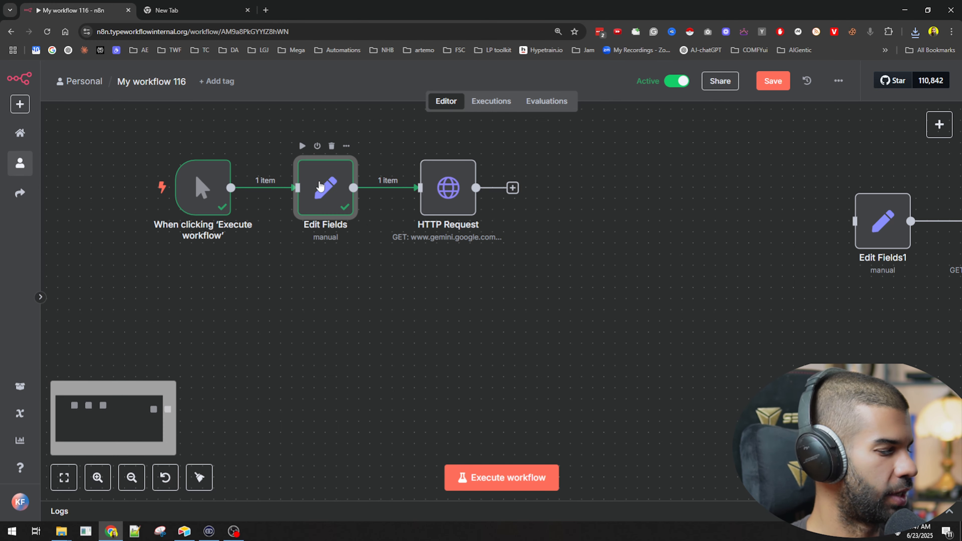
double_click(471, 176)
scroll(554, 305, "down", 3)
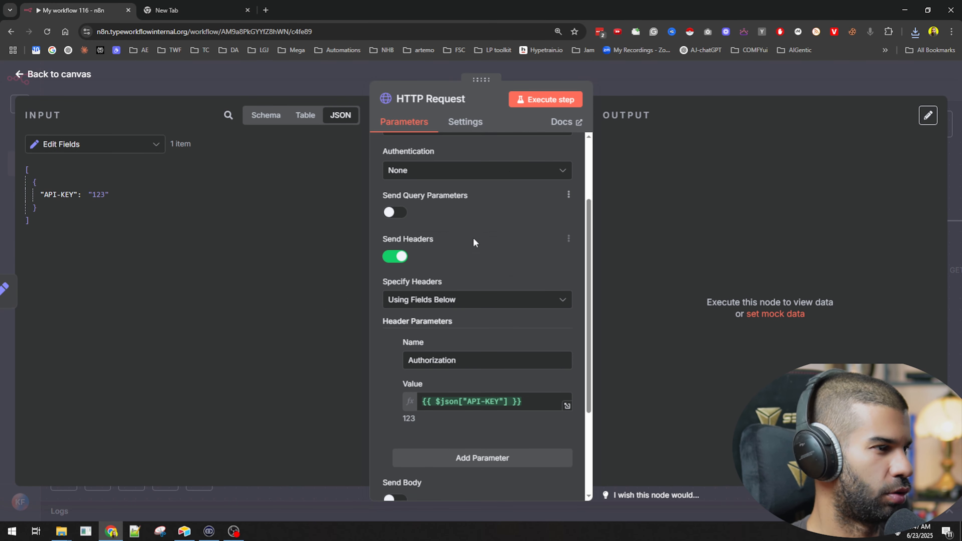
scroll(454, 171, "up", 1)
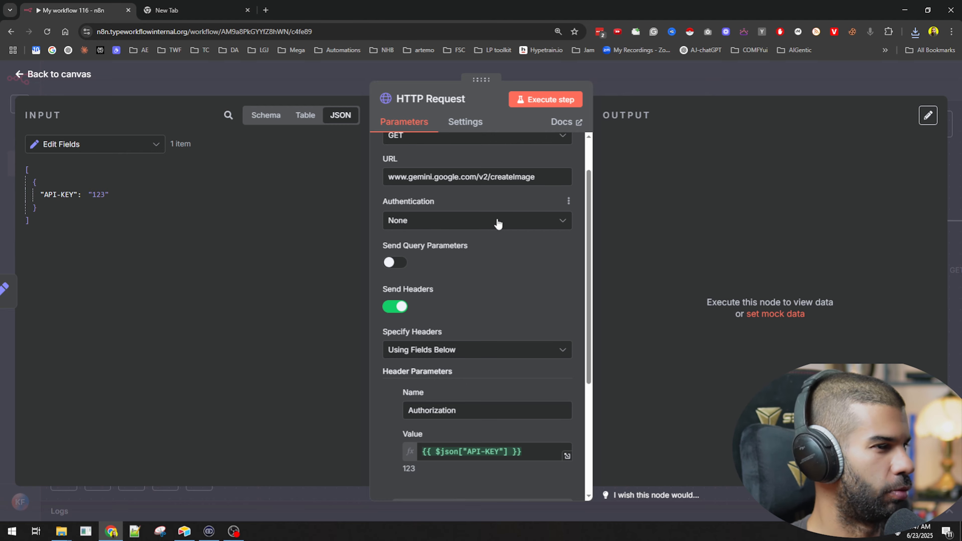
key("Escape")
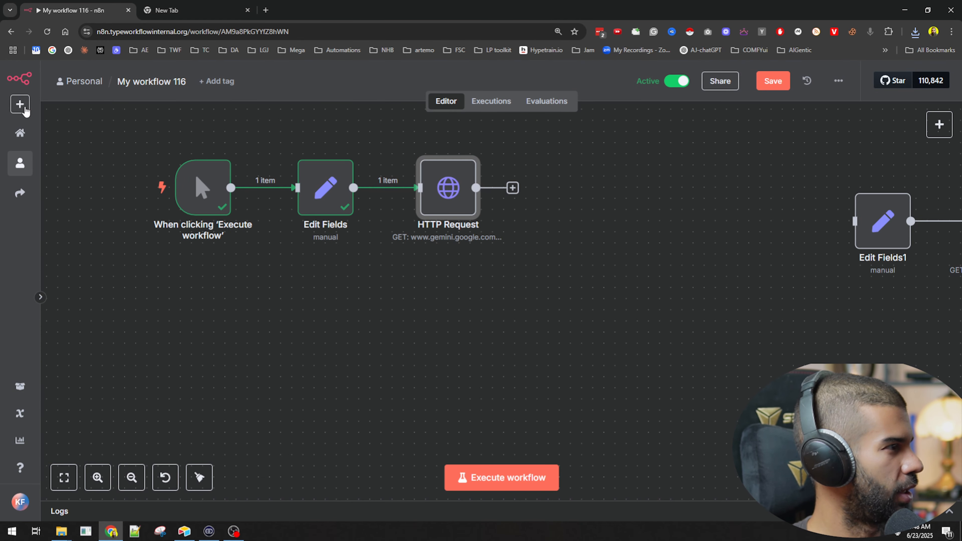
Step: Open the new credential dialog in a separate browser tab and view the apps offered
left_click(25, 110)
left_click(44, 162, "ctrl")
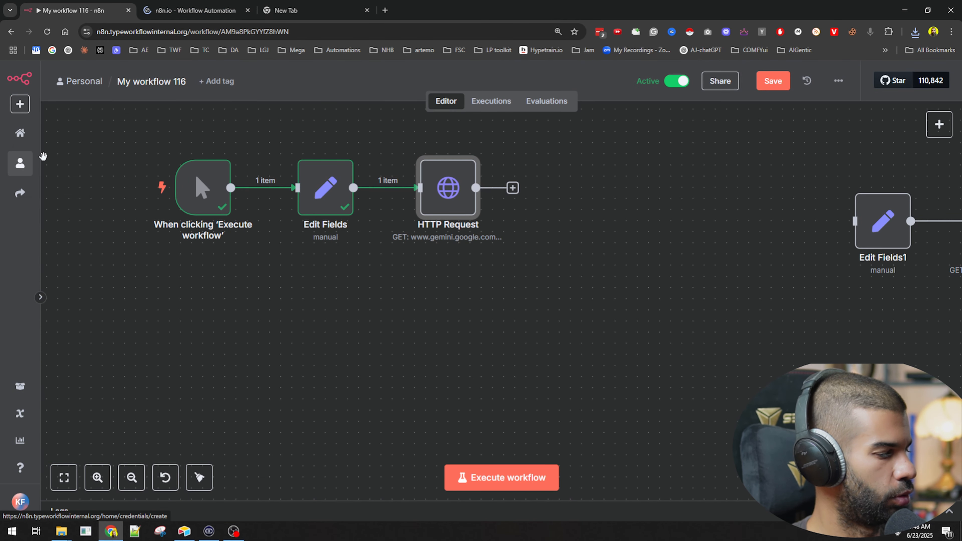
left_click(222, 6)
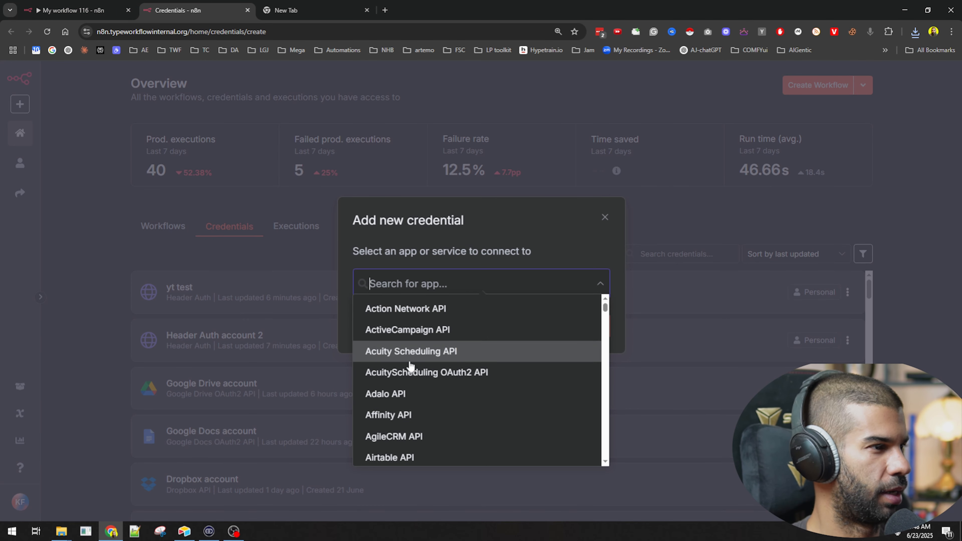
left_click(426, 262)
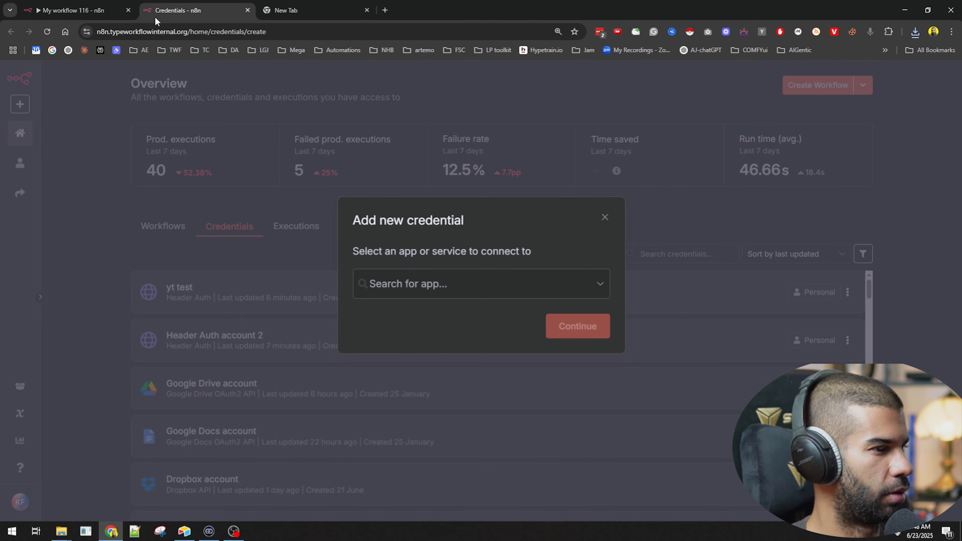
Step: Set the HTTP Request node's authentication to Predefined Credential Type and browse the available credential types
left_click(88, 11)
double_click(437, 190)
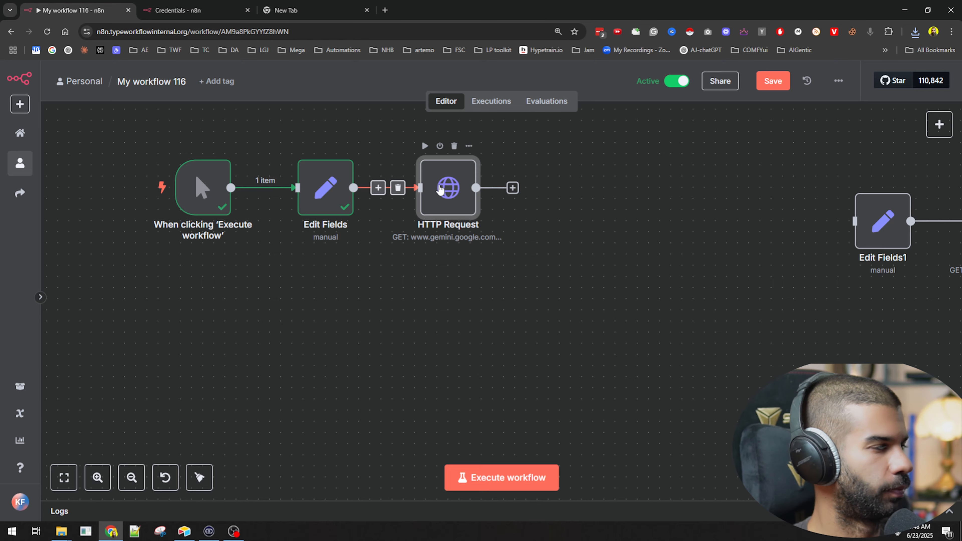
left_click(477, 271)
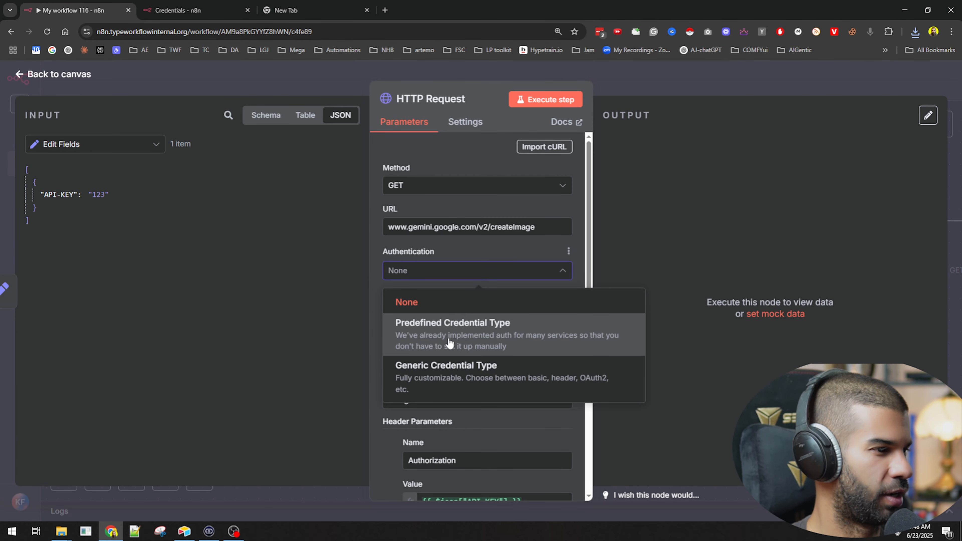
left_click(447, 330)
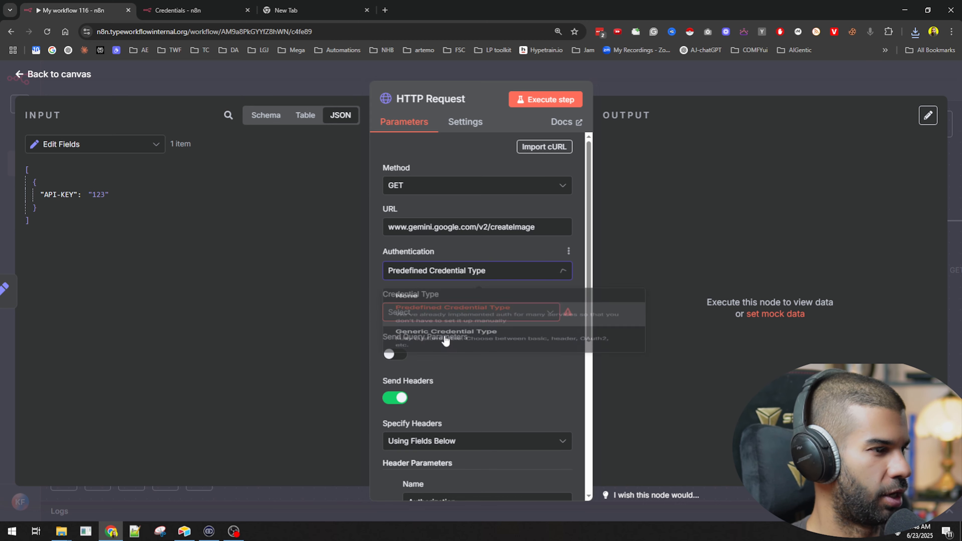
left_click(418, 318)
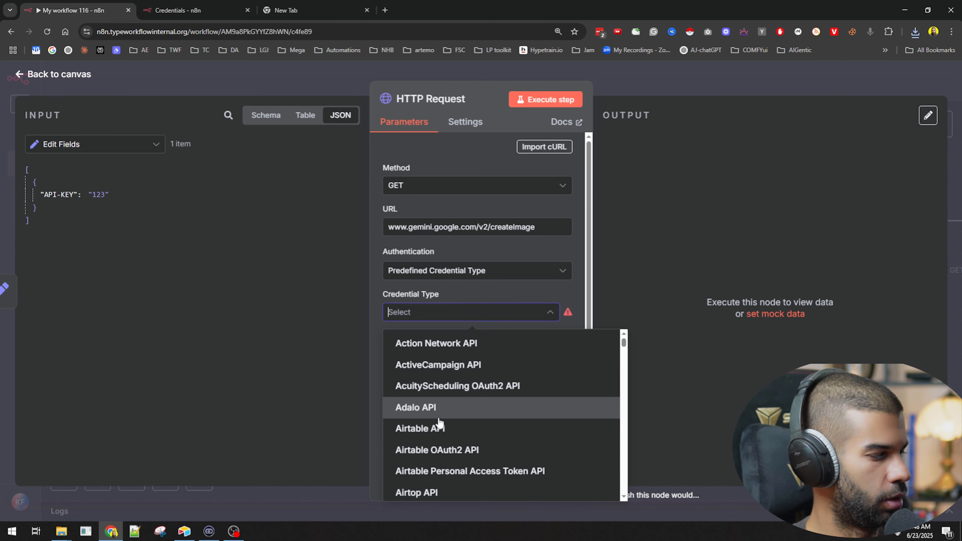
scroll(439, 406, "down", 15)
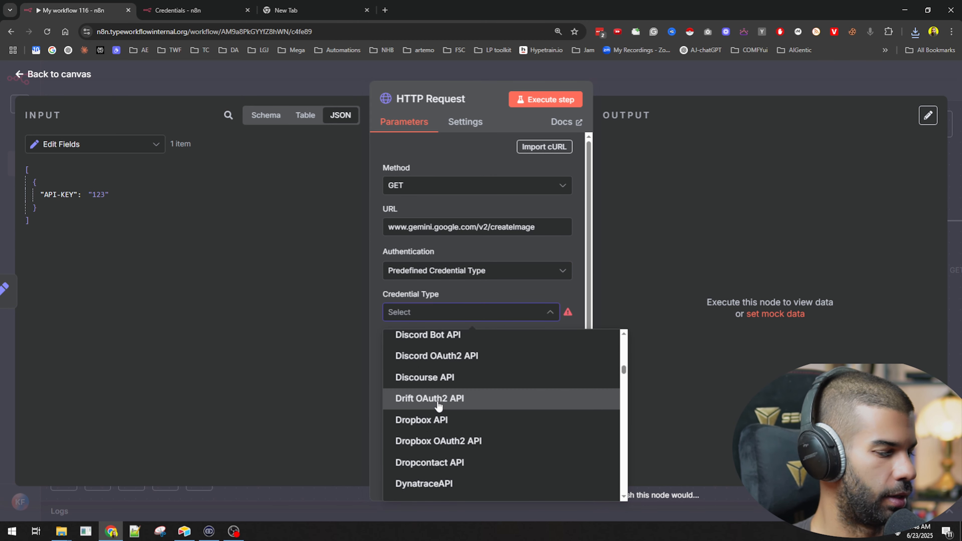
left_click(839, 69)
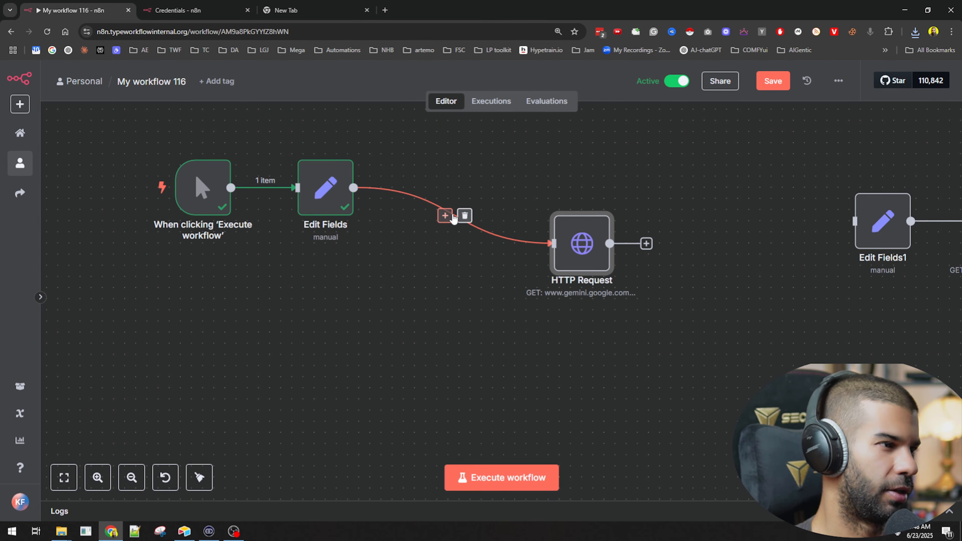
Step: Insert a Google Docs node that creates a document between Edit Fields and HTTP Request, and view its credential options
left_click(446, 216)
type("google d")
key("Return")
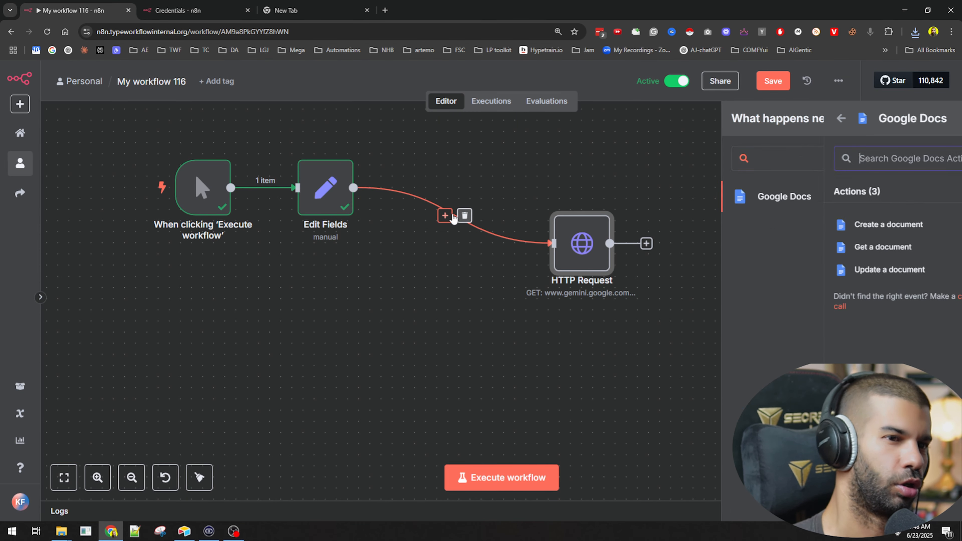
left_click(817, 225)
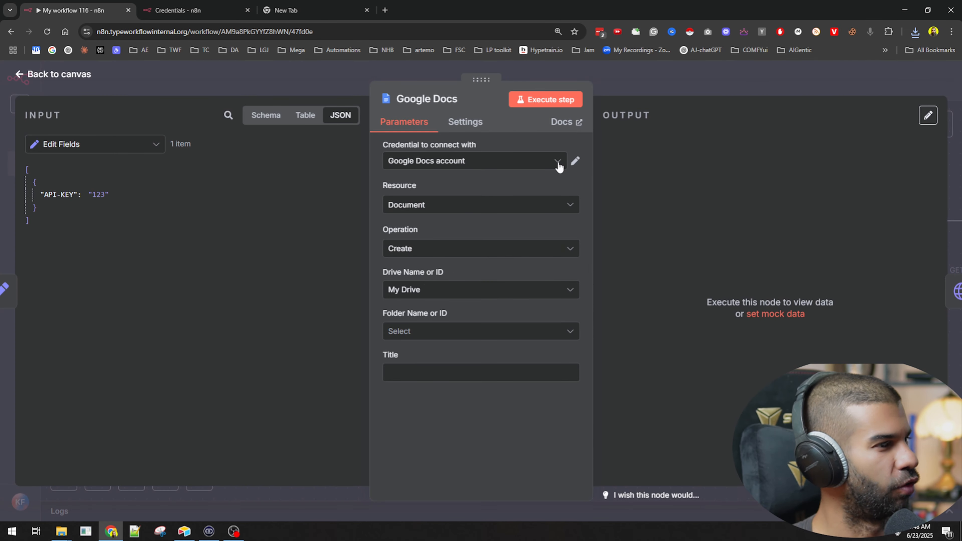
left_click(428, 164)
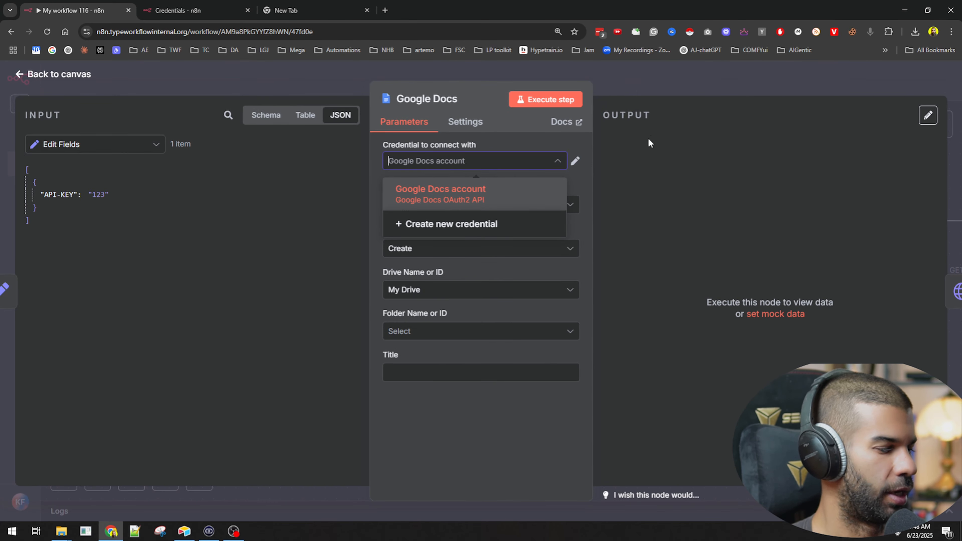
left_click(821, 110)
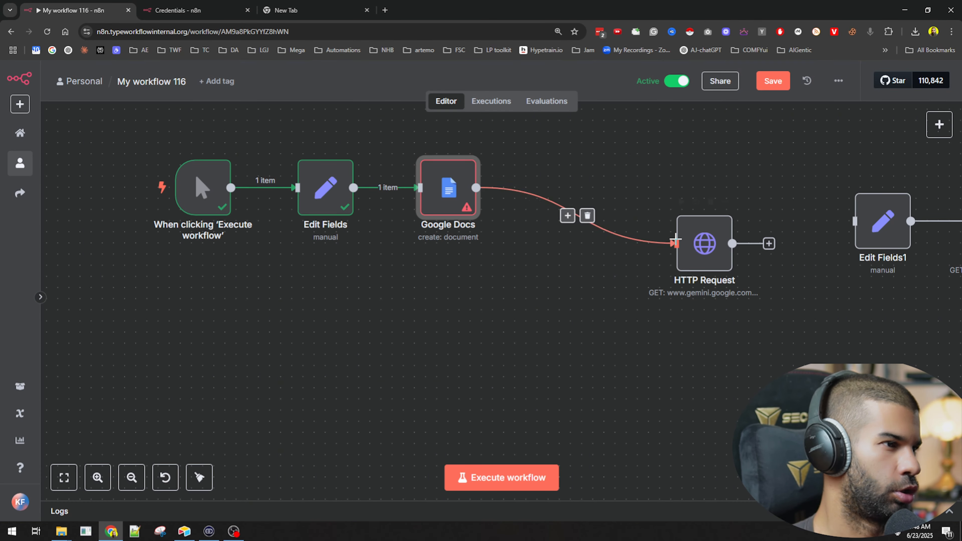
Step: Place the HTTP Request node directly beside Google Docs and set its credential type to Google Docs OAuth2 API
left_click_drag(702, 255, 547, 199)
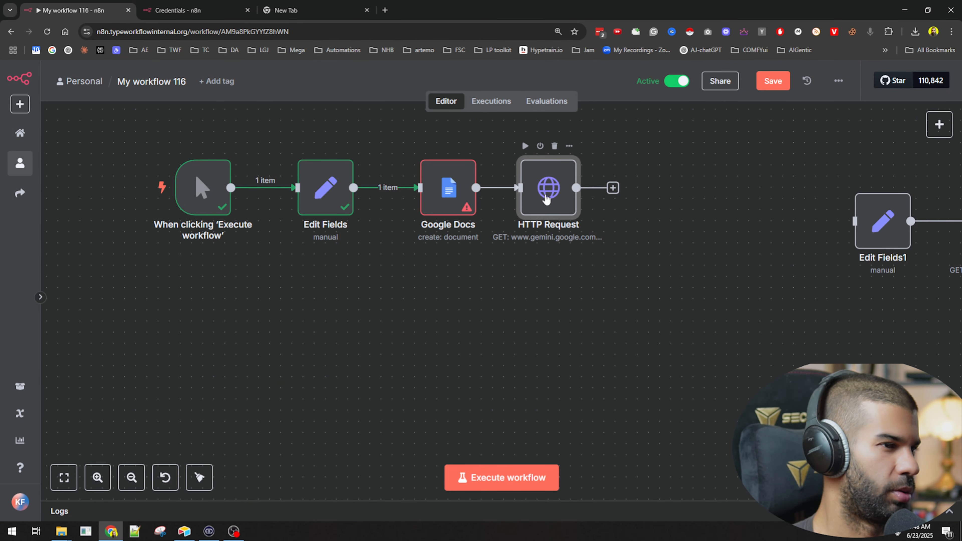
double_click(547, 199)
left_click(412, 313)
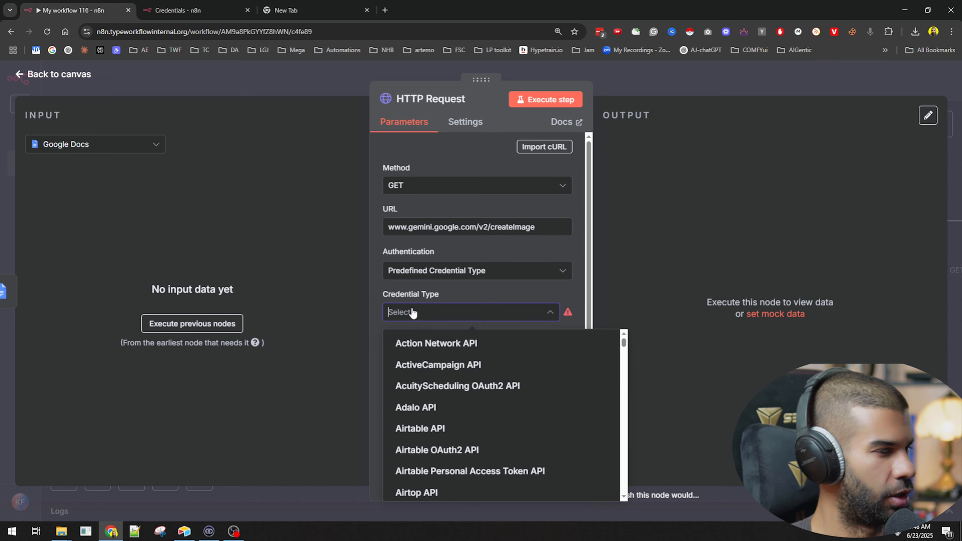
type("googledo")
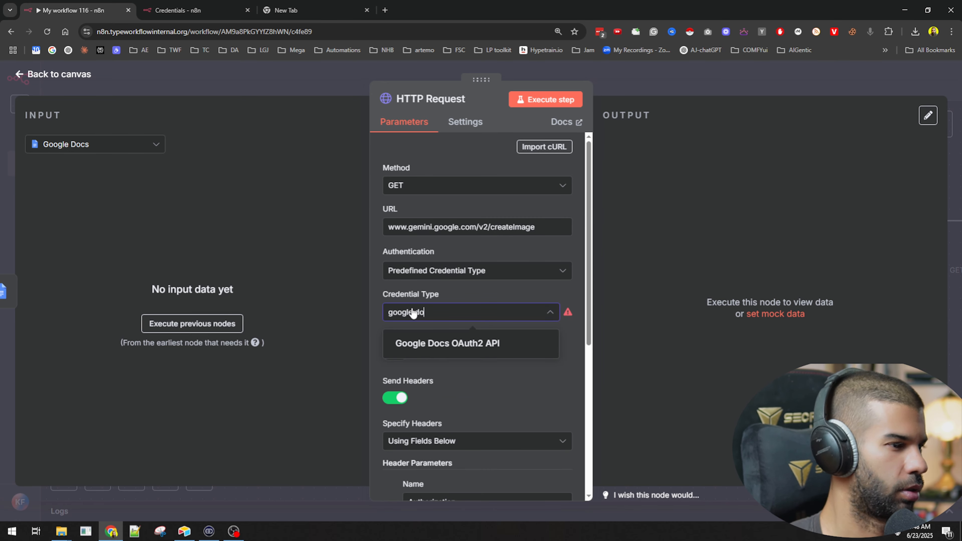
left_click(439, 343)
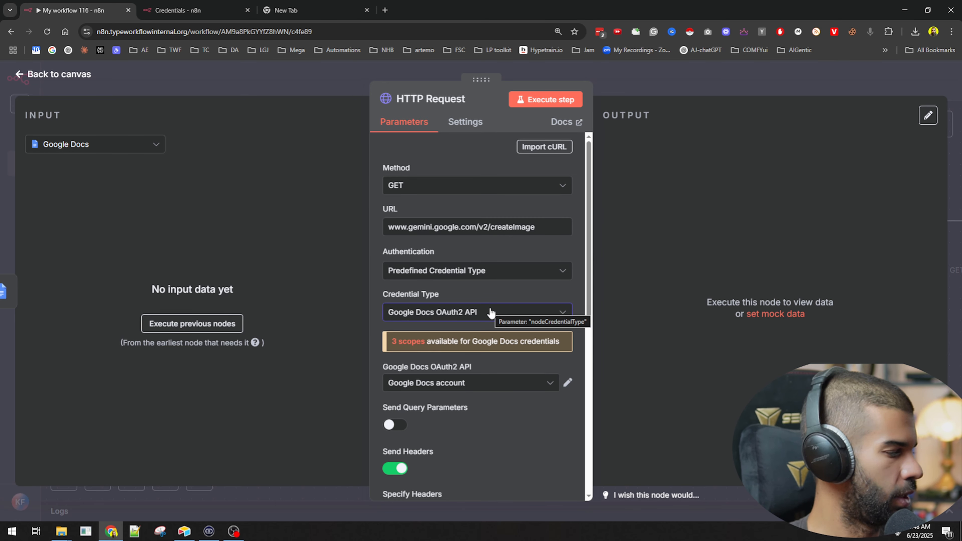
left_click(684, 88)
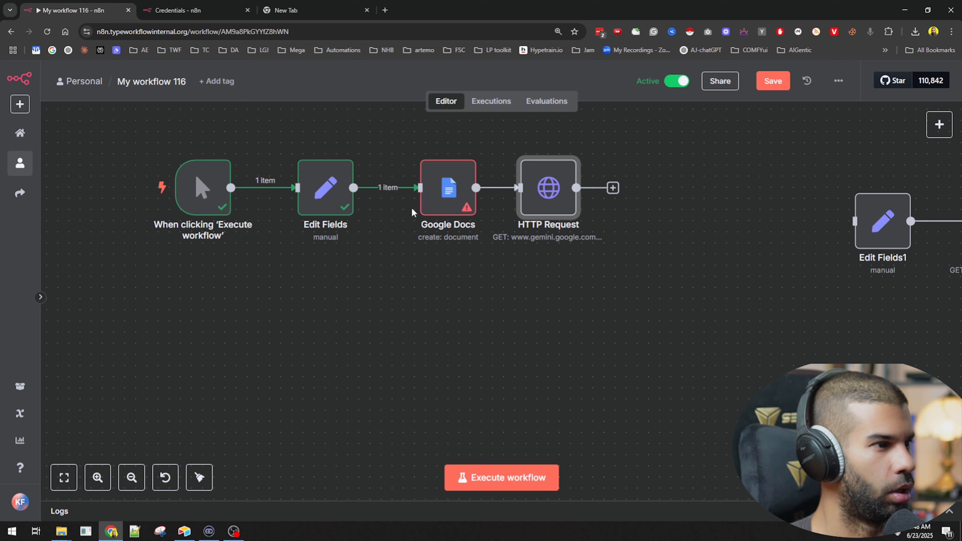
left_click(446, 190)
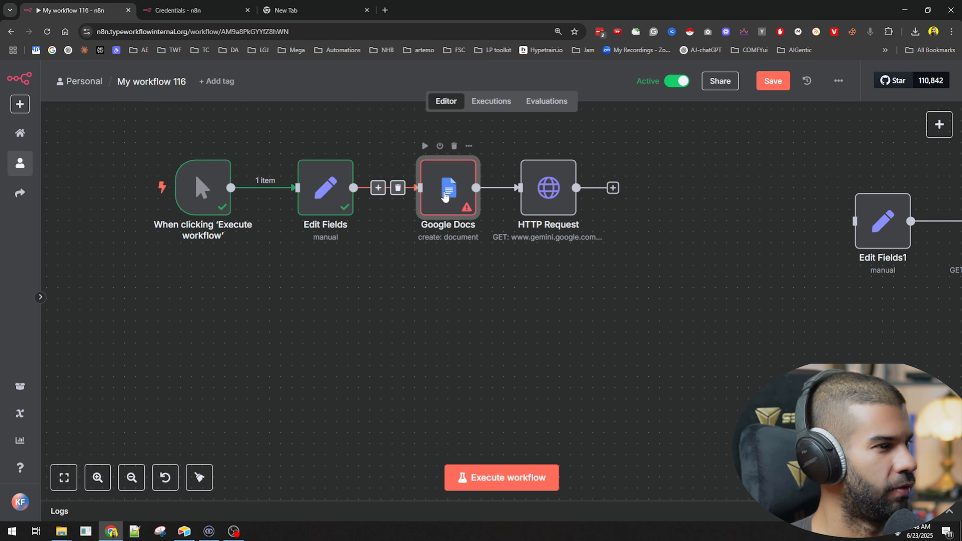
Step: Review the HTTP Request node's header parameters and enable sending a request body
double_click(555, 206)
scroll(418, 320, "down", 5)
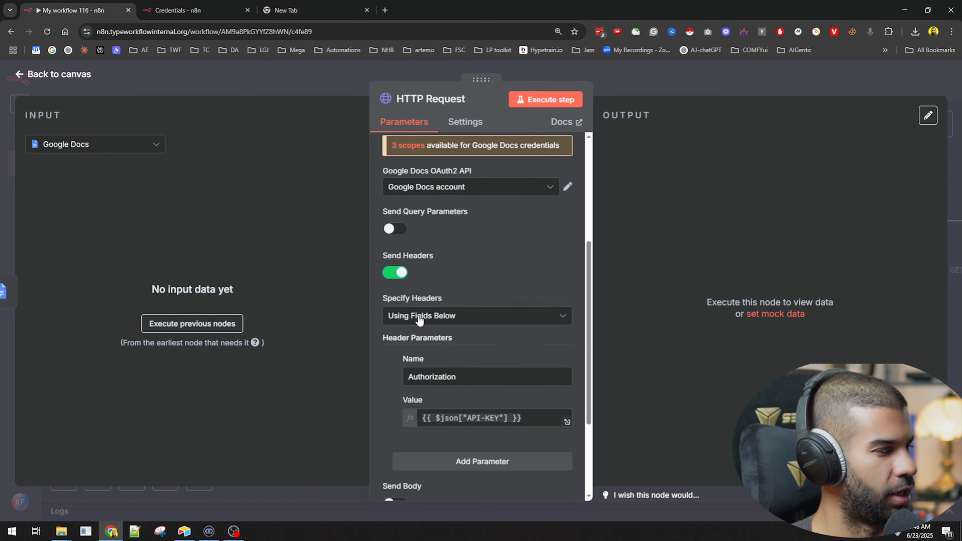
scroll(420, 320, "down", 4)
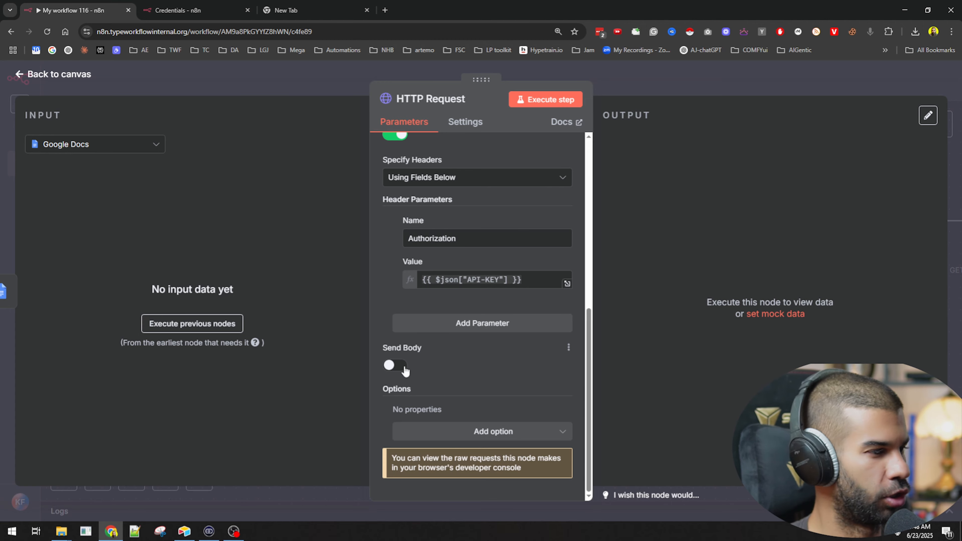
left_click(405, 368)
scroll(405, 371, "down", 6)
scroll(467, 419, "up", 13)
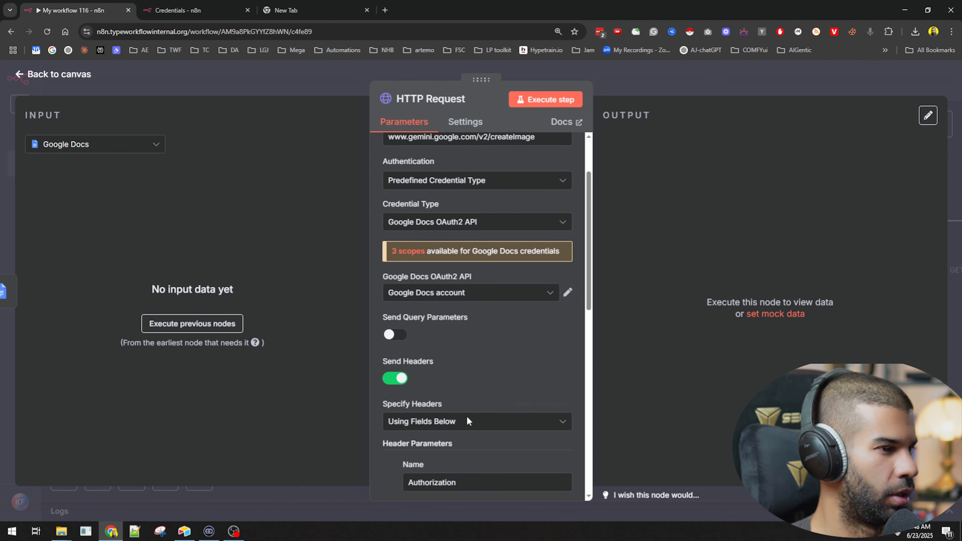
scroll(467, 416, "up", 3)
left_click(607, 91)
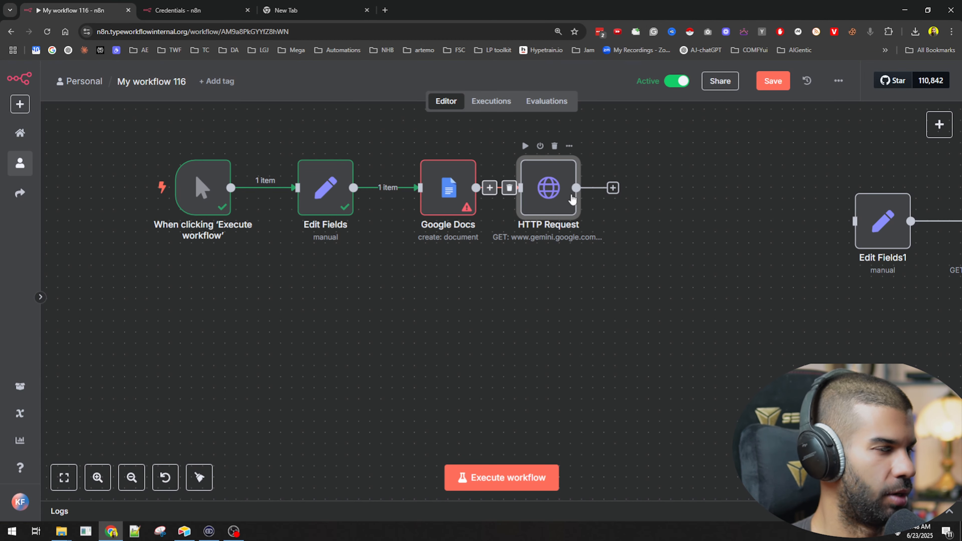
Step: Compare the Google Docs node's credential and operation parameters with those of the HTTP Request node
double_click(447, 185)
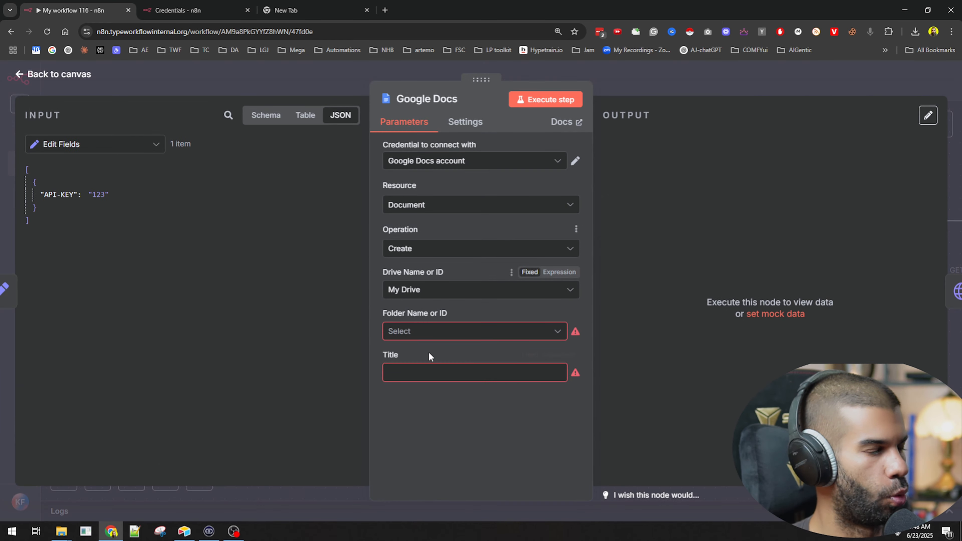
left_click(706, 94)
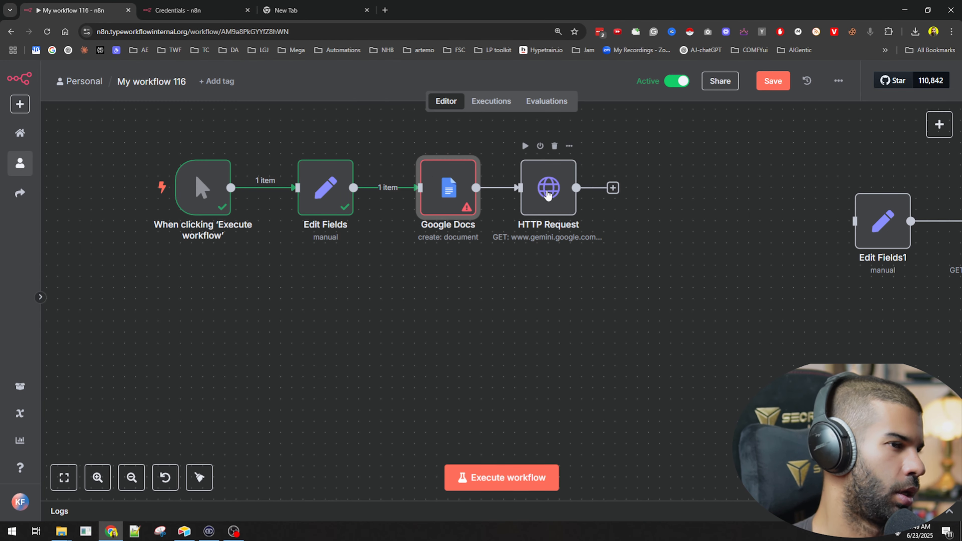
double_click(548, 190)
key("Escape")
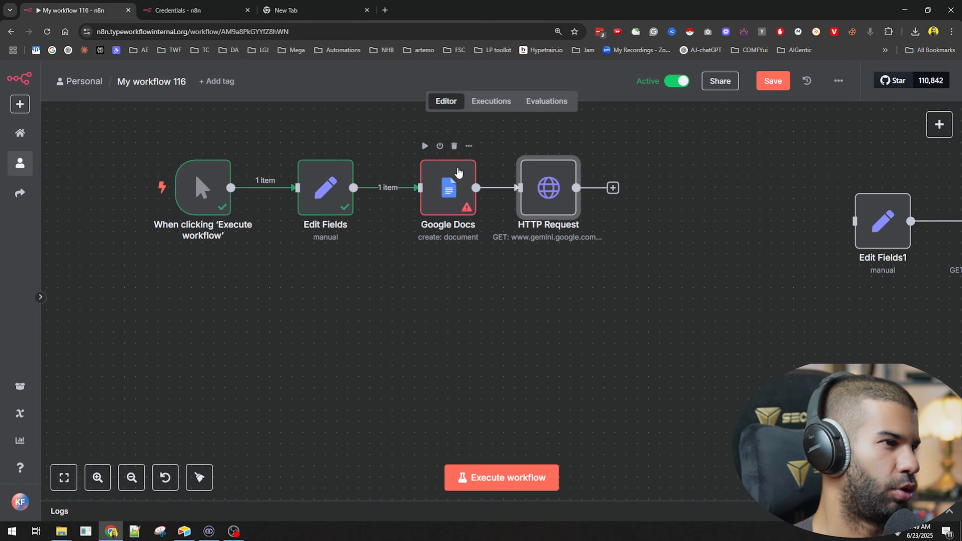
double_click(458, 172)
left_click(683, 95)
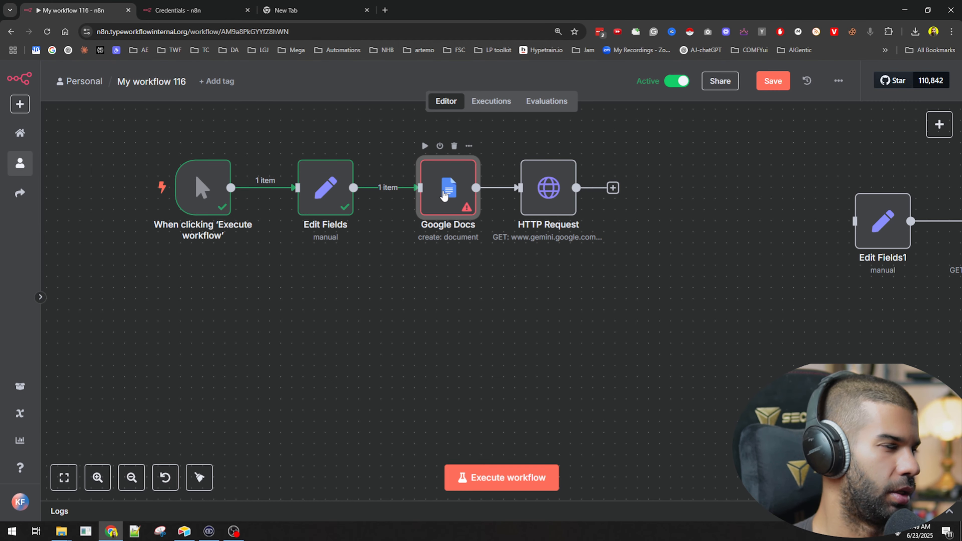
double_click(445, 195)
key("Escape")
mouse_move(403, 191)
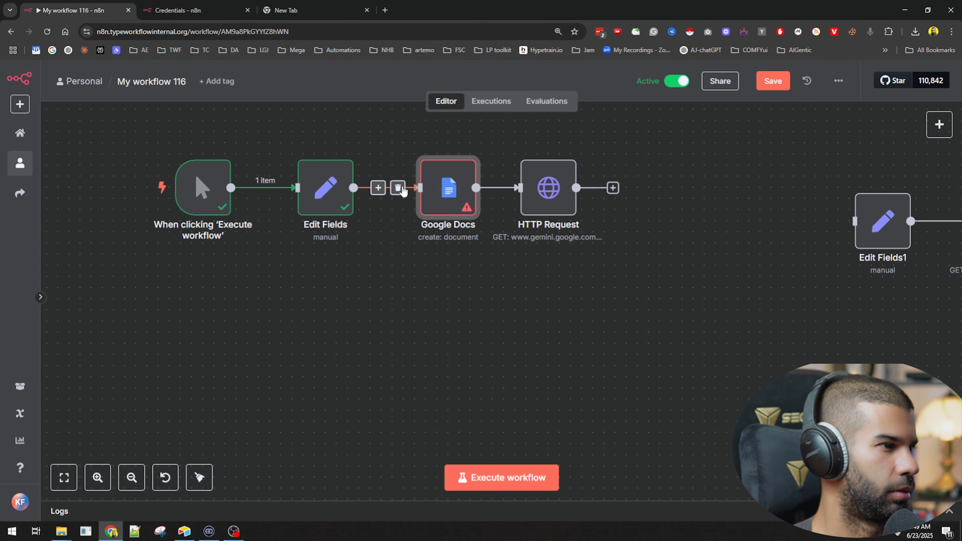
Step: Set the HTTP Request node's authentication to Generic Credential Type with Header Auth as the generic auth type
double_click(540, 199)
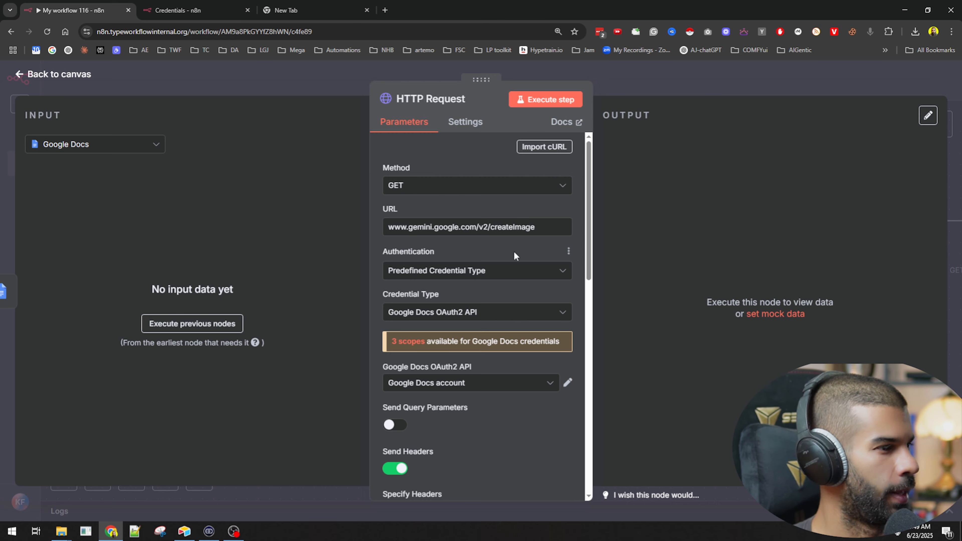
scroll(514, 255, "down", 3)
left_click(411, 171)
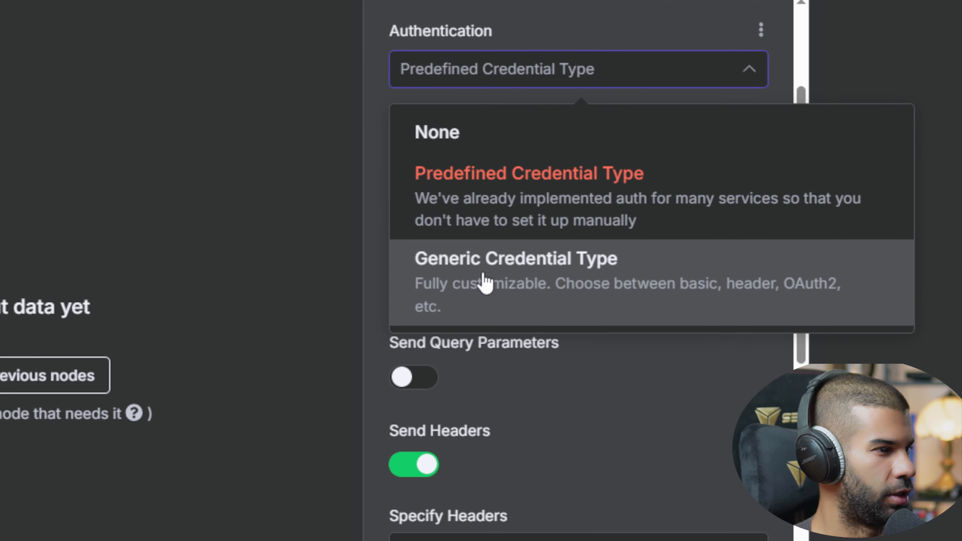
left_click(486, 283)
left_click(464, 155)
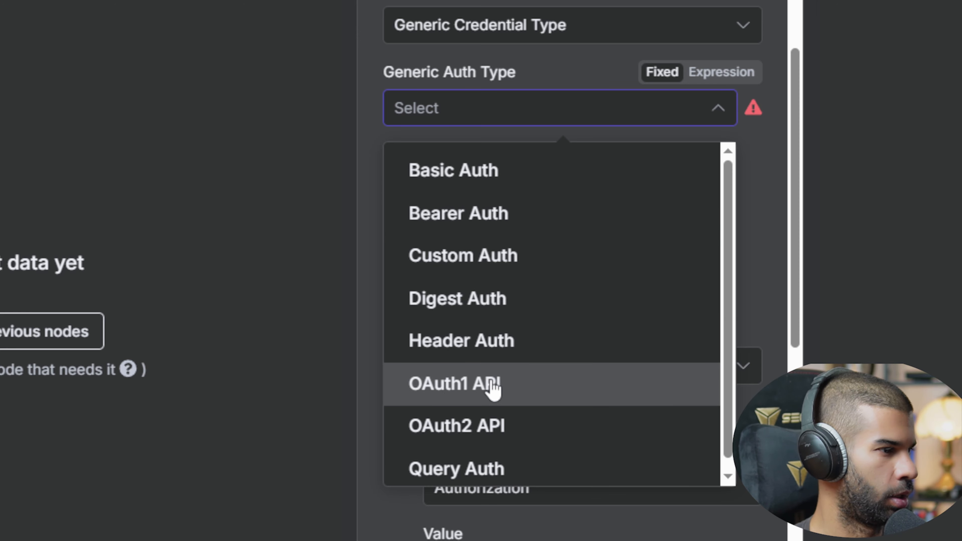
left_click(441, 343)
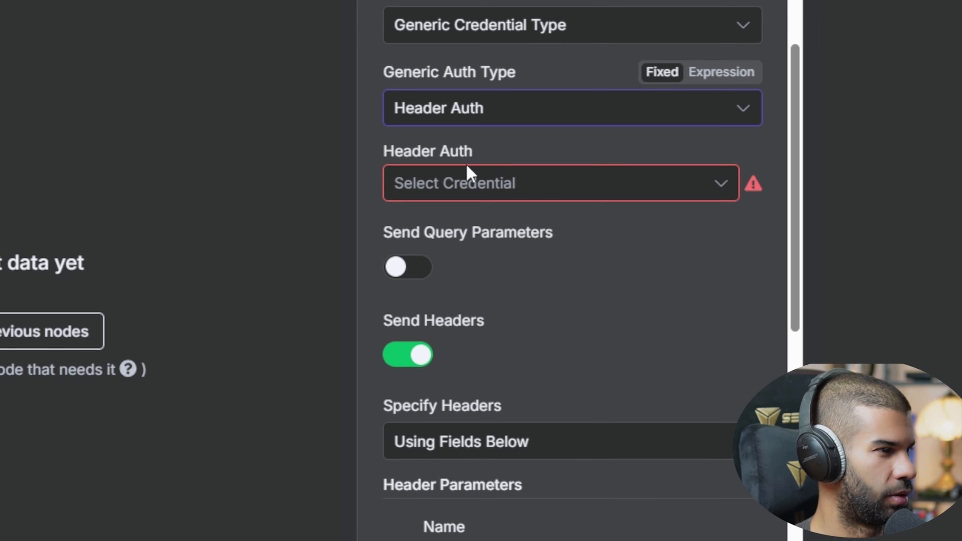
Step: Create and save a new Header Auth credential for the node, with test as its name and the secret header value filled in
left_click(468, 182)
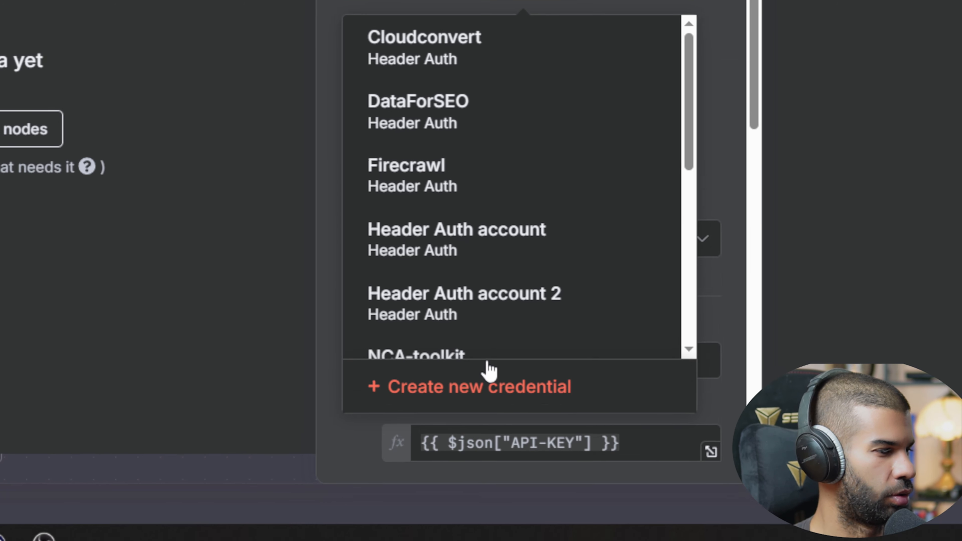
left_click(490, 380)
left_click(479, 270)
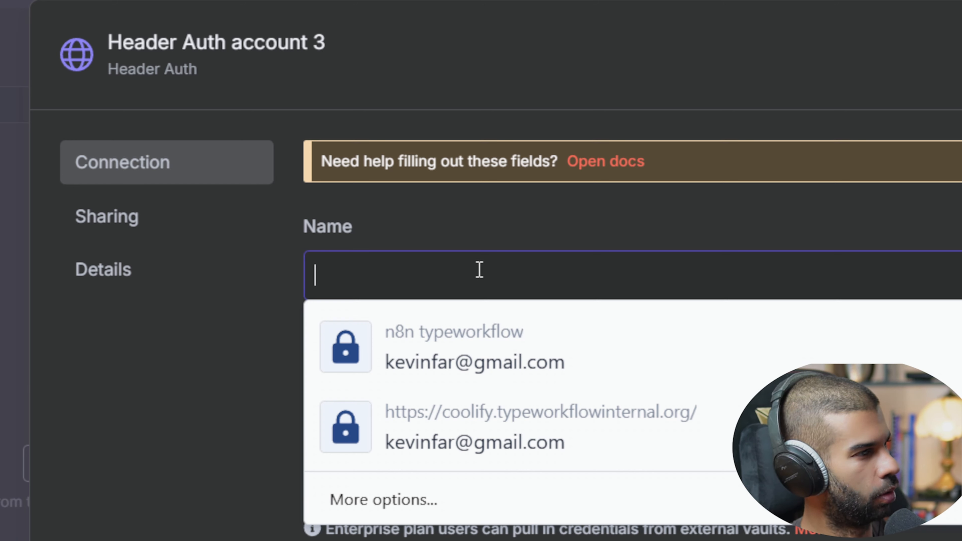
type("test")
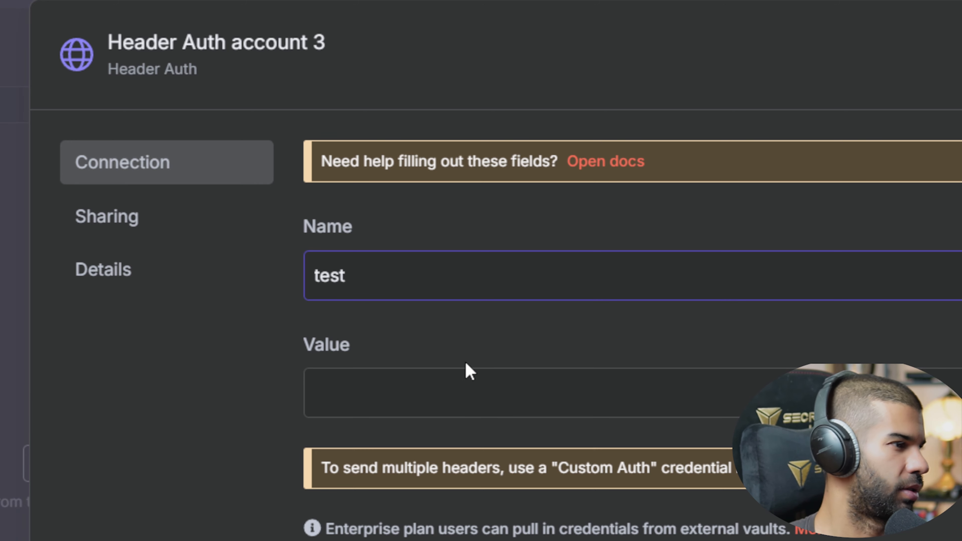
left_click(467, 379)
type("test")
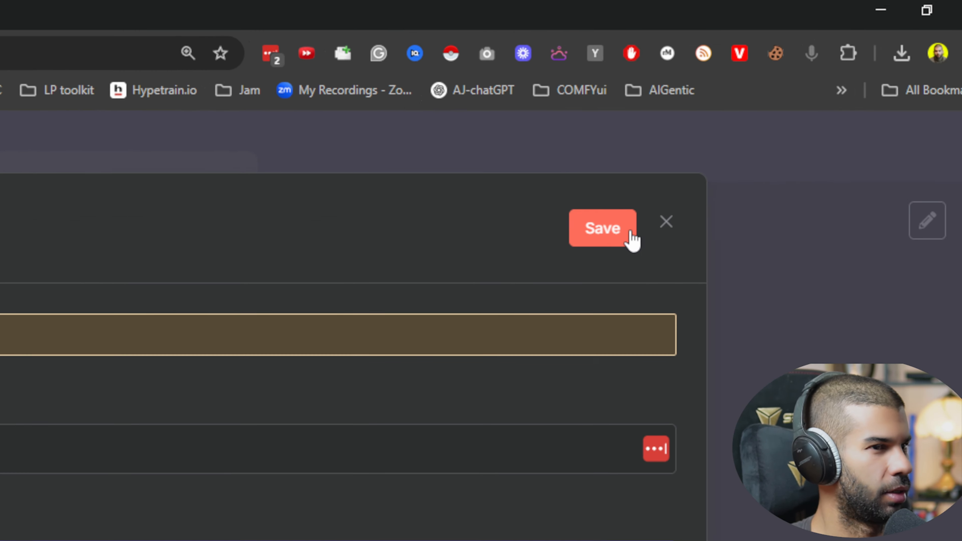
left_click(631, 234)
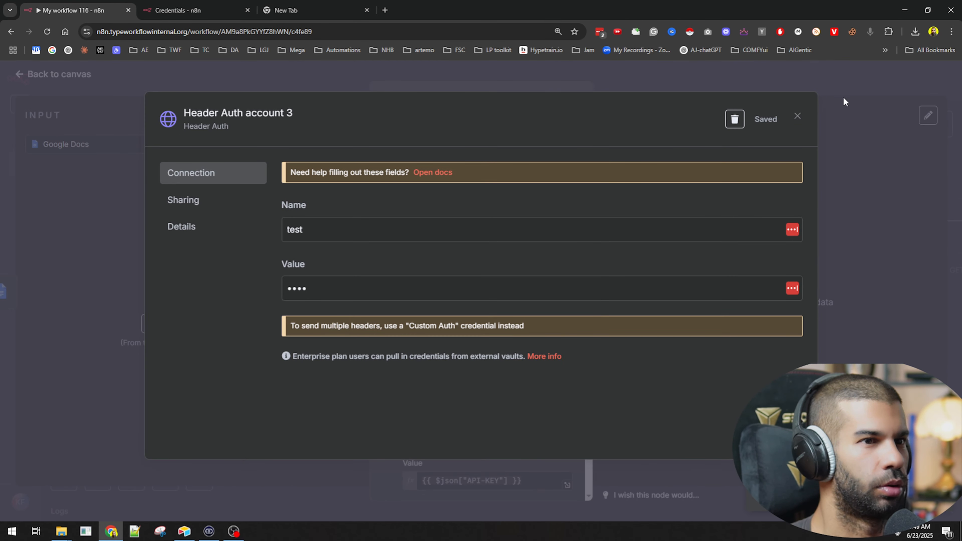
left_click(843, 96)
left_click(574, 169)
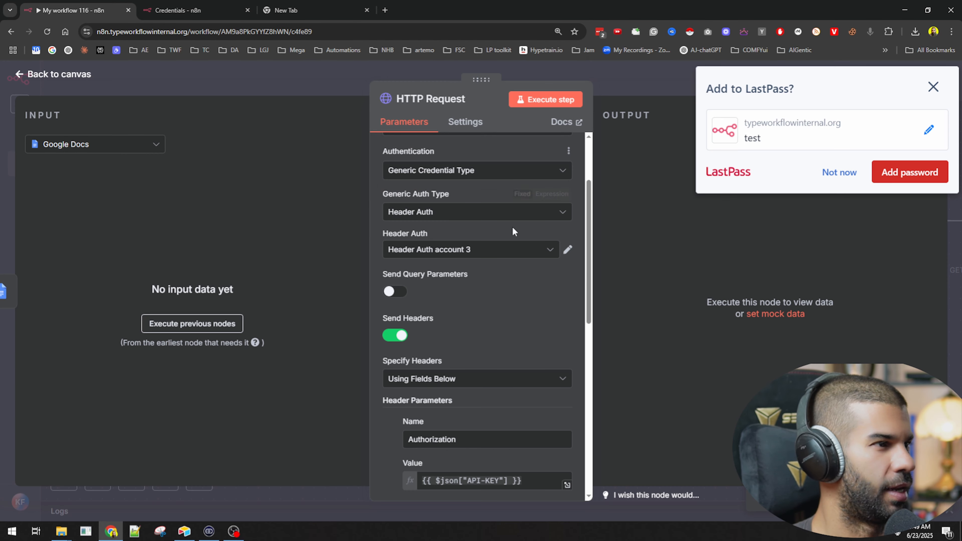
Step: Turn off Send Headers in the HTTP Request node, decline saving the password, and return to the canvas
scroll(511, 226, "down", 3)
left_click(394, 236)
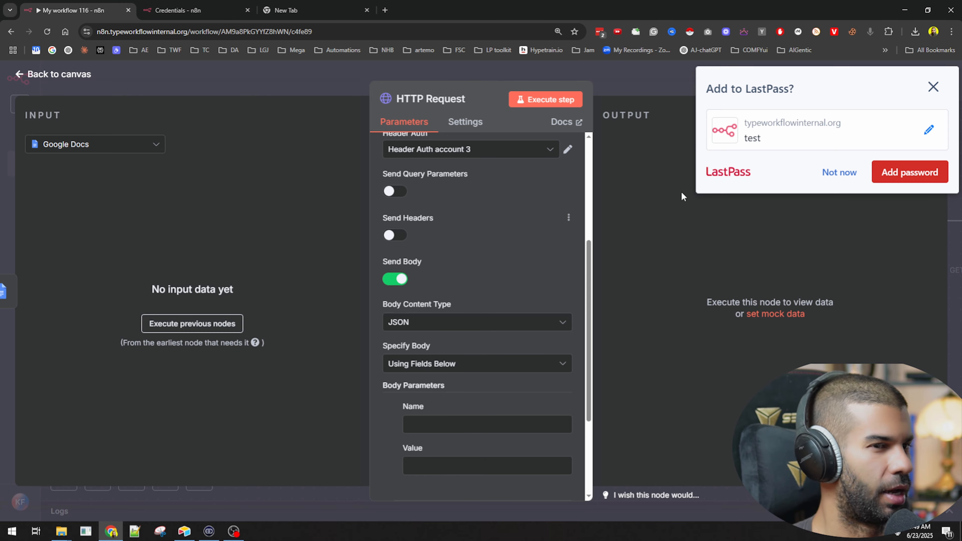
left_click(840, 172)
scroll(440, 195, "up", 4)
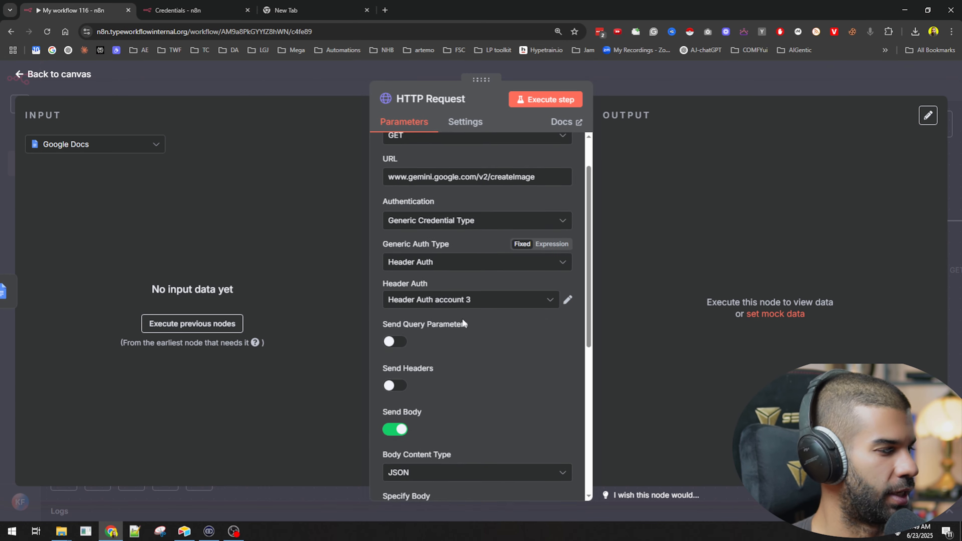
scroll(500, 288, "down", 2)
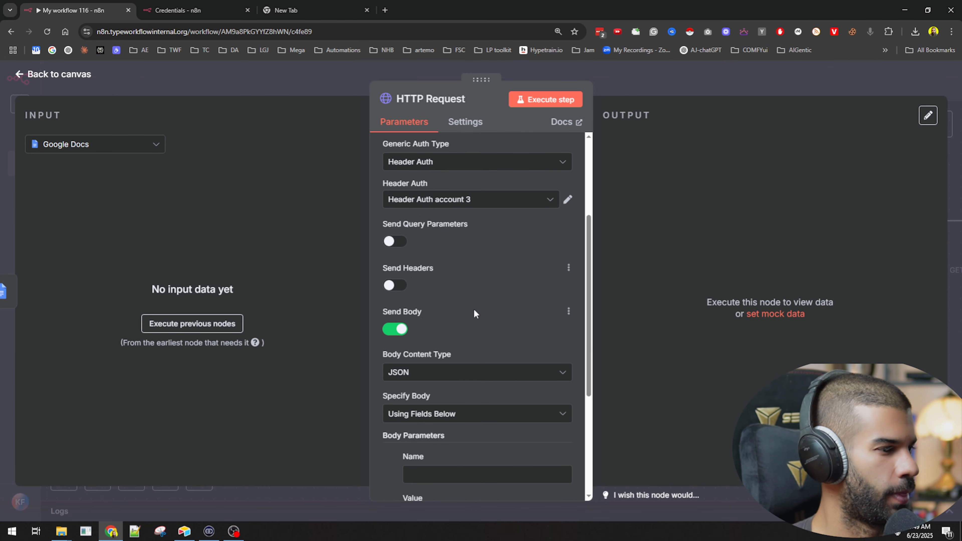
scroll(537, 282, "up", 1)
left_click(688, 79)
left_click(800, 271)
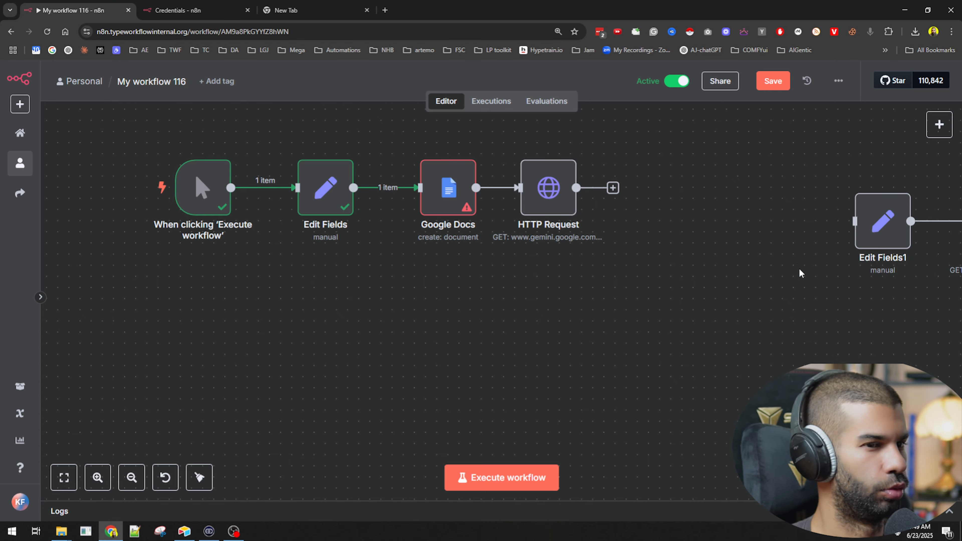
Step: Delete the separate copies of the Edit Fields and HTTP Request nodes from the canvas
scroll(801, 272, "down", 3)
left_click_drag(855, 335, 535, 329)
left_click_drag(494, 152, 584, 276)
key("Delete")
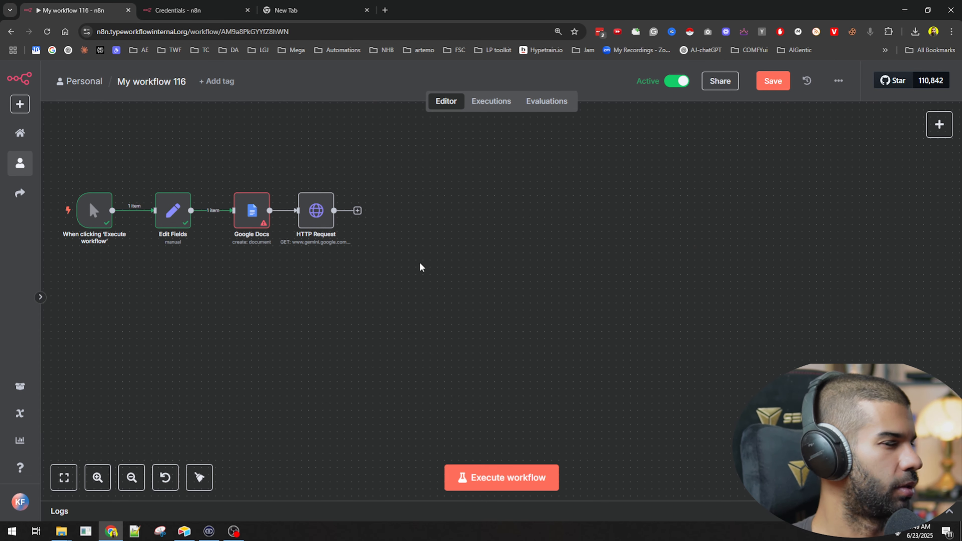
Step: Save the remaining four-node workflow and download it as a file
left_click_drag(419, 264, 650, 260)
left_click(773, 81)
left_click(838, 81)
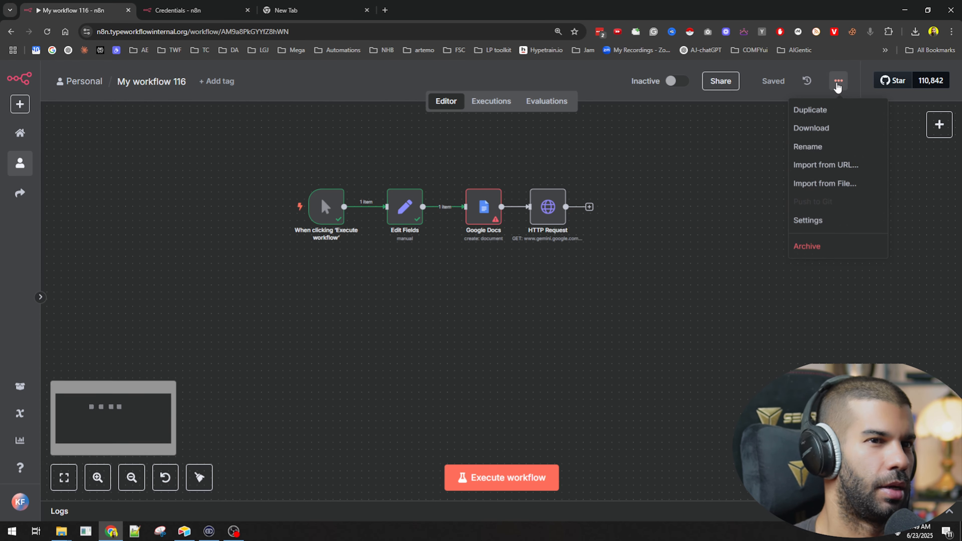
left_click(822, 137)
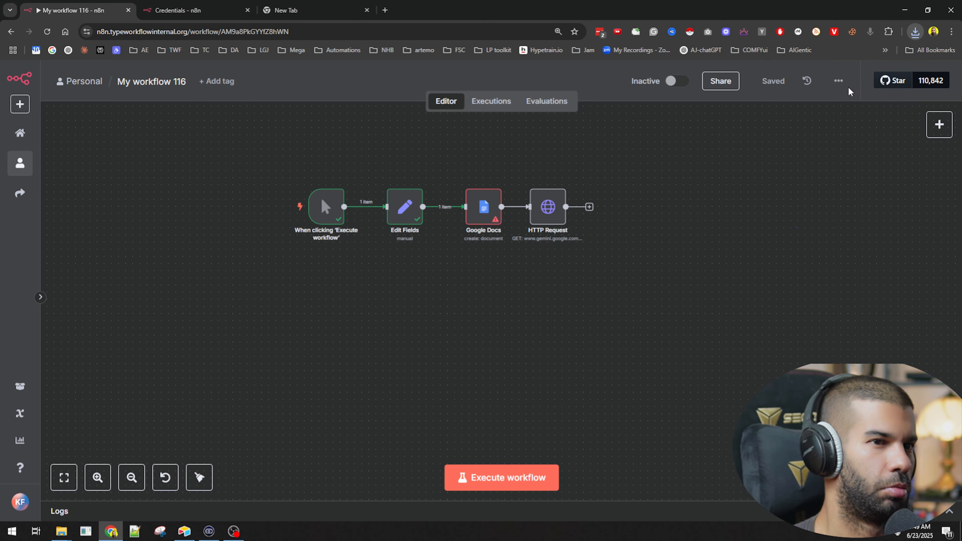
Step: Import the downloaded workflow file into the current canvas
left_click(839, 81)
left_click(826, 183)
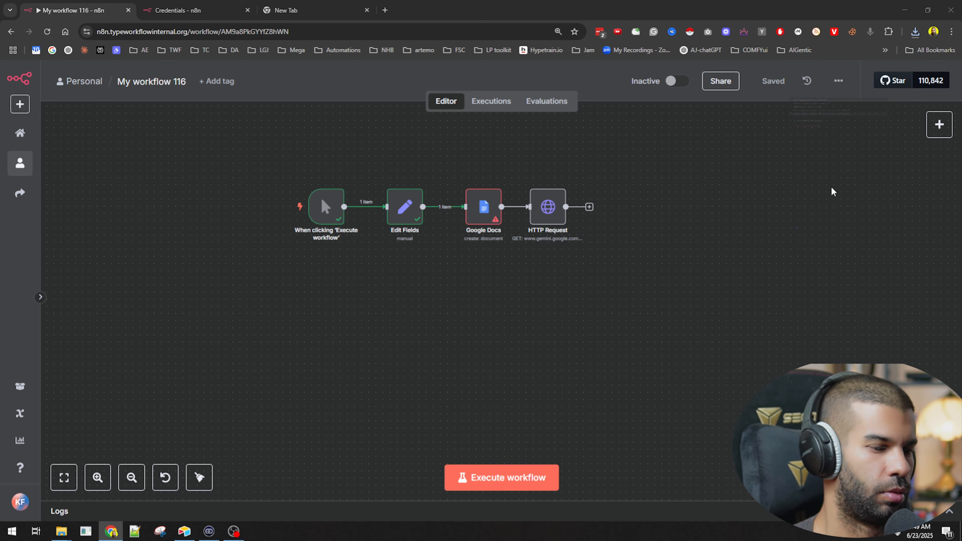
double_click(179, 85)
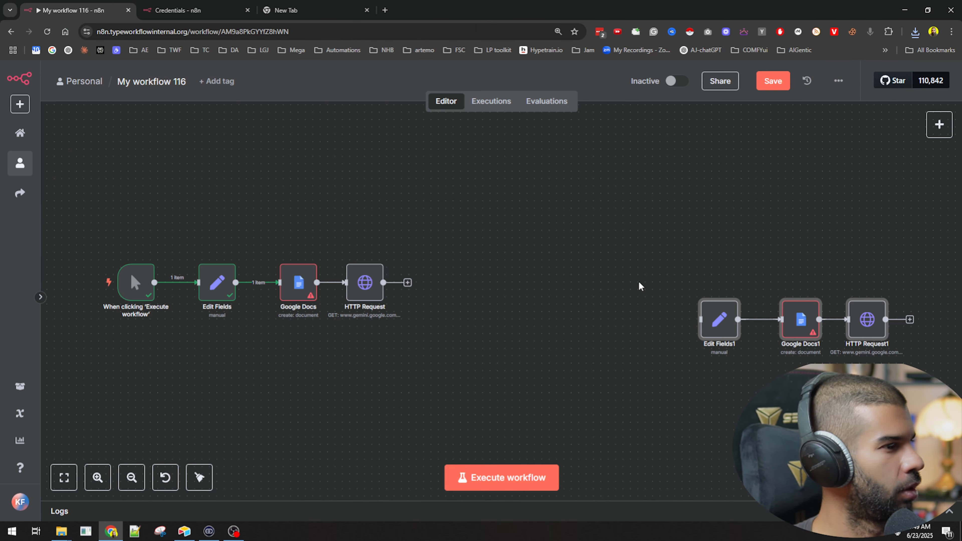
Step: Inspect the imported HTTP Request1 node's Header Auth setting and view its available credentials
left_click_drag(781, 265, 404, 168)
double_click(488, 228)
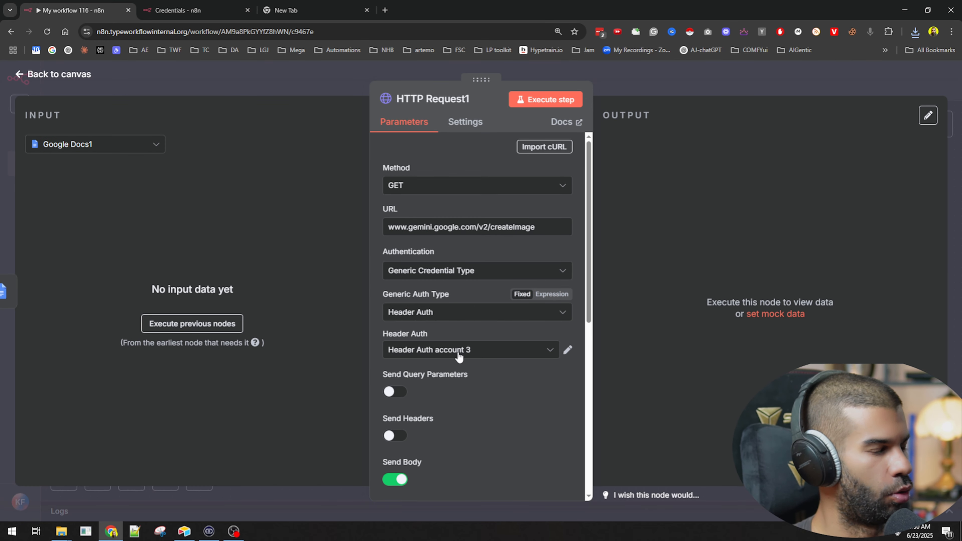
left_click(459, 350)
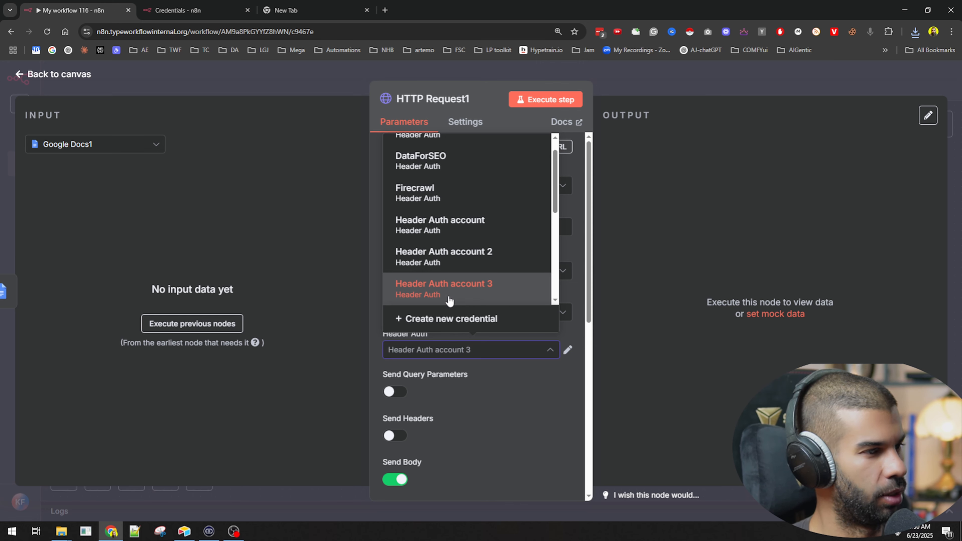
Step: Delete the Header Auth account 3 credential selected in the HTTP Request1 node, and move that node diagonally below Google Docs1 on the canvas
left_click(460, 362)
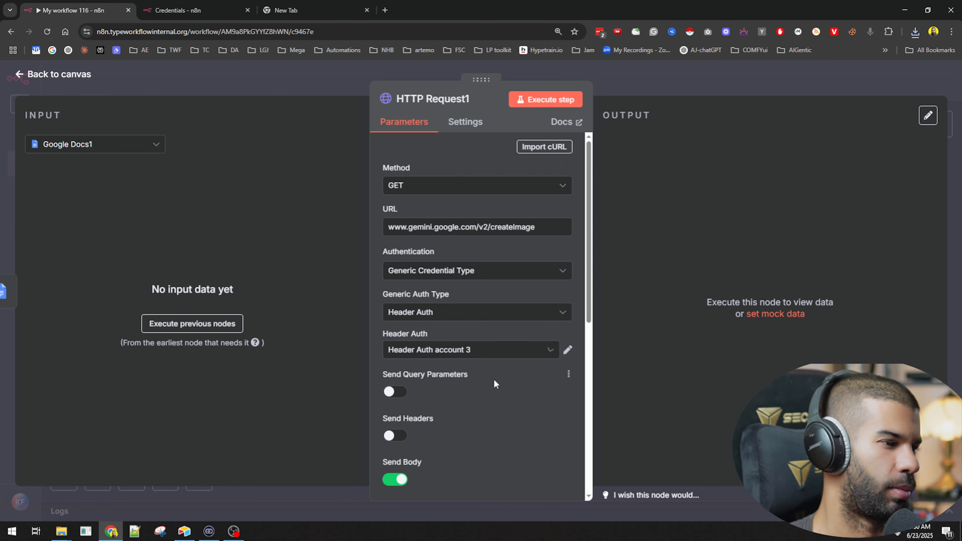
scroll(494, 383, "down", 6)
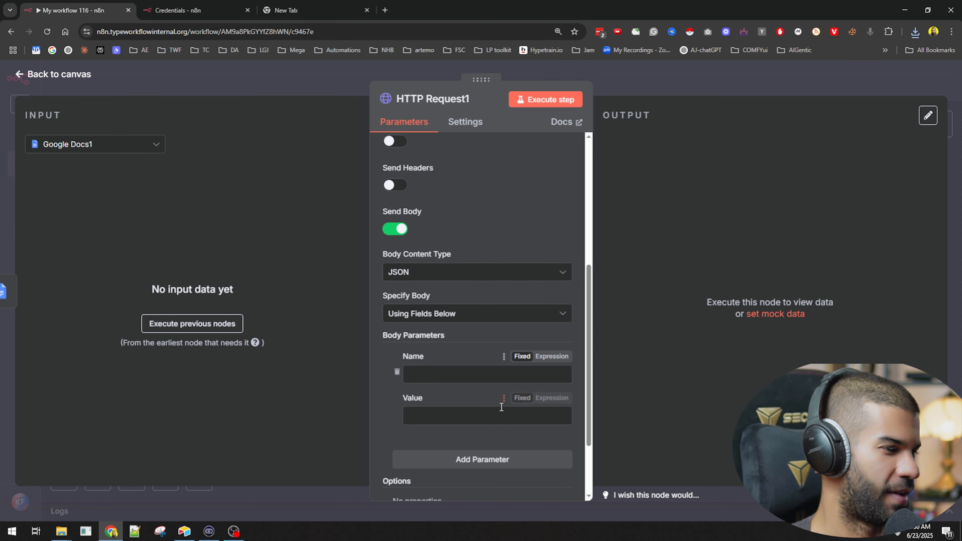
scroll(428, 375, "up", 4)
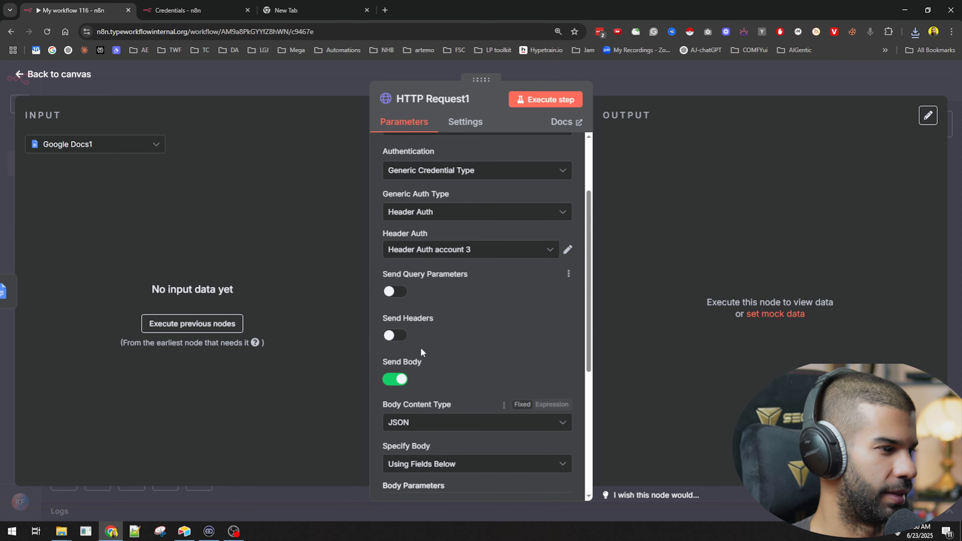
left_click(568, 249)
left_click(773, 119)
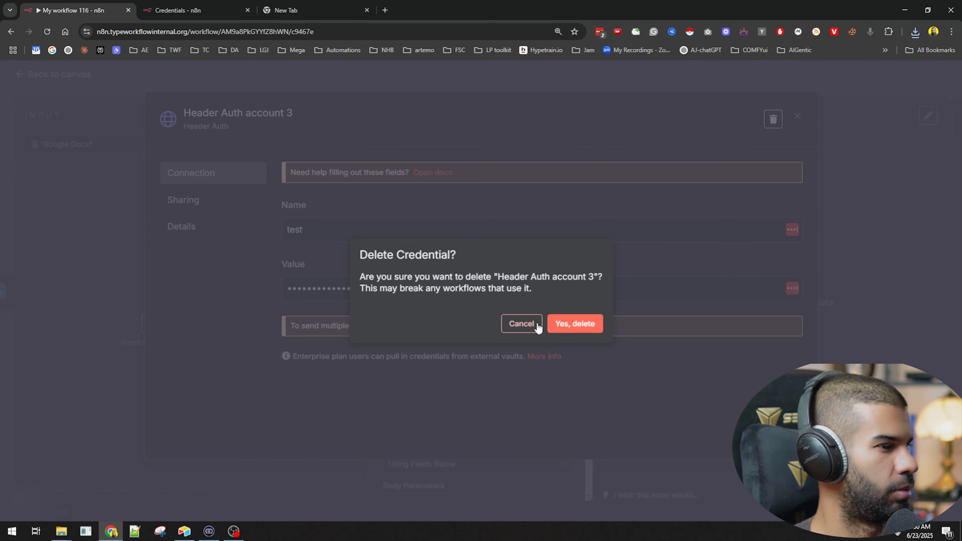
left_click(565, 327)
left_click(778, 80)
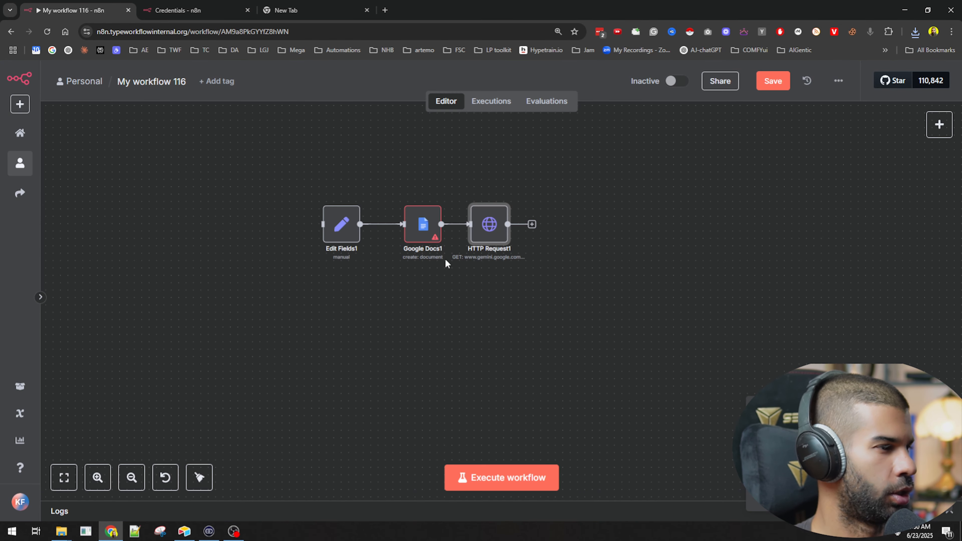
left_click_drag(491, 241, 530, 278)
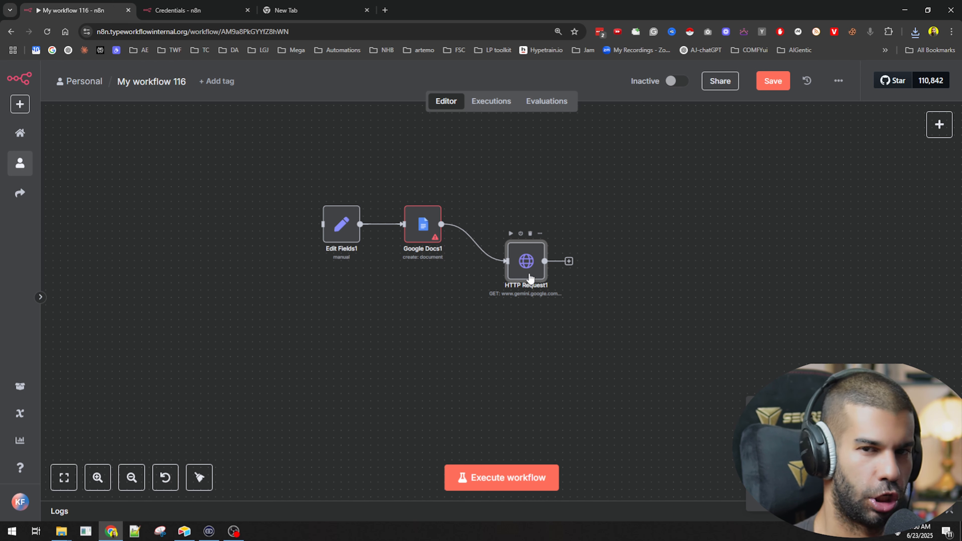
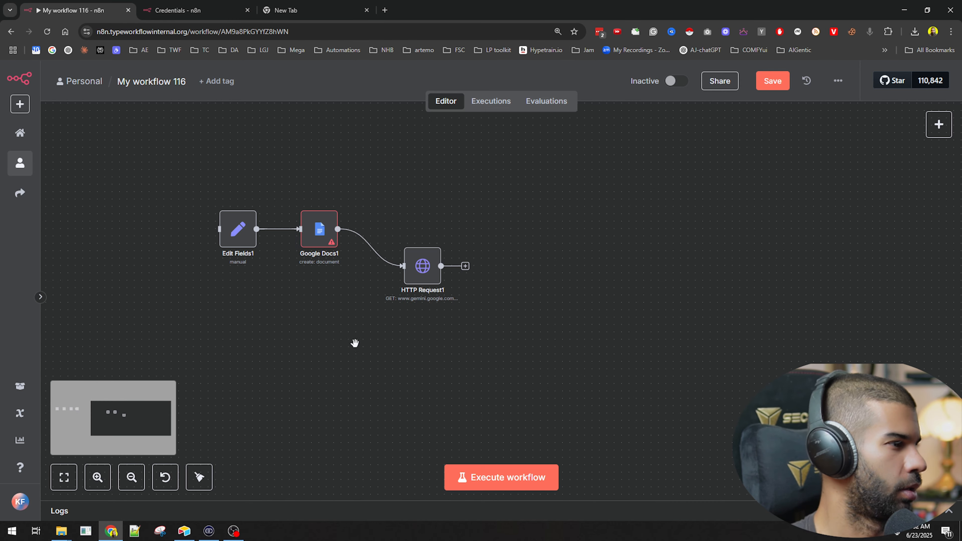
Step: Delete the imported node copies and the original Edit Fields, Google Docs and HTTP Request nodes, keeping only the manual trigger
left_click_drag(210, 174, 513, 328)
key("Delete")
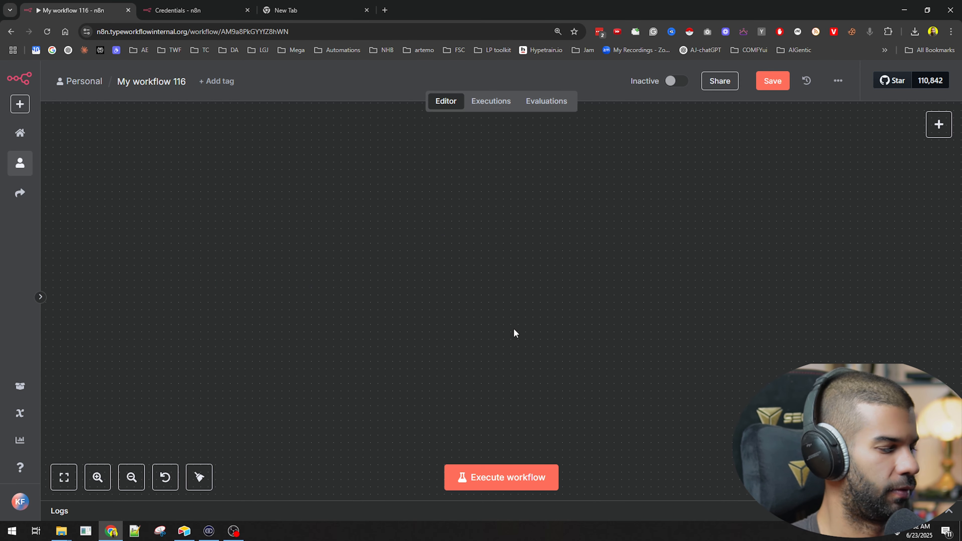
key("Tab")
left_click(807, 483)
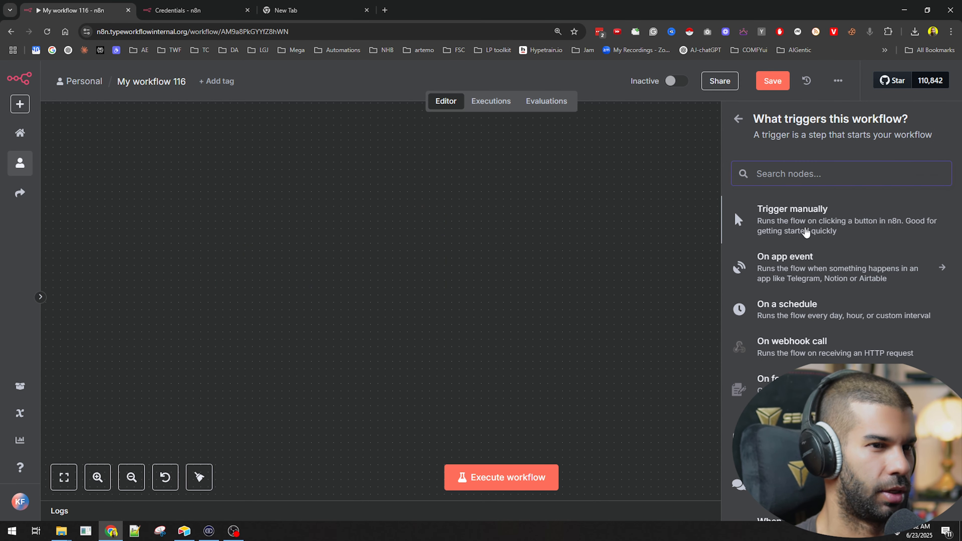
left_click(808, 232)
key("ctrl+v")
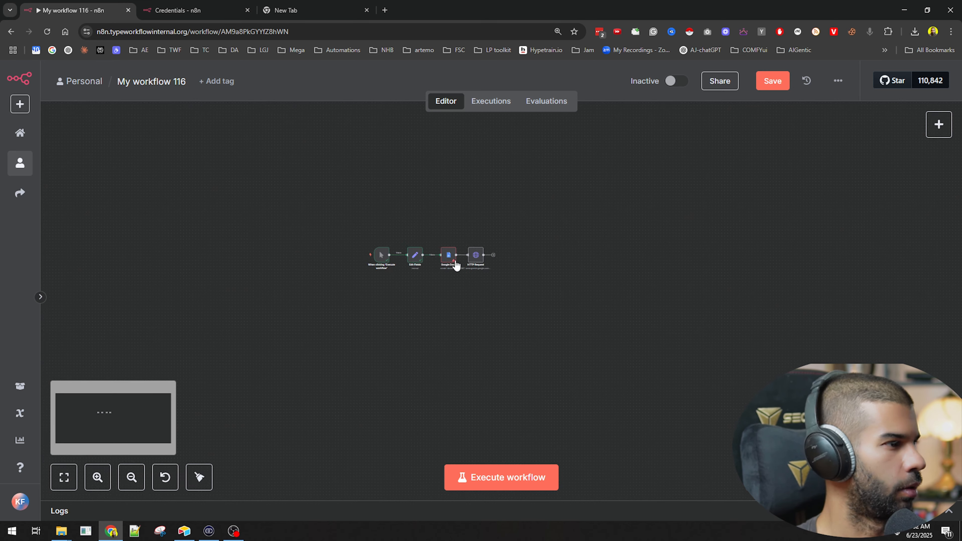
left_click_drag(389, 251, 695, 377)
key("Delete")
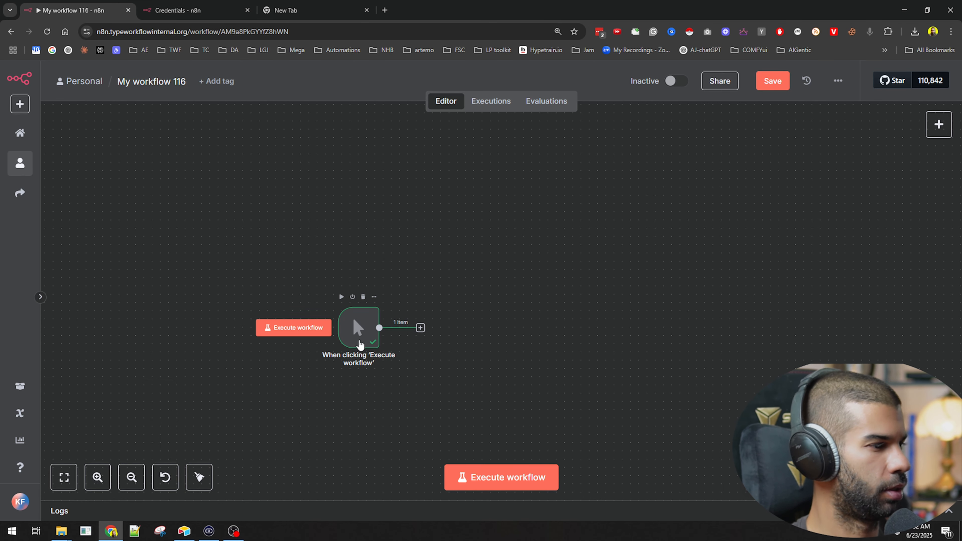
left_click_drag(360, 343, 344, 268)
scroll(439, 215, "up", 2)
left_click(395, 264)
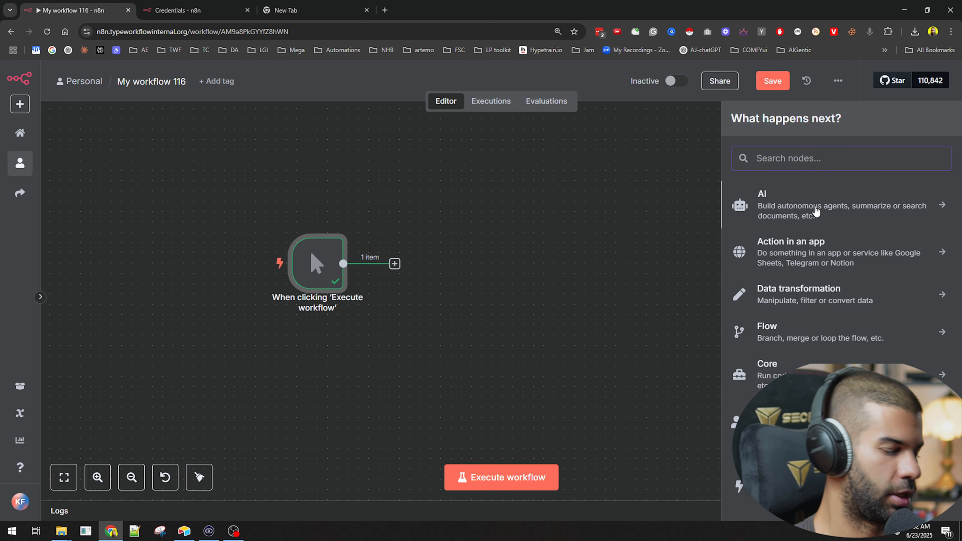
type("openai")
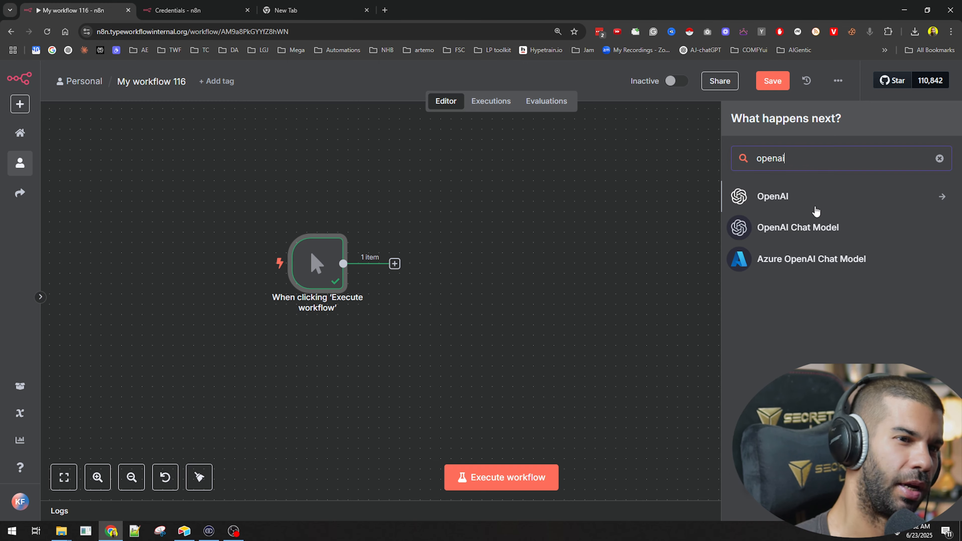
left_click(786, 195)
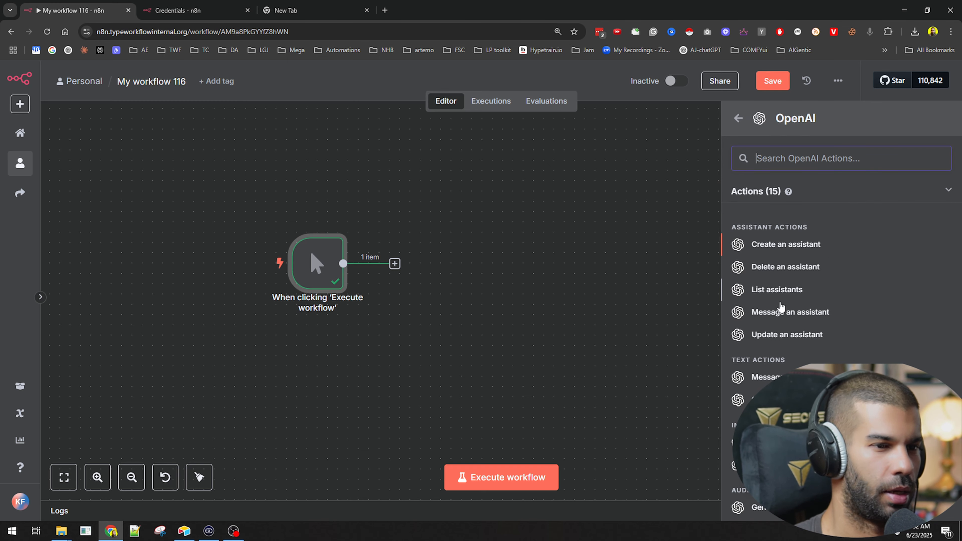
left_click(782, 313)
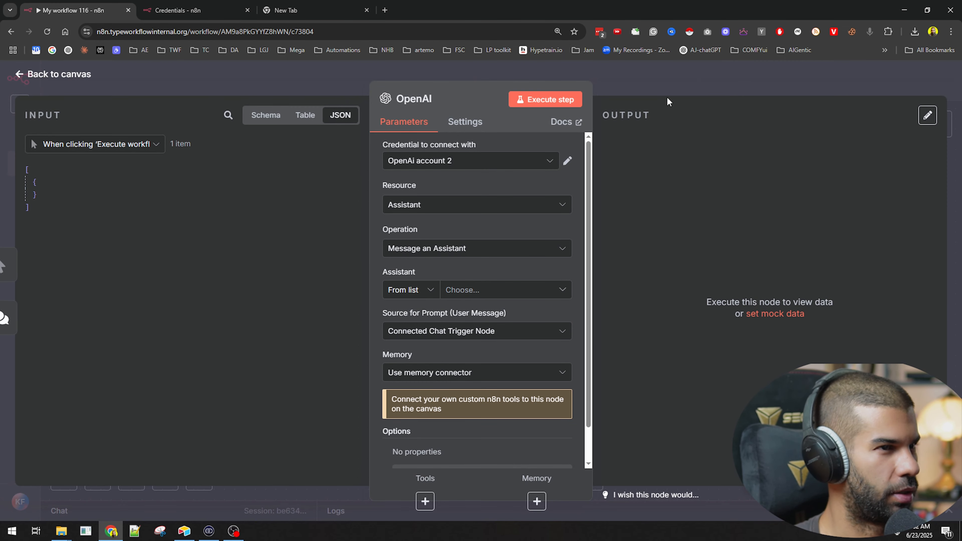
left_click(667, 98)
scroll(598, 226, "right", 5)
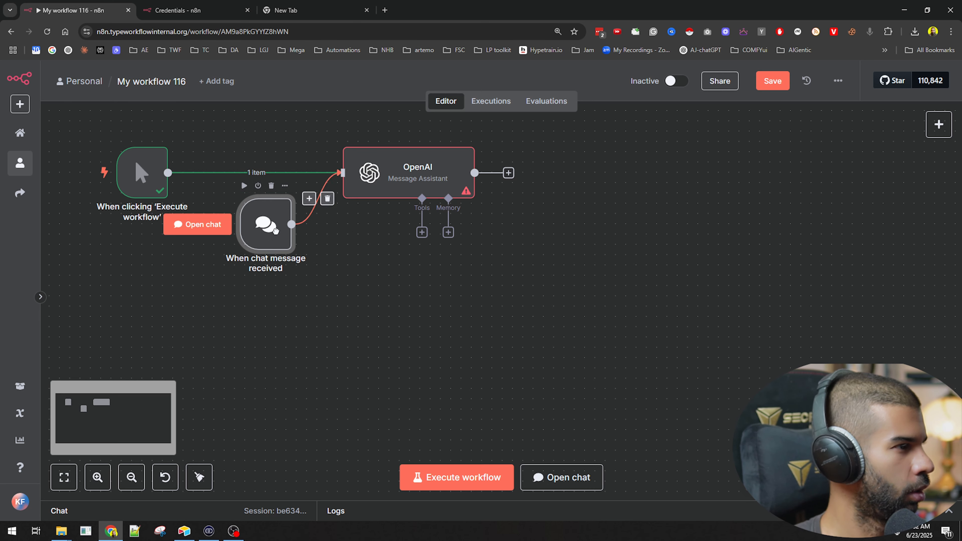
left_click_drag(275, 231, 276, 240)
left_click(328, 204)
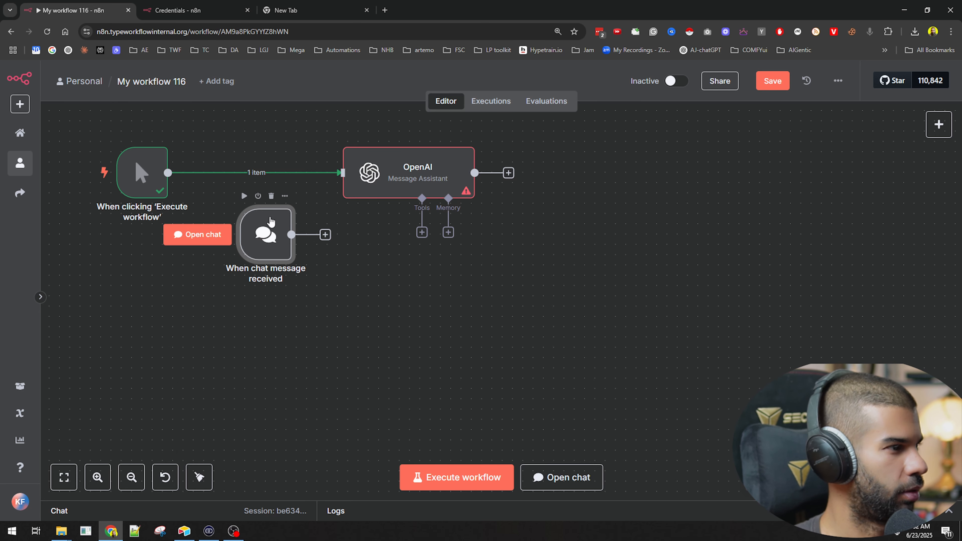
left_click(271, 197)
left_click_drag(372, 175, 291, 196)
double_click(314, 202)
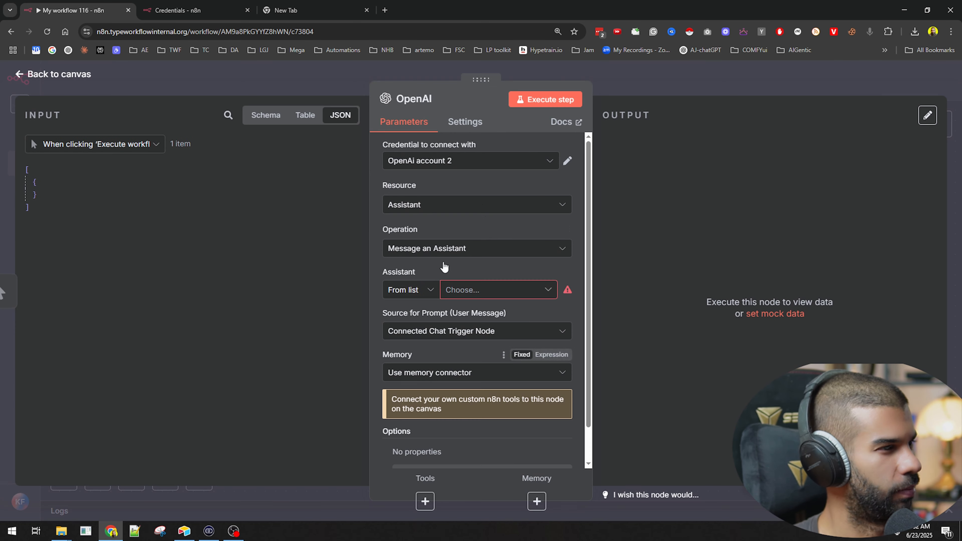
left_click(635, 84)
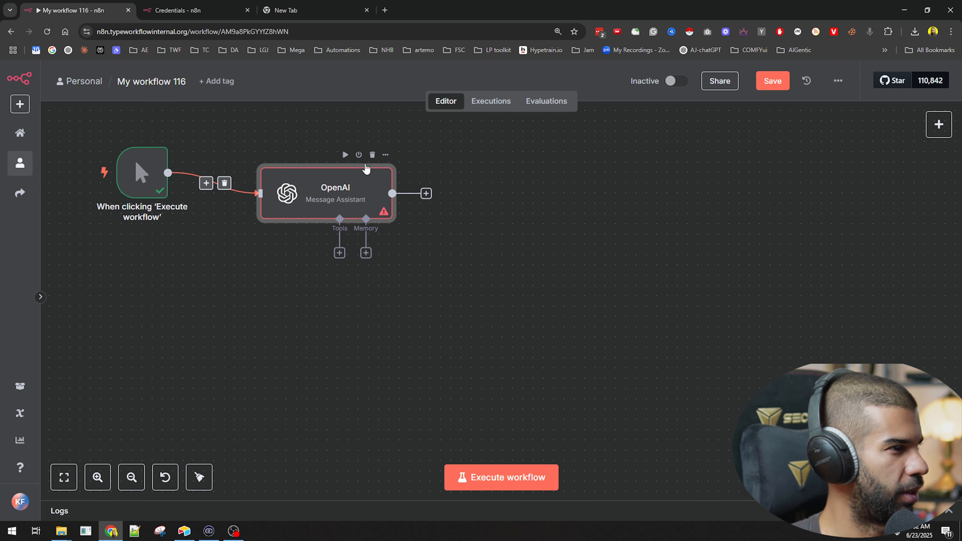
left_click(372, 155)
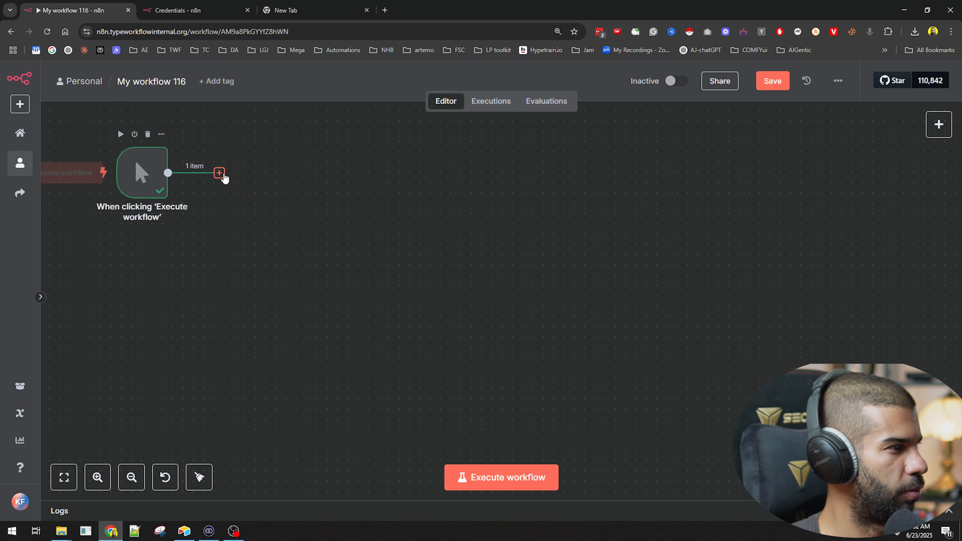
Step: Add an OpenAI node with the Message a Model action after the manual trigger
left_click(219, 172)
type("message")
key("ctrl+a")
type("openai")
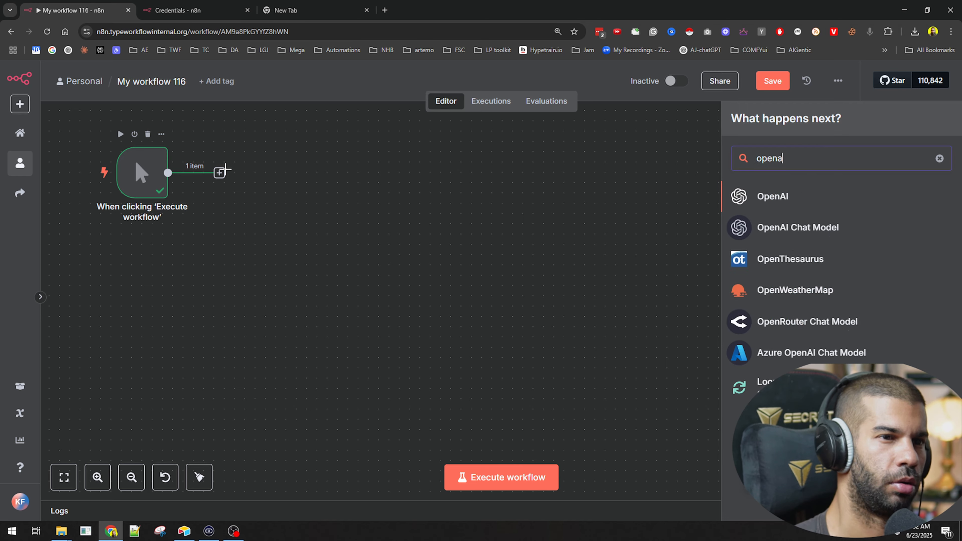
key("Return")
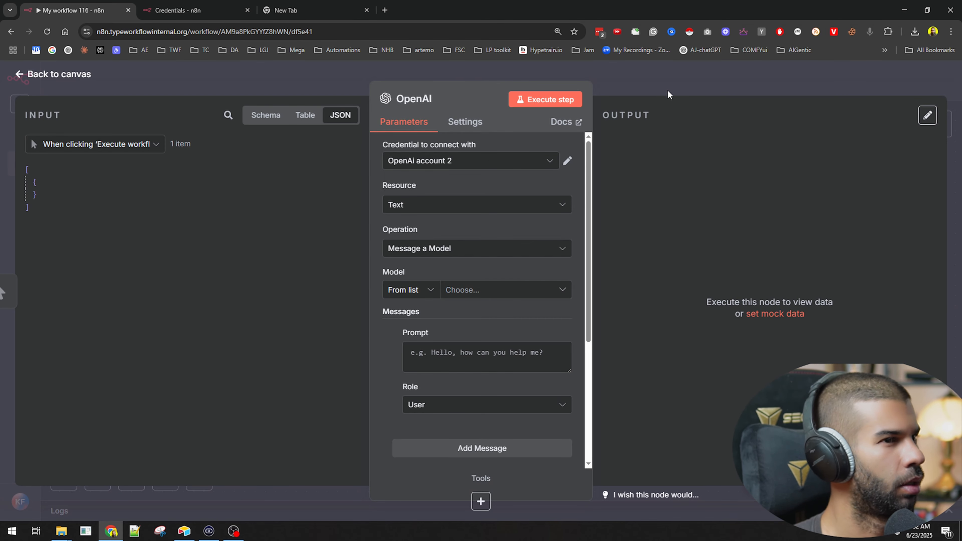
left_click(668, 91)
left_click_drag(304, 170, 437, 206)
Step: Set the OpenAI node's model to GPT-4.1-MINI and its prompt to "what is the meaning of life", and execute the node
double_click(438, 205)
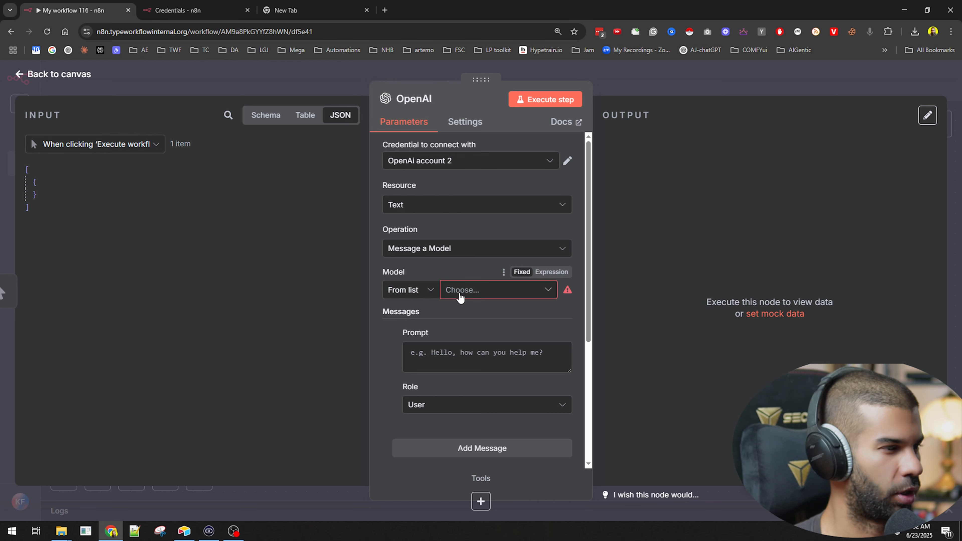
left_click(460, 292)
scroll(454, 362, "down", 5)
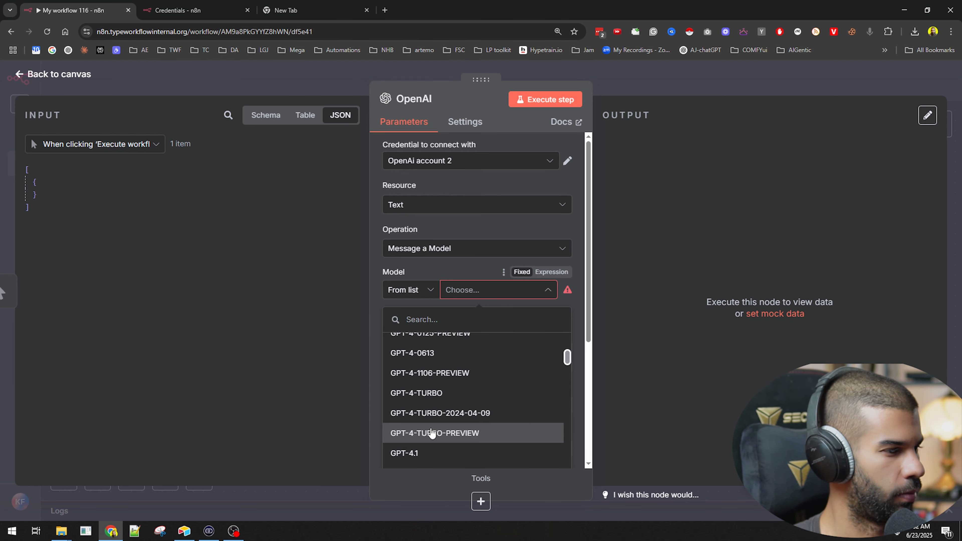
scroll(445, 412, "down", 2)
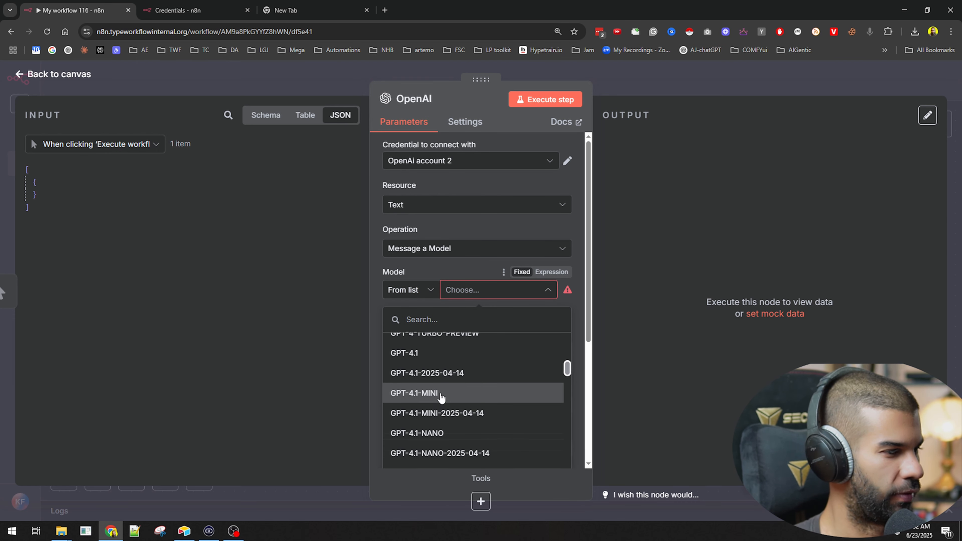
left_click(445, 397)
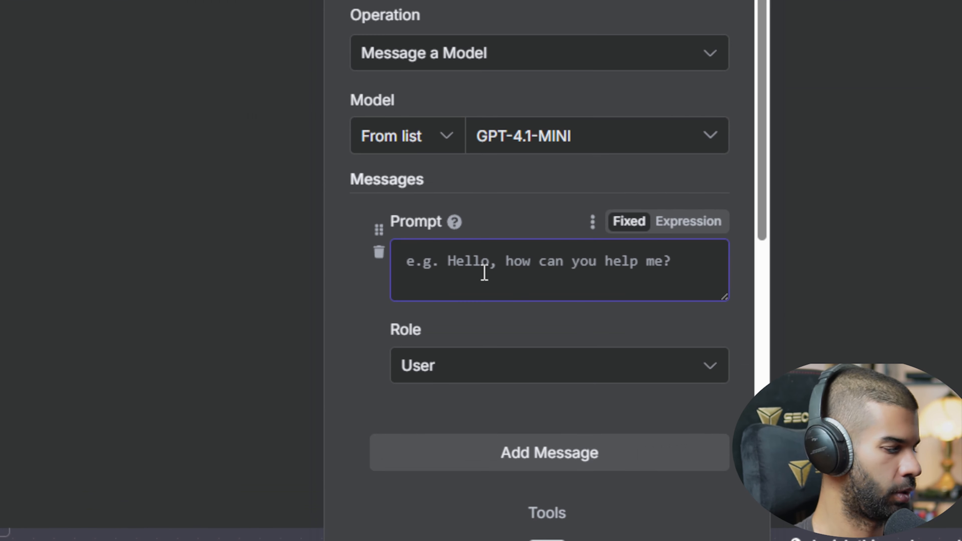
type("wh")
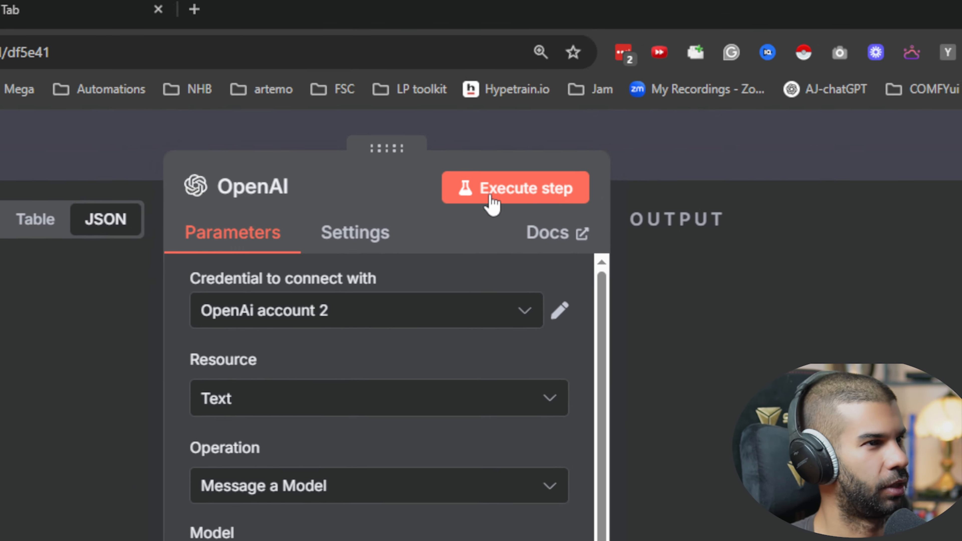
left_click(490, 191)
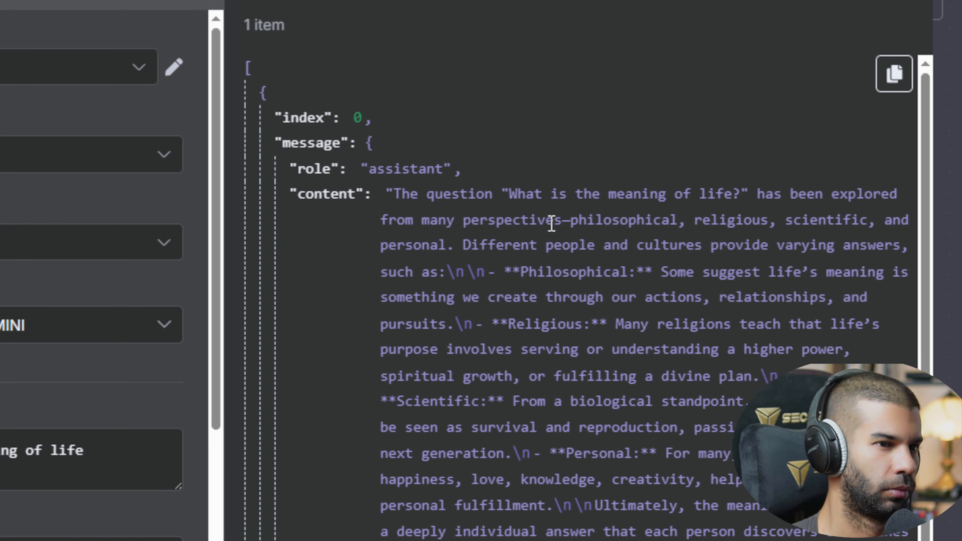
left_click_drag(517, 194, 697, 367)
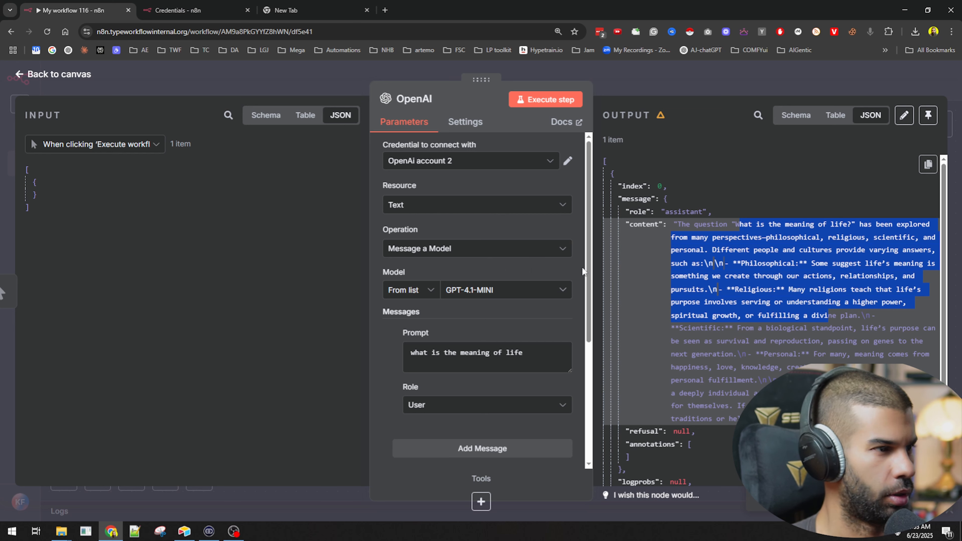
Step: Switch the OpenAI node's model to an expression using the ID gpt-4.1-mini, and execute the node again
left_click(555, 272)
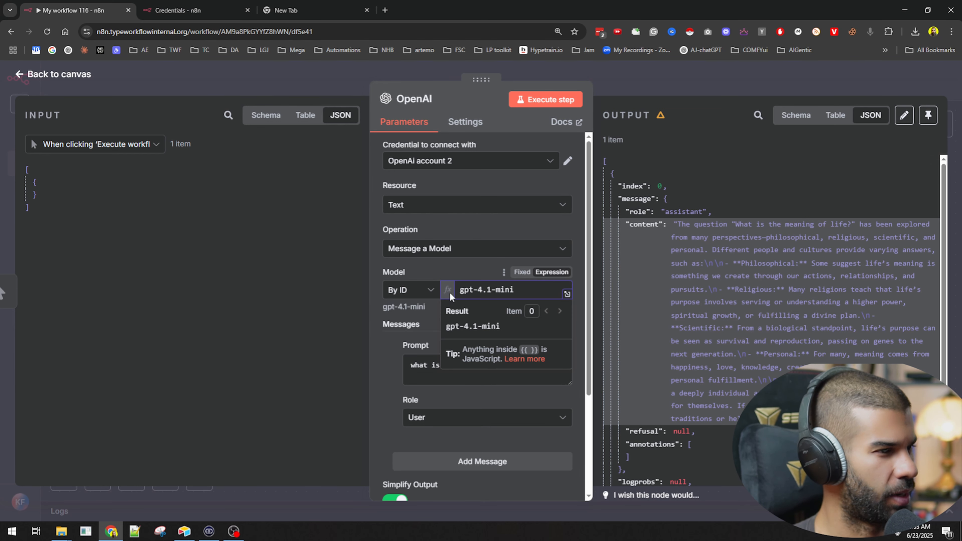
left_click(523, 273)
left_click(549, 273)
left_click(481, 267)
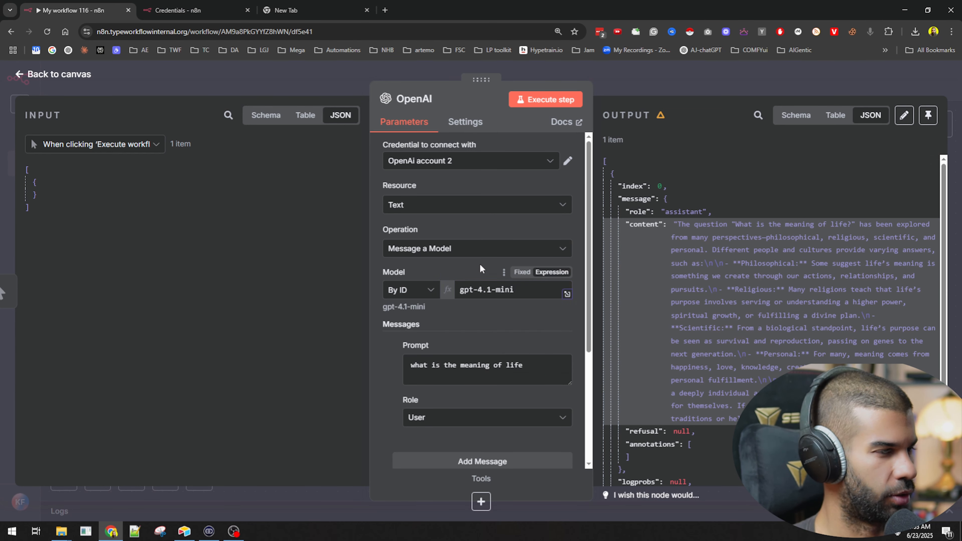
left_click(570, 101)
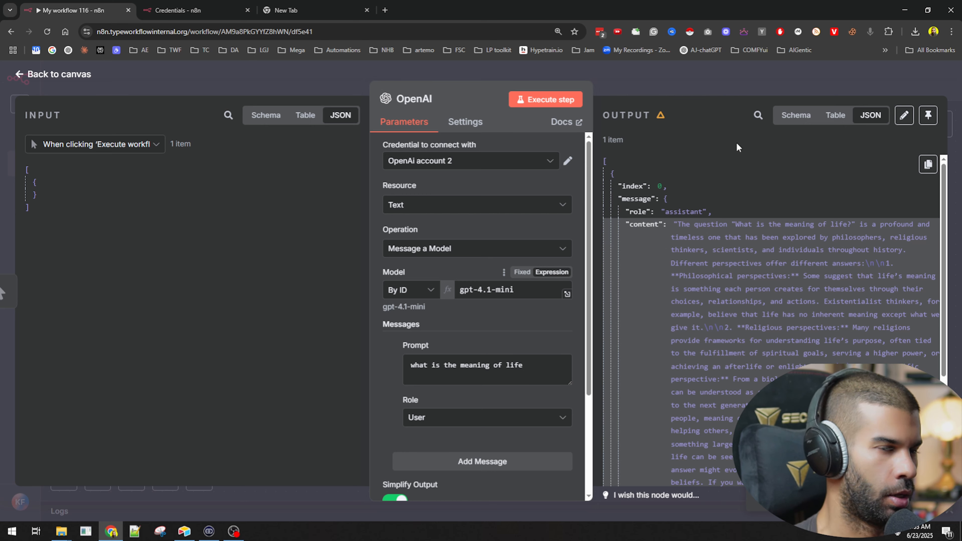
Step: Misspell the OpenAI node's model ID as gpt-4.1-minii, execute the node to test error behaviour, and return to the canvas
left_click(541, 292)
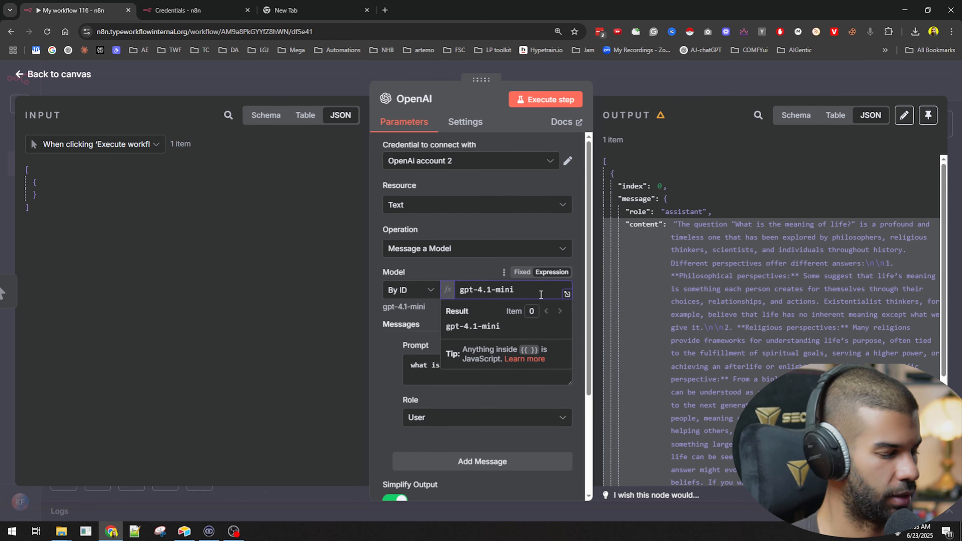
type("i")
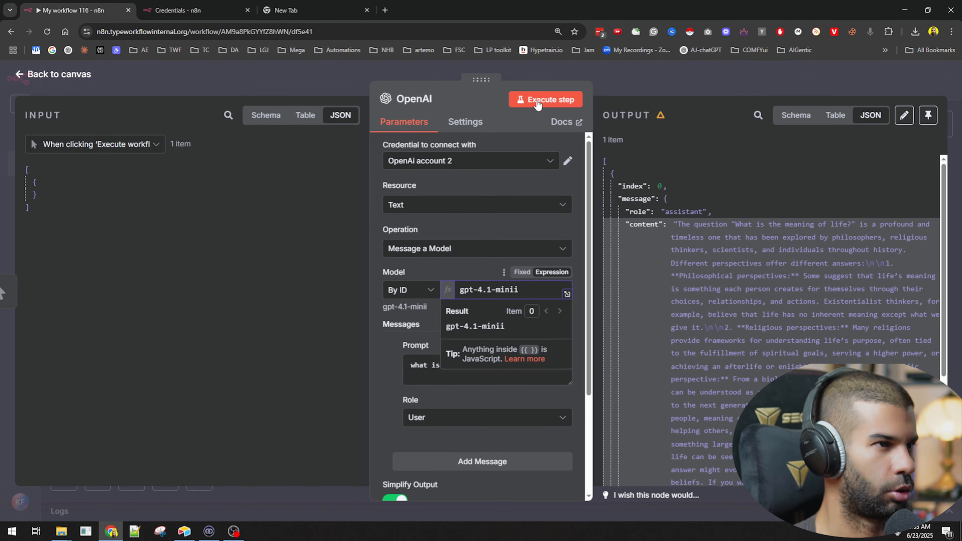
left_click(536, 99)
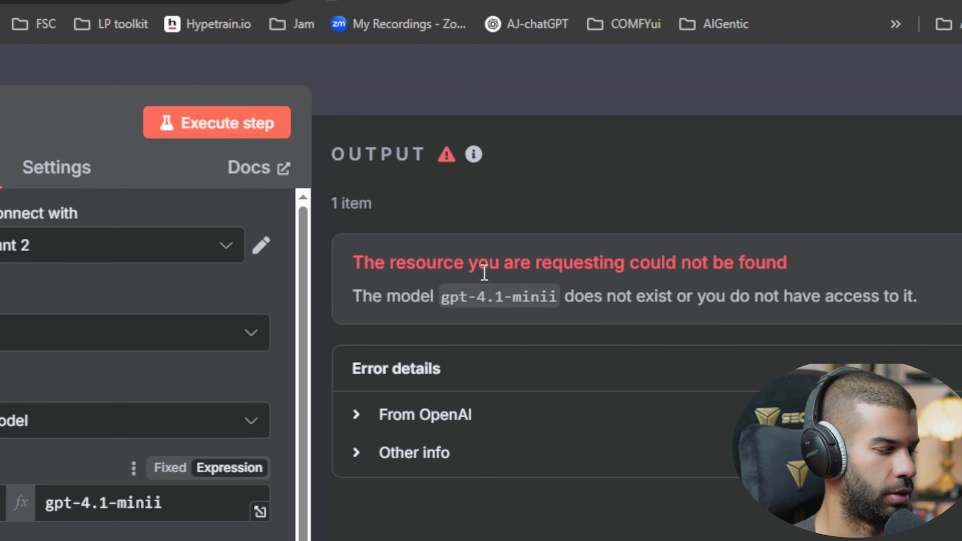
left_click_drag(407, 265, 787, 261)
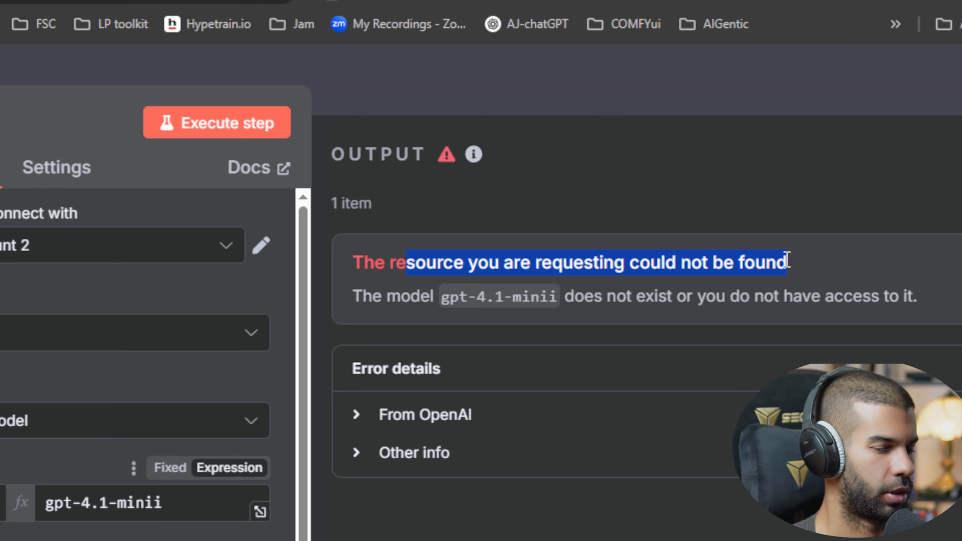
left_click(687, 75)
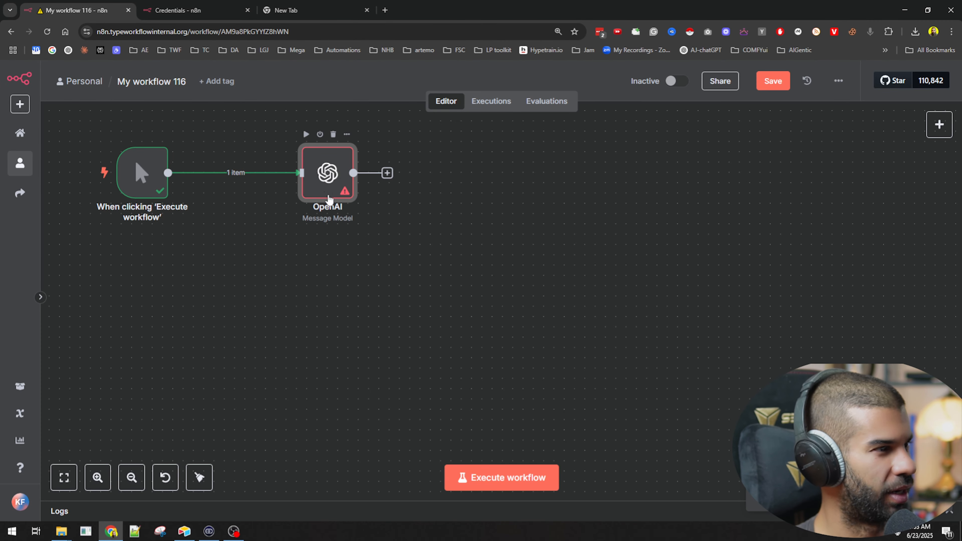
Step: Set the OpenAI node's On Error behaviour to Continue (using error output) and return to the canvas
double_click(325, 186)
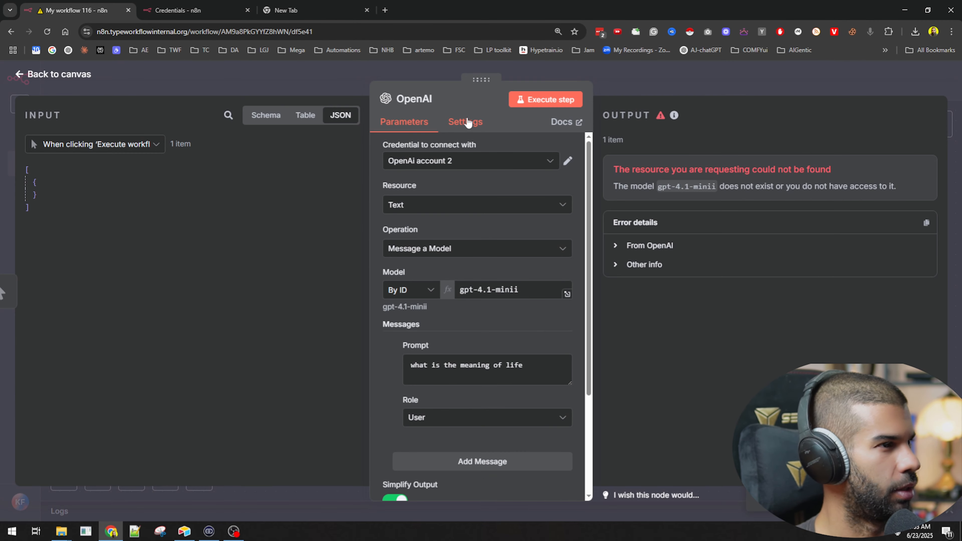
left_click(467, 122)
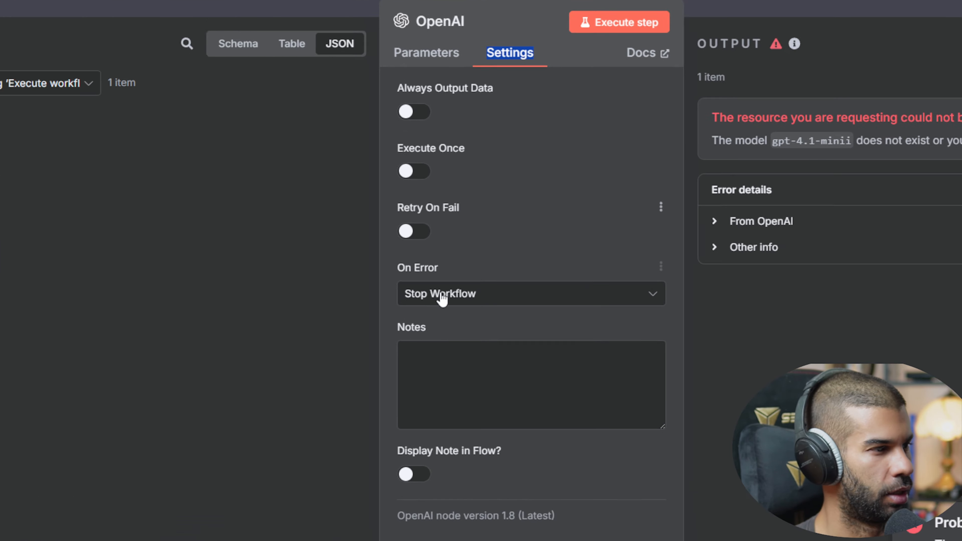
left_click(431, 304)
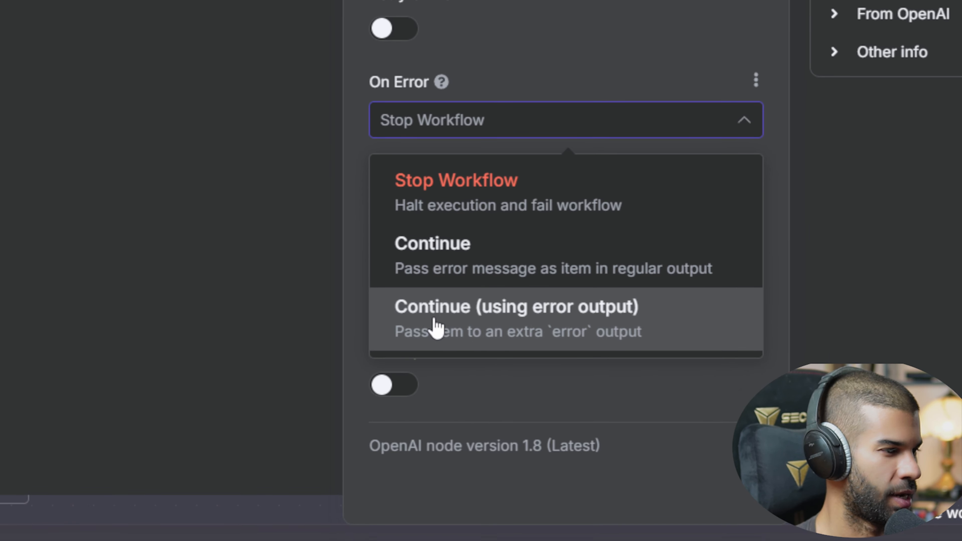
left_click(436, 326)
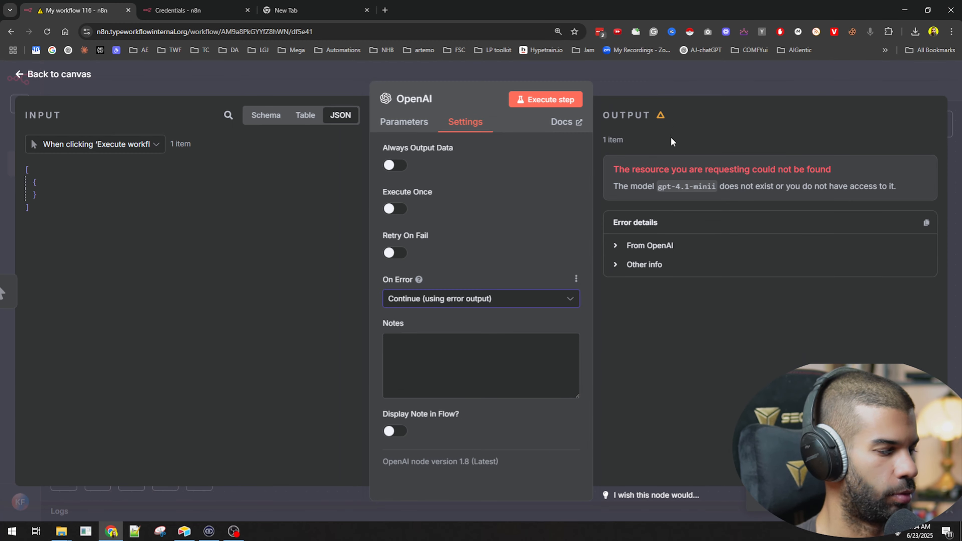
key("Escape")
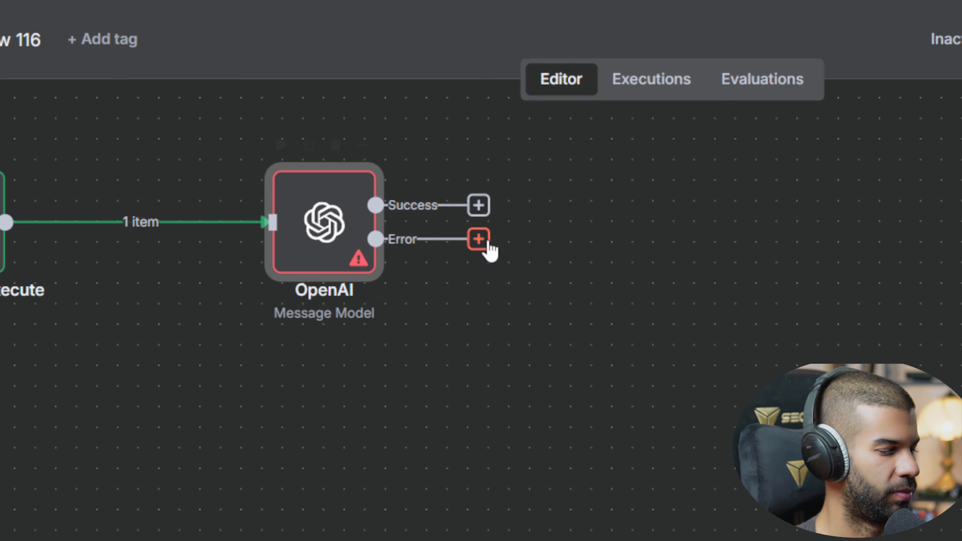
Step: Add a Gmail node that sends a message to the OpenAI node's Success output, and enter the recipient's e-mail address
left_click(478, 205)
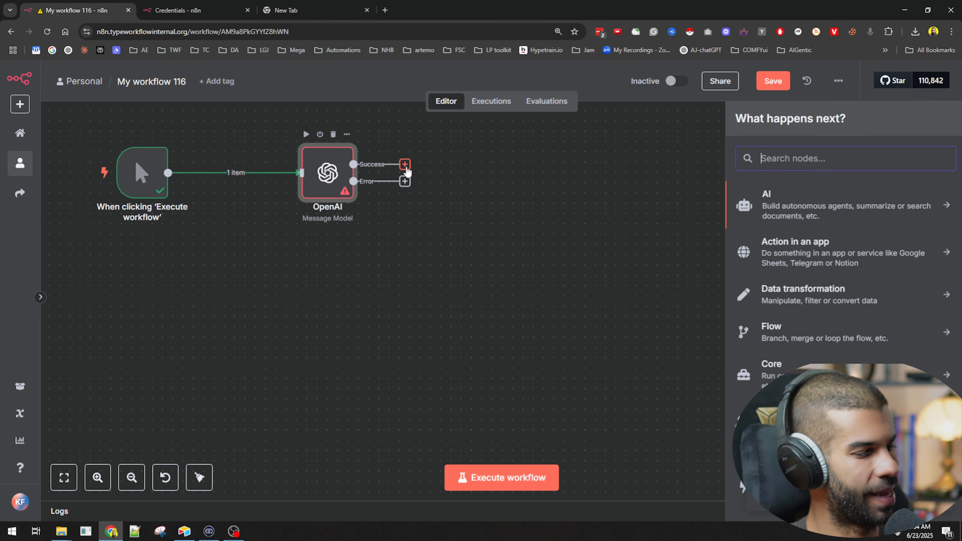
type("gmail")
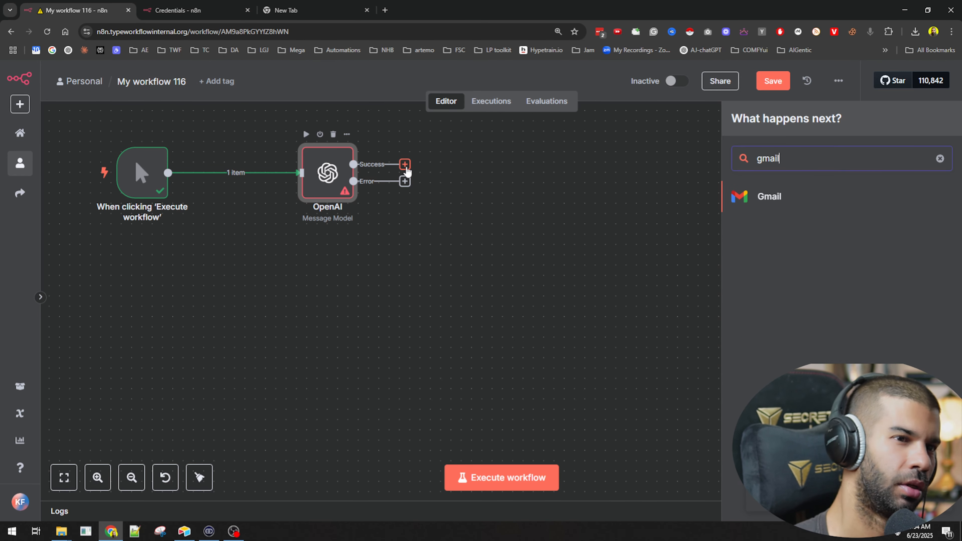
key("Return")
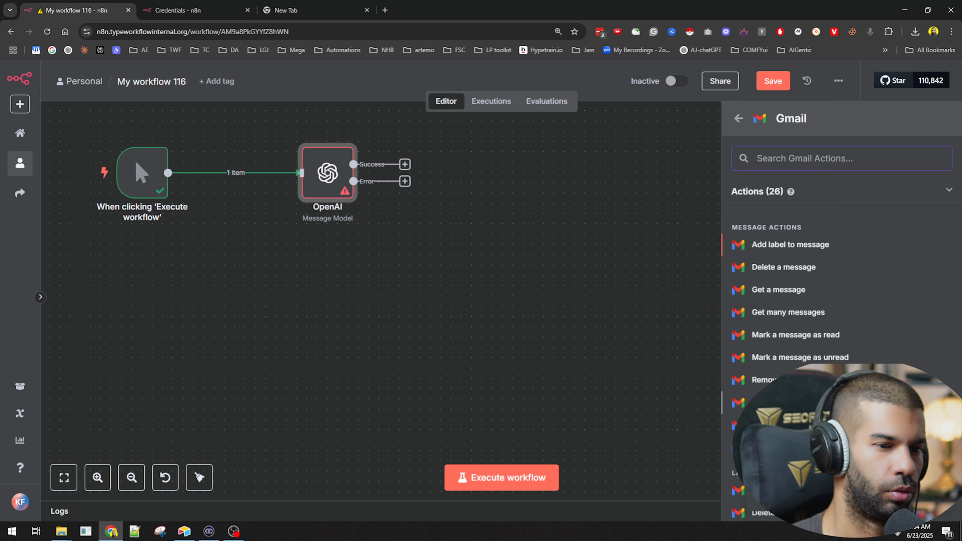
left_click(792, 425)
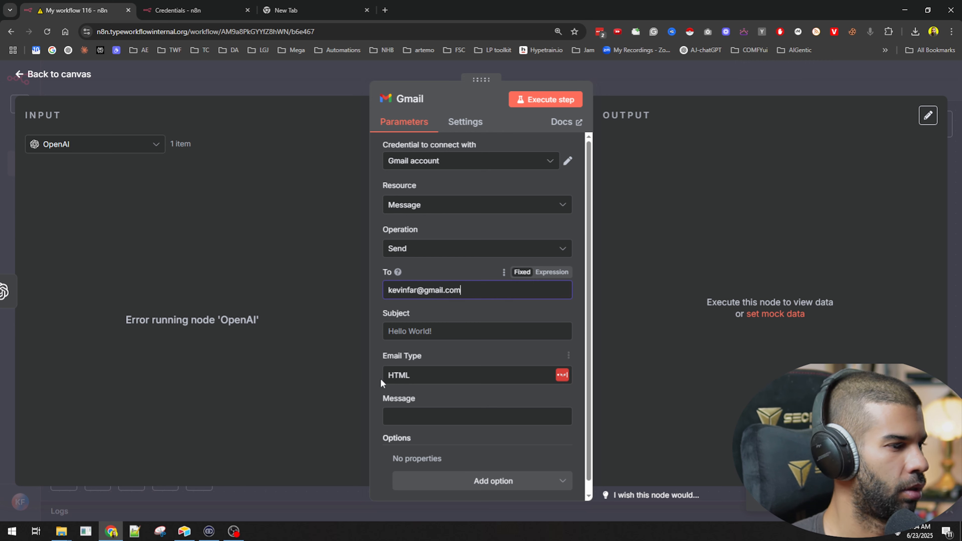
Step: Set the Gmail node's message to the expression {{ $json.output }} and return to the canvas
left_click(419, 418)
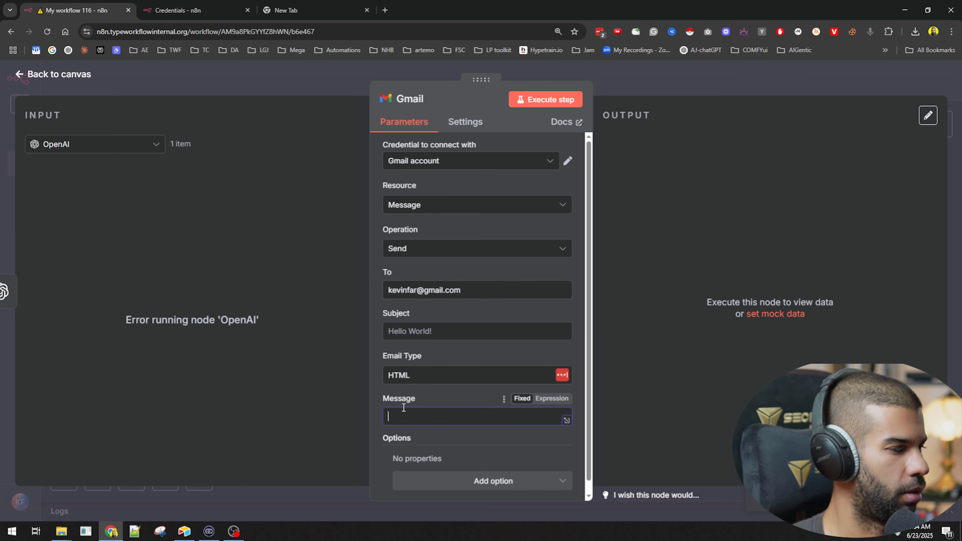
type("{{ $")
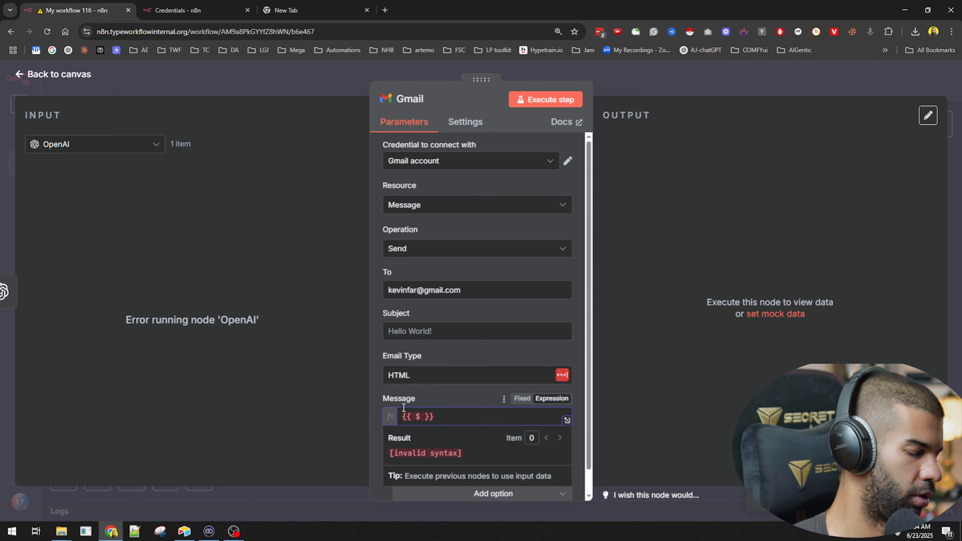
type("json.ou")
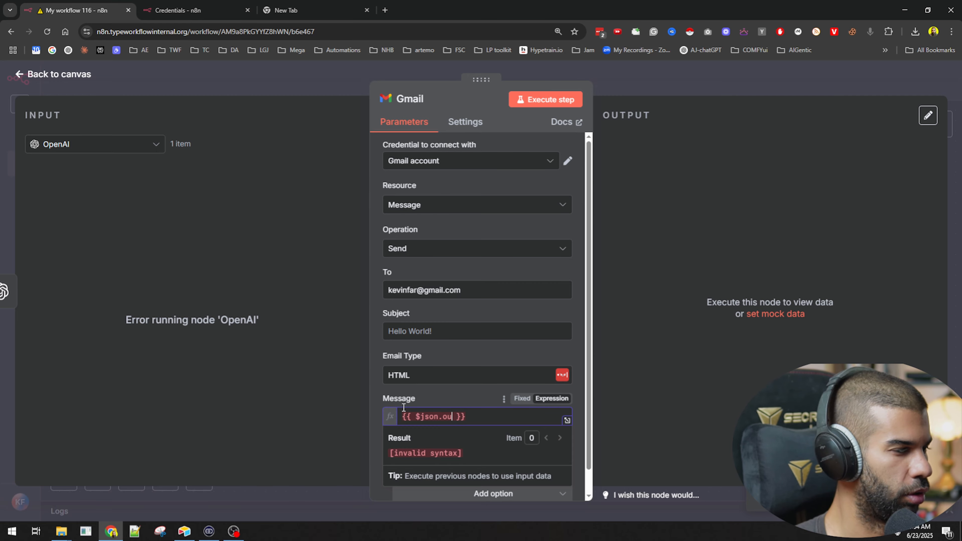
type("tput")
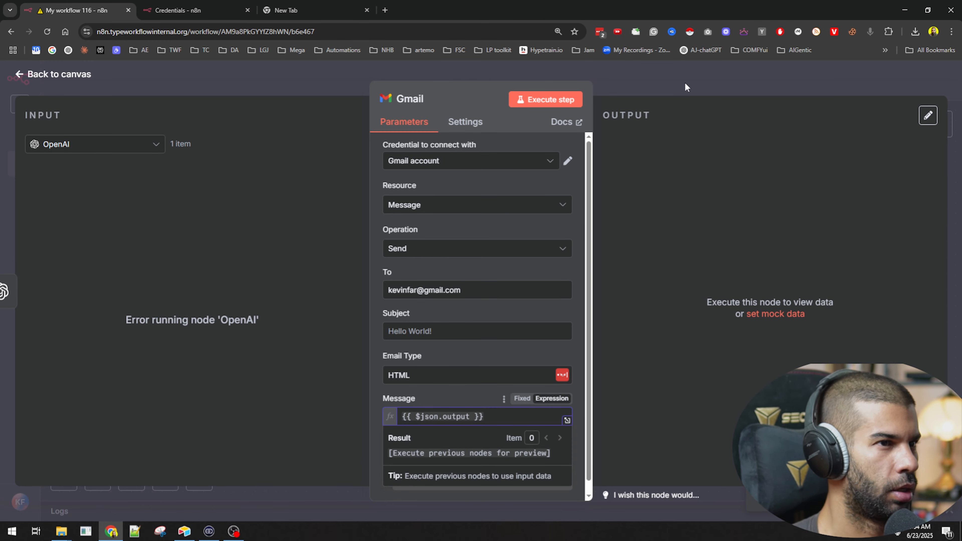
left_click(678, 94)
Step: Move the Gmail node up and away from the OpenAI node, and set its subject to "hello"
left_click_drag(437, 151, 574, 182)
left_click_drag(589, 275, 587, 371)
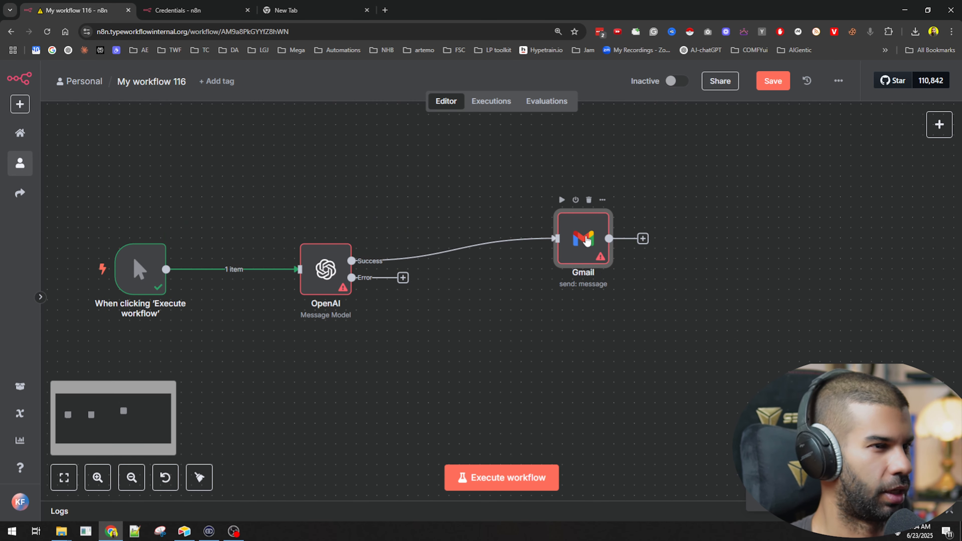
left_click_drag(586, 240, 576, 215)
double_click(576, 215)
left_click(431, 334)
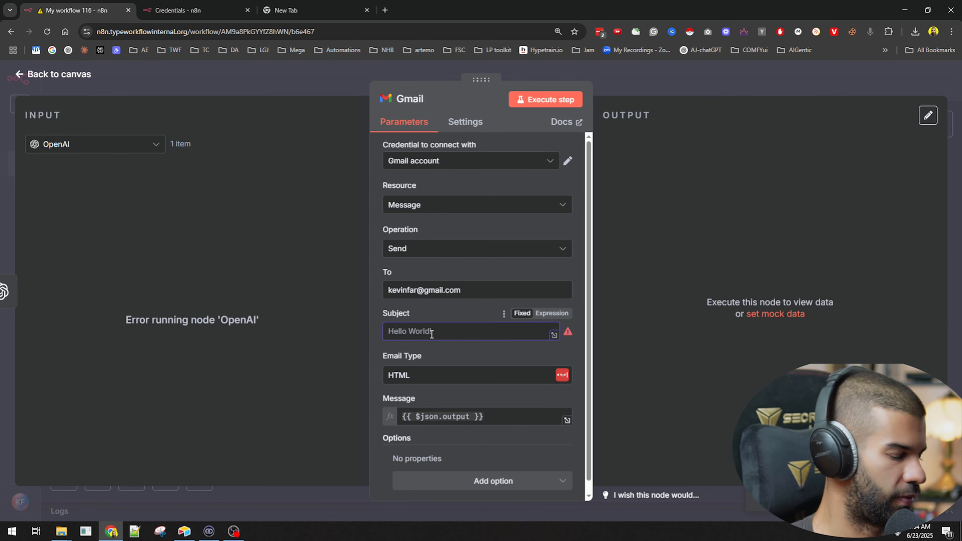
type("hello")
left_click(622, 96)
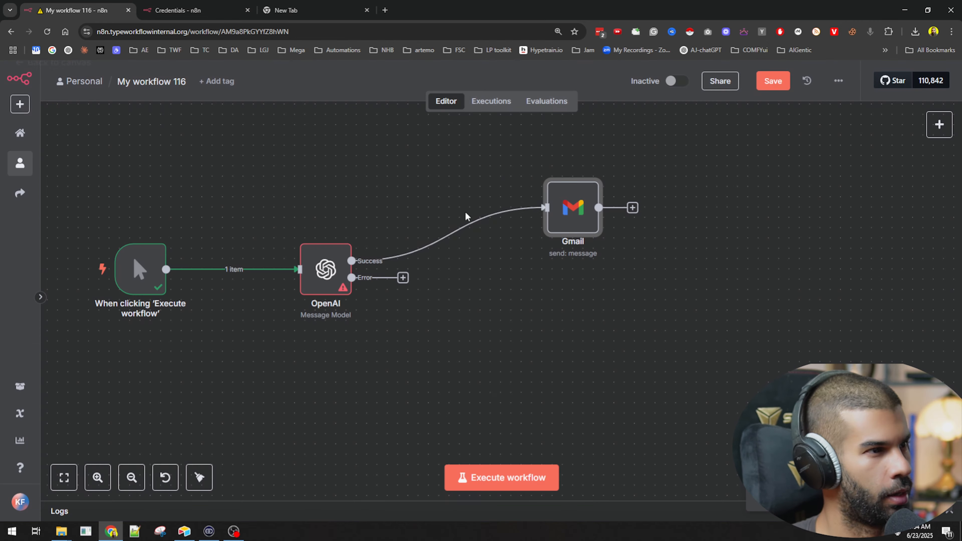
Step: Correct the OpenAI node's model ID to gpt-4.1-mini and execute the whole workflow
double_click(320, 268)
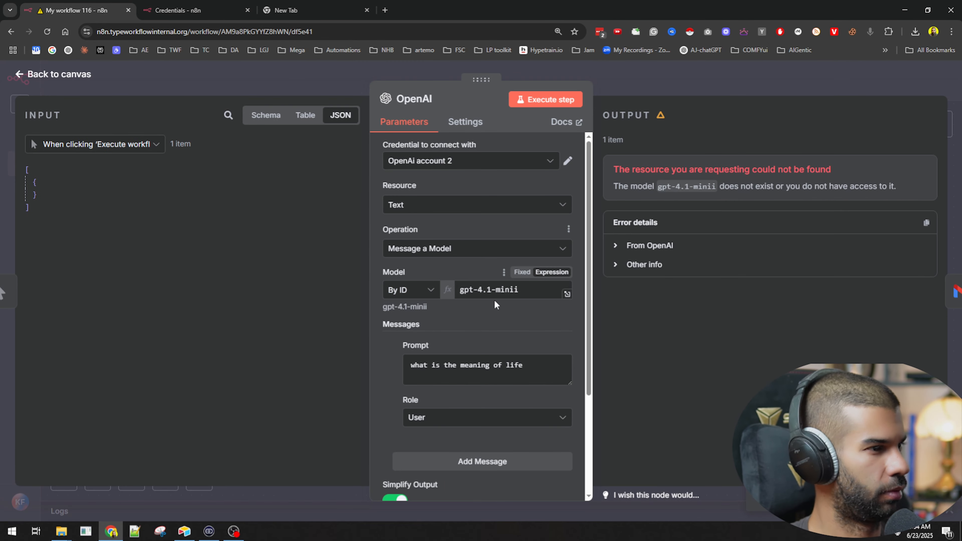
left_click(517, 290)
key("BackSpace")
key("Escape")
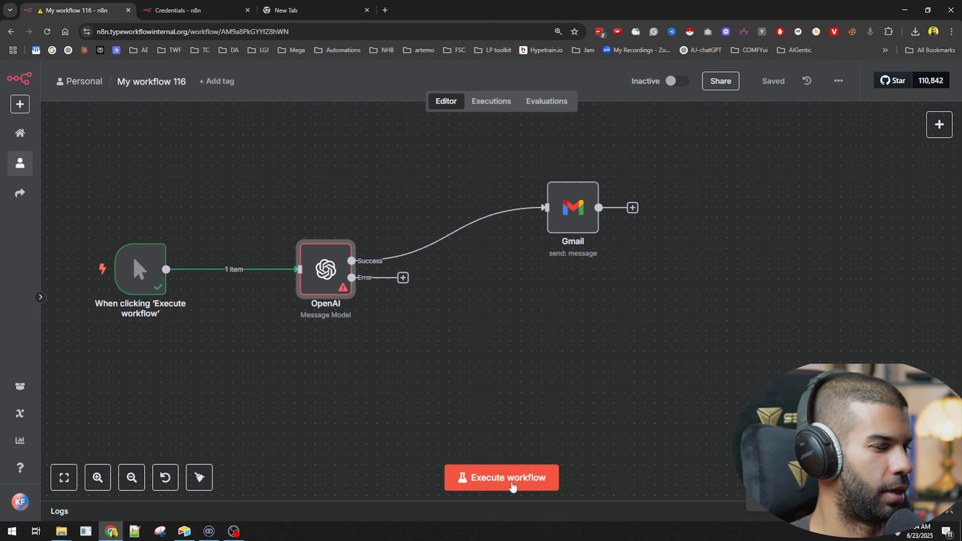
left_click(507, 478)
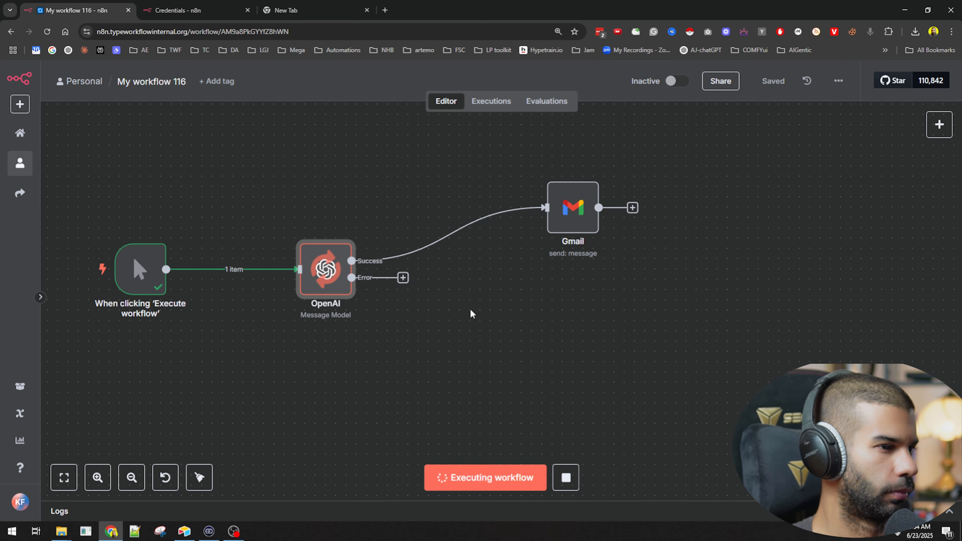
Step: Replace the Gmail node's message with the OpenAI content expression {{ $json.message.content }} and execute the node
double_click(573, 207)
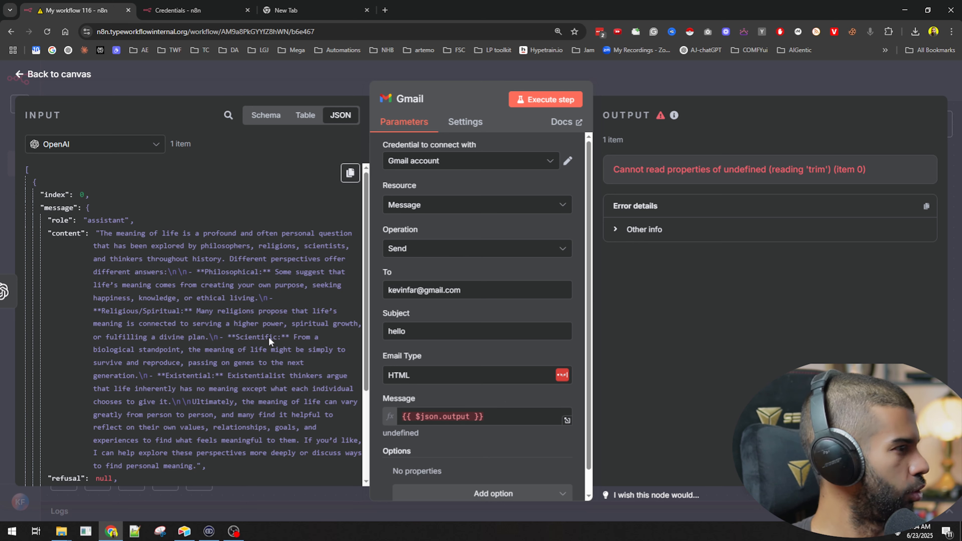
left_click(493, 414)
key("ctrl+a")
key("BackSpace")
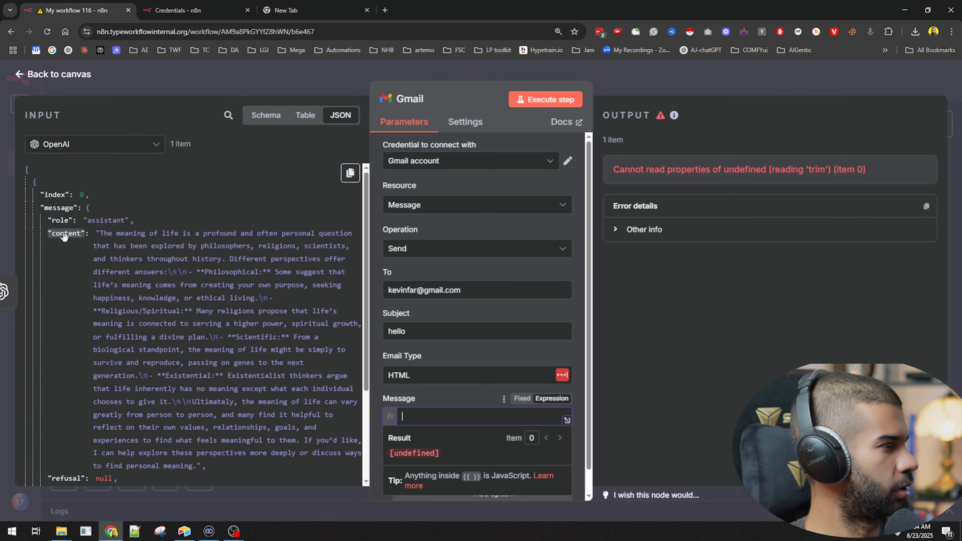
left_click_drag(63, 233, 513, 411)
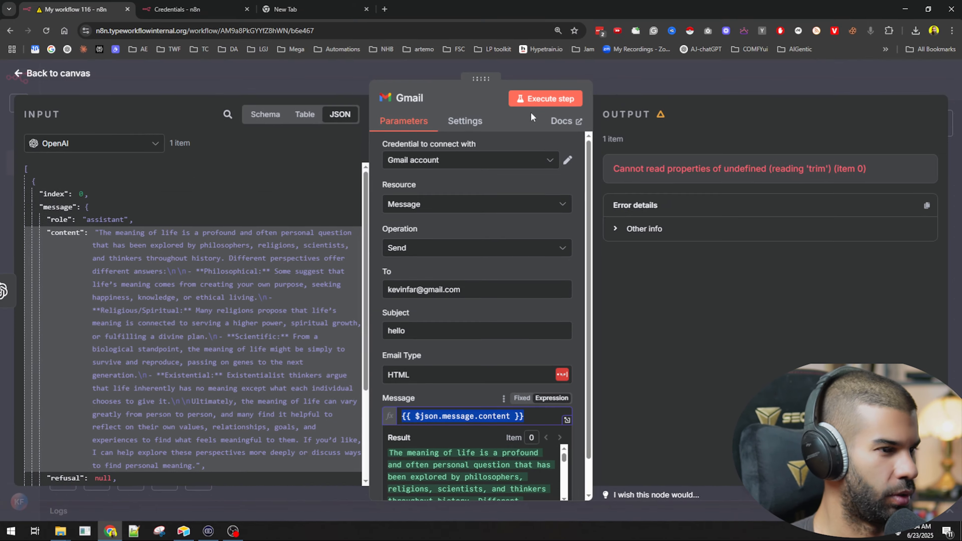
left_click(538, 99)
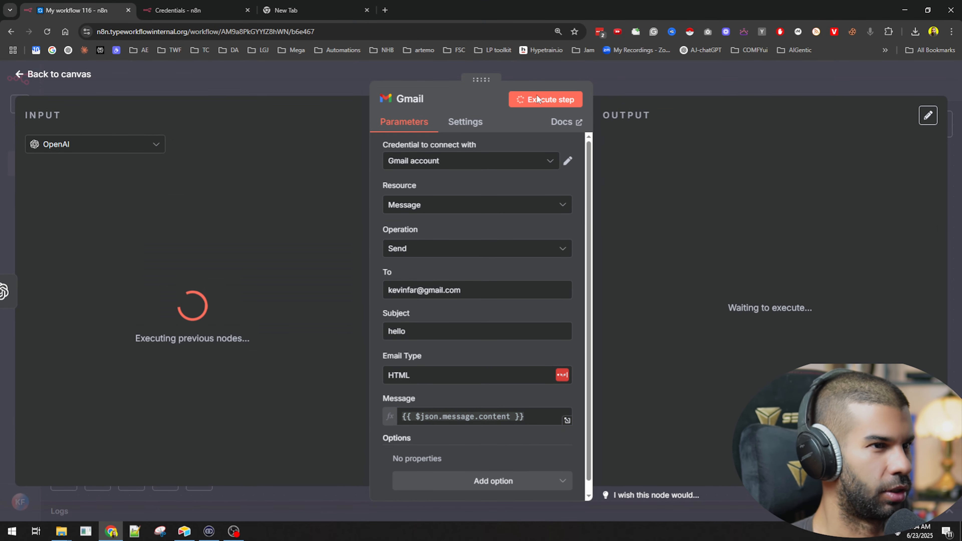
Step: Return to the canvas, bring the Gmail node closer to the OpenAI node and raise the OpenAI node slightly
left_click(646, 91)
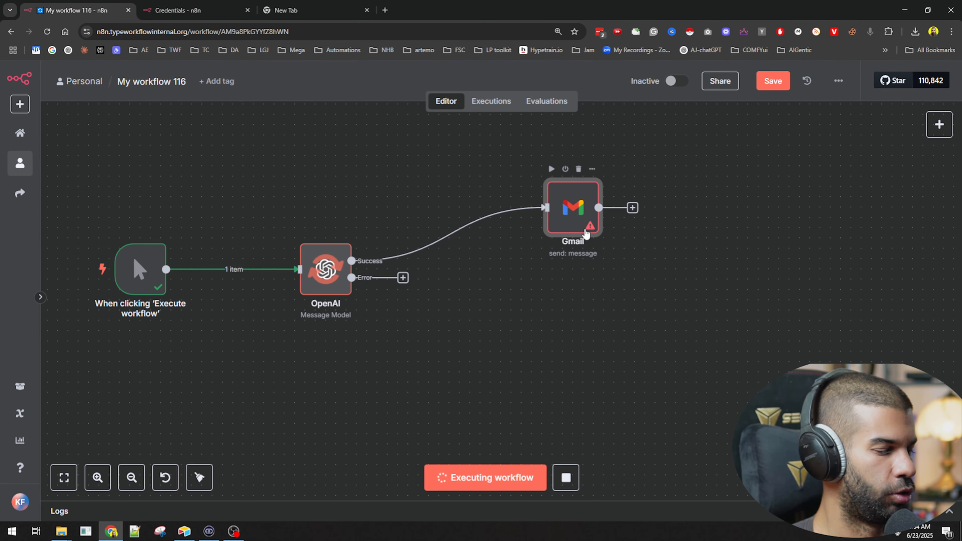
left_click_drag(557, 224, 486, 224)
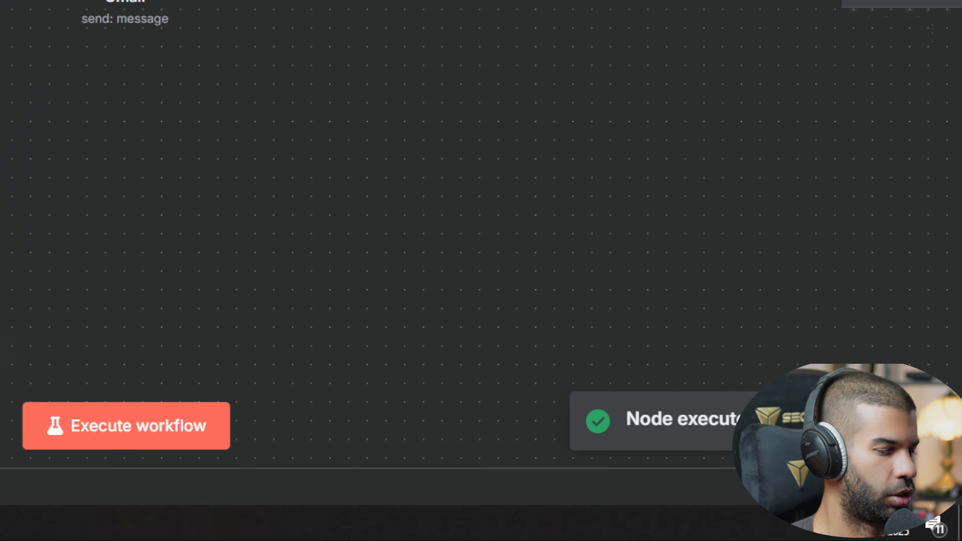
left_click_drag(329, 293, 329, 252)
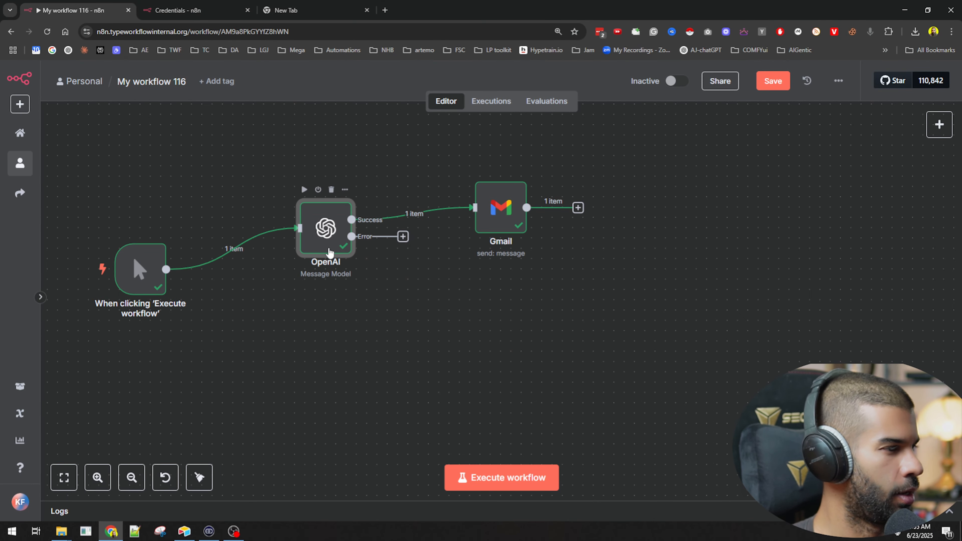
Step: Misspell the OpenAI node's model ID as gpt-4.1-minii again, execute the node to trigger its error output, and return to the canvas
double_click(325, 229)
left_click(523, 289)
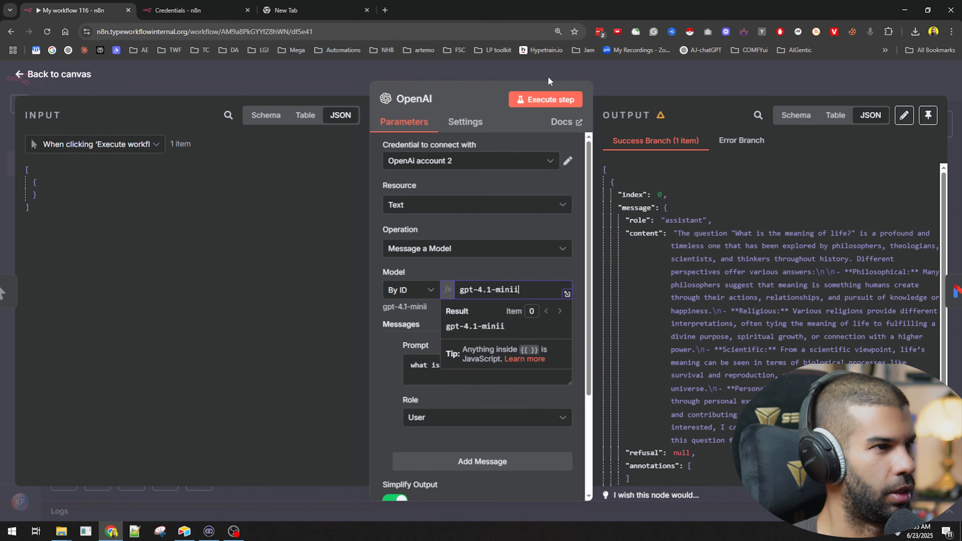
left_click(550, 97)
left_click(594, 84)
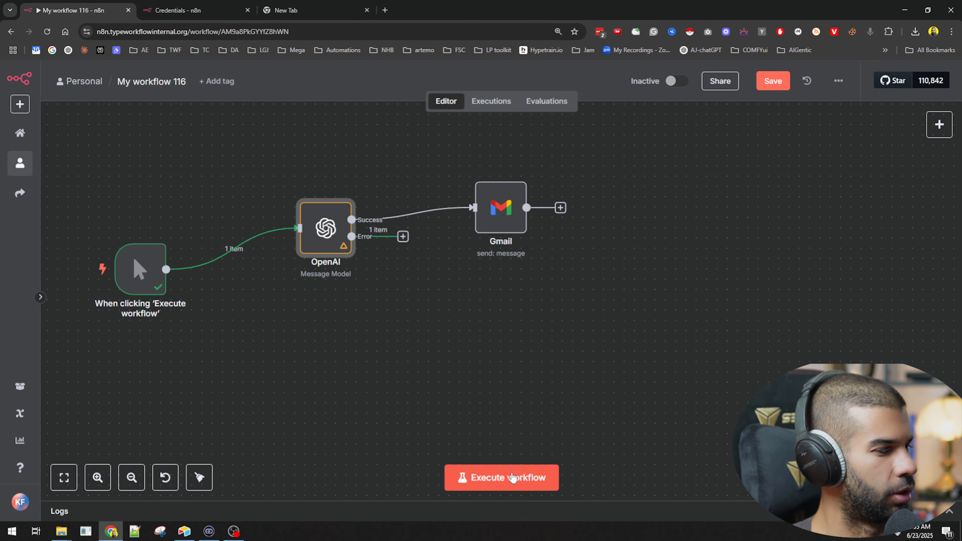
Step: Inspect the OpenAI node's Error Branch output, and move the Gmail node higher on the canvas
double_click(315, 234)
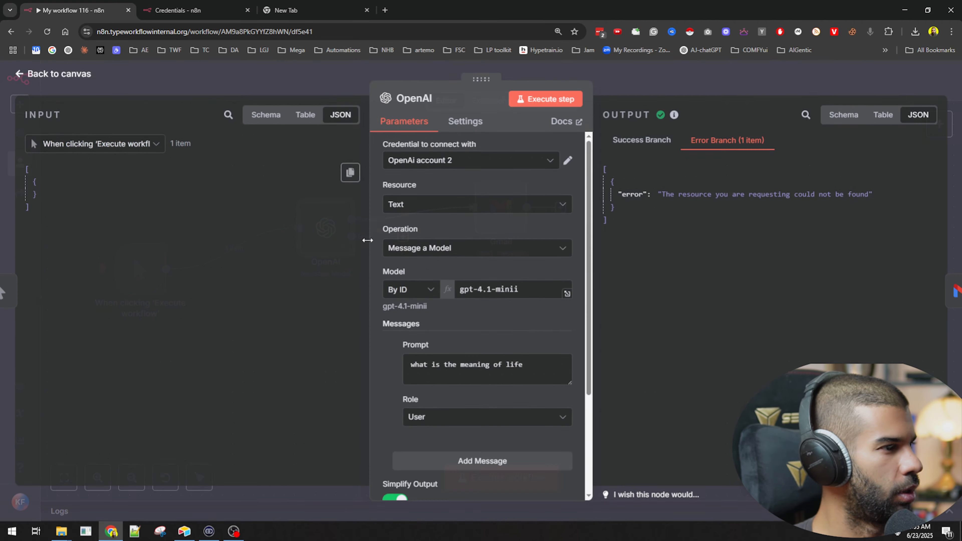
key("Escape")
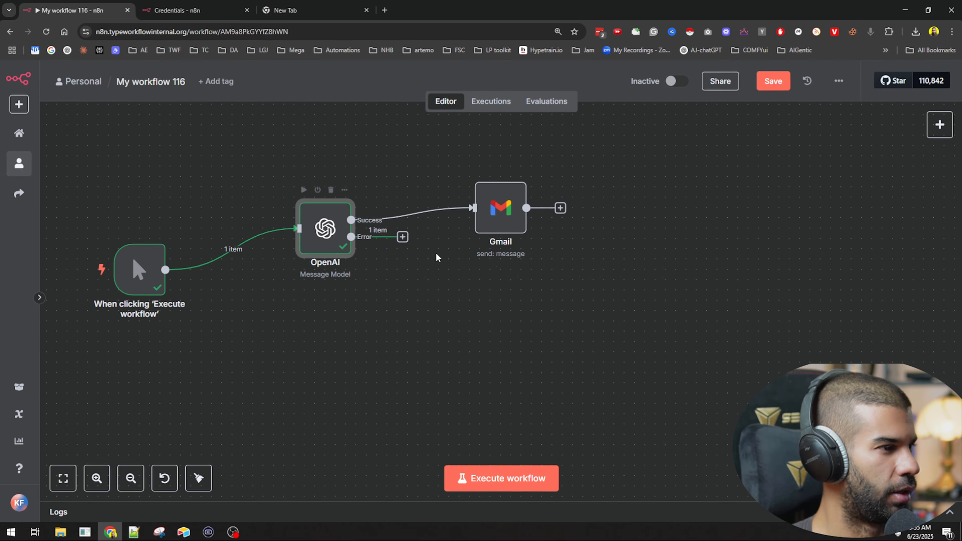
left_click_drag(476, 265, 476, 163)
double_click(325, 227)
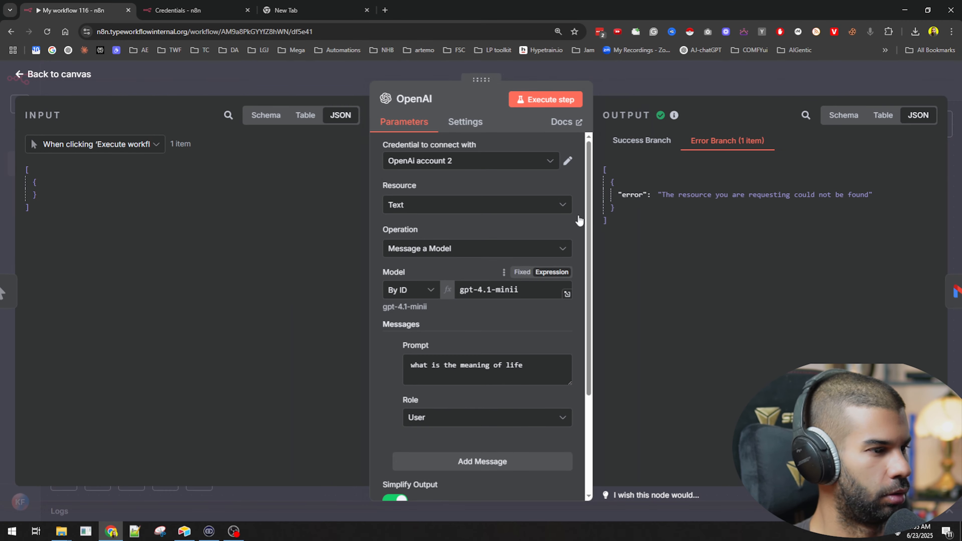
left_click(671, 83)
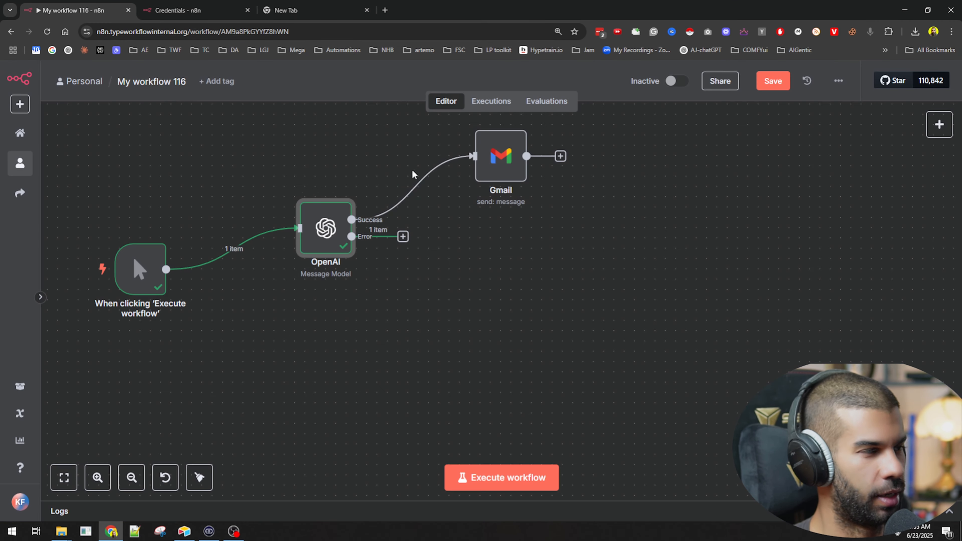
Step: Search the node library for Claude, Anthropic and OpenRouter nodes to use on the OpenAI node's Error output
left_click(403, 237)
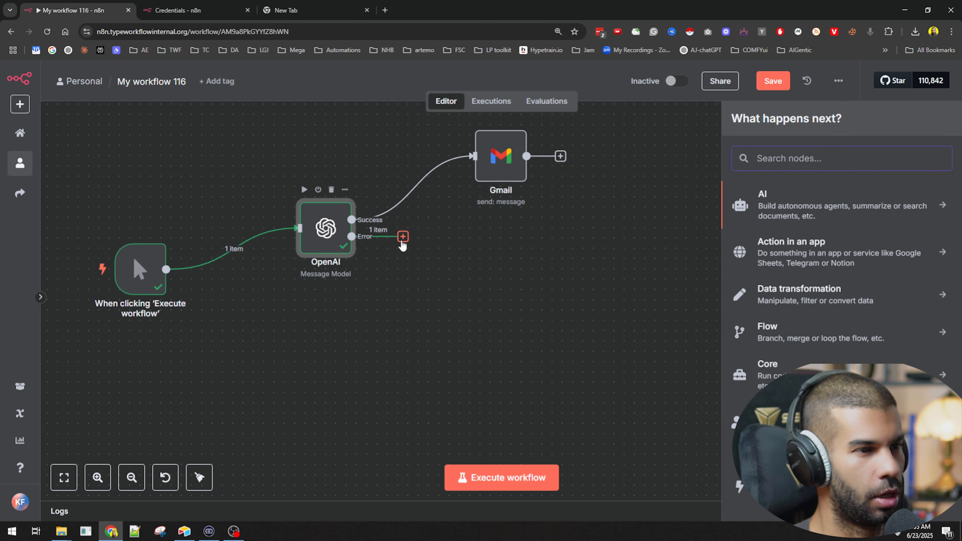
type("c")
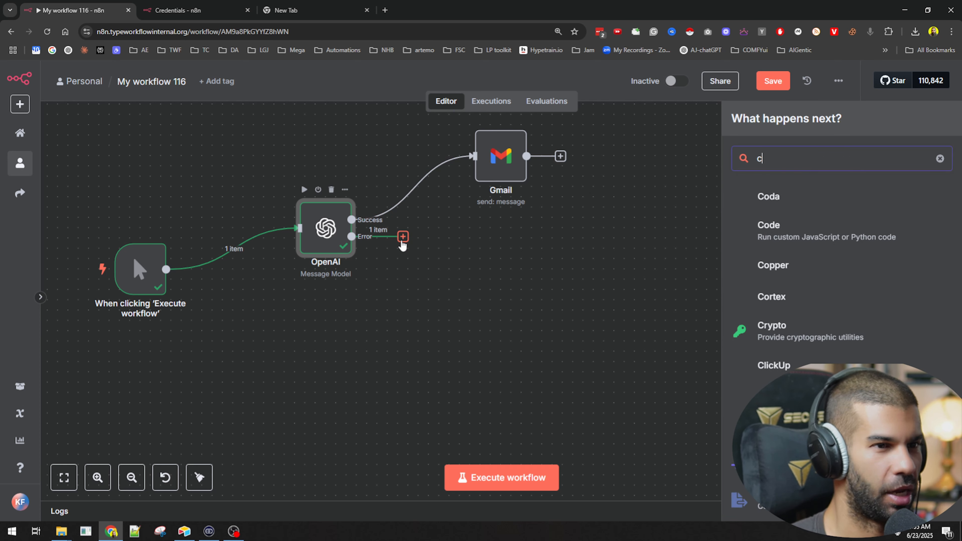
type("laudeant")
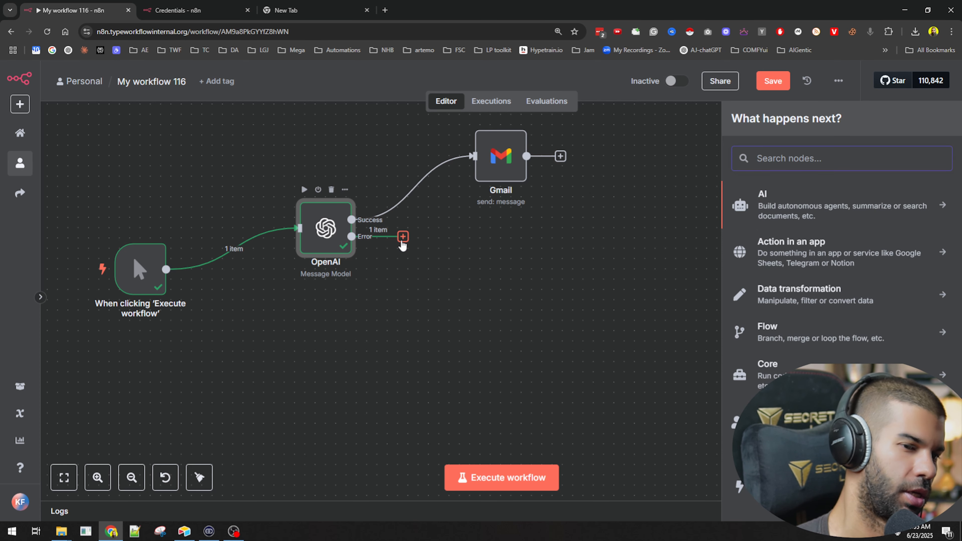
type("claude")
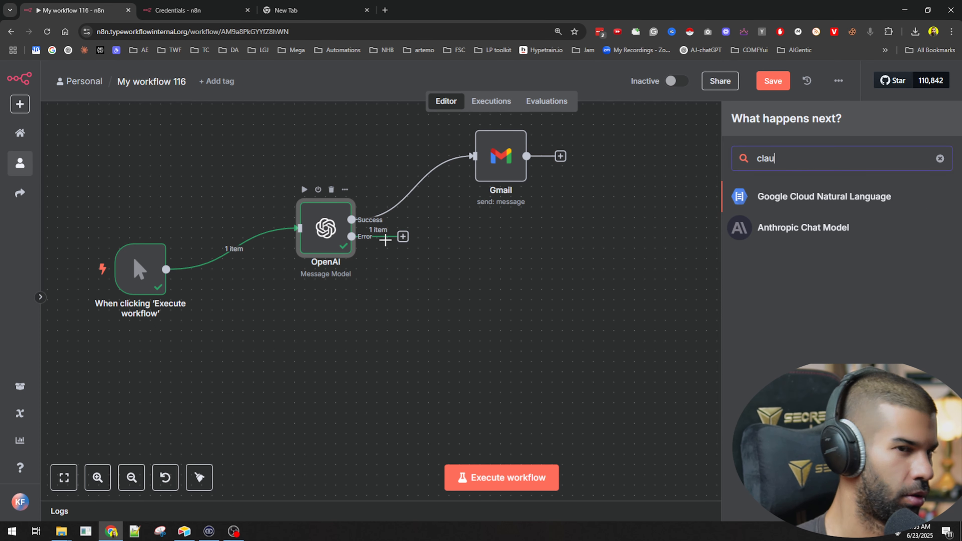
key("BackSpace")
key("BackSpace")
key("BackSpace")
key("BackSpace")
key("BackSpace")
key("BackSpace")
type("antor")
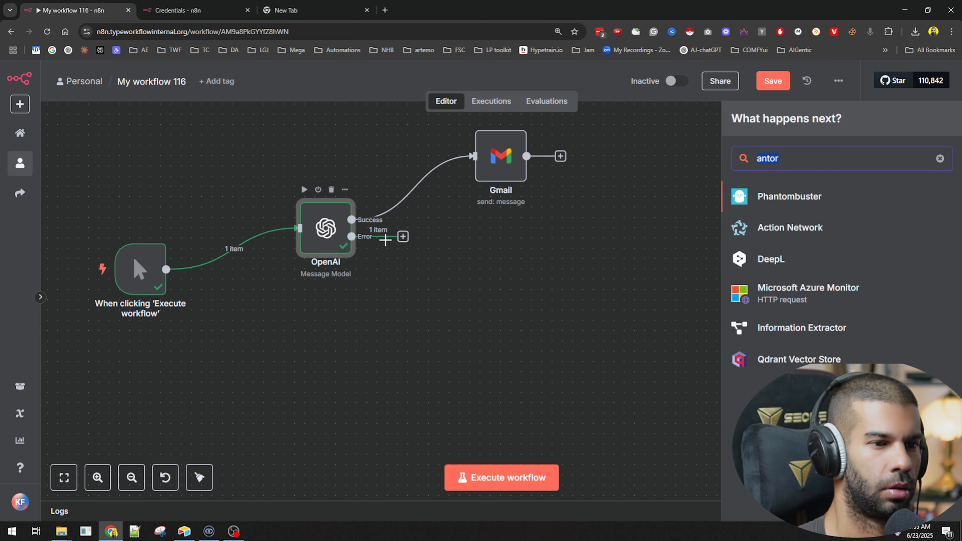
key("BackSpace")
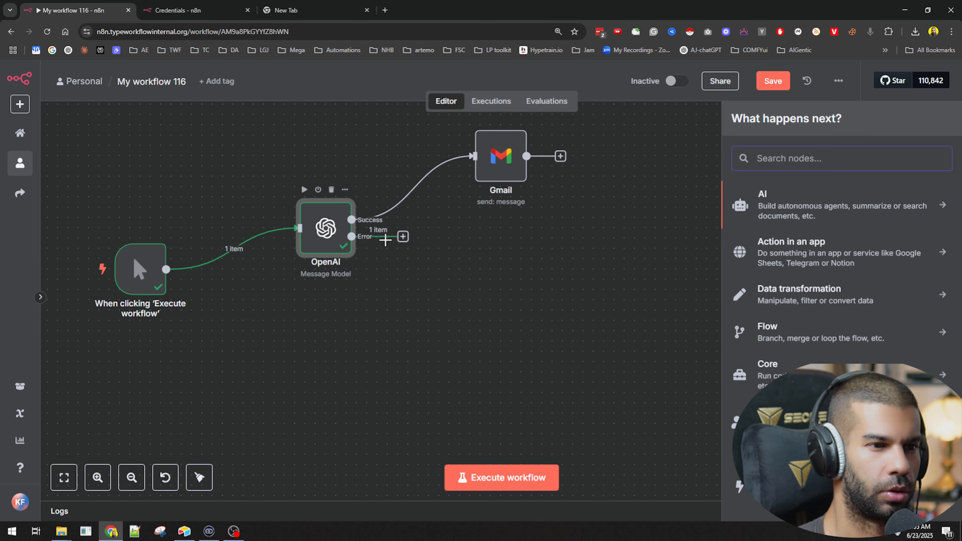
type("openrouter")
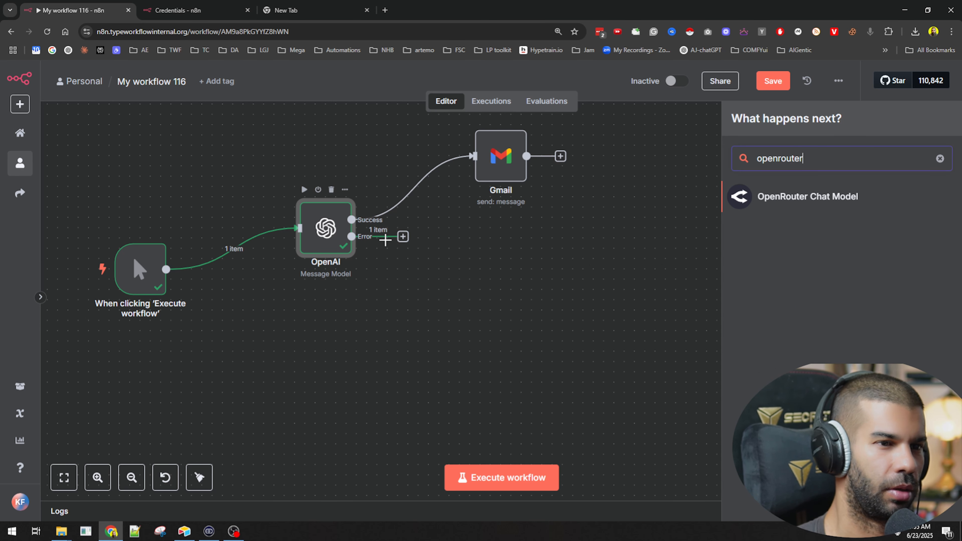
key("Escape")
Step: Add an AI Agent node to the OpenAI node's Error output and place it lower on the canvas, below Gmail
left_click(402, 236)
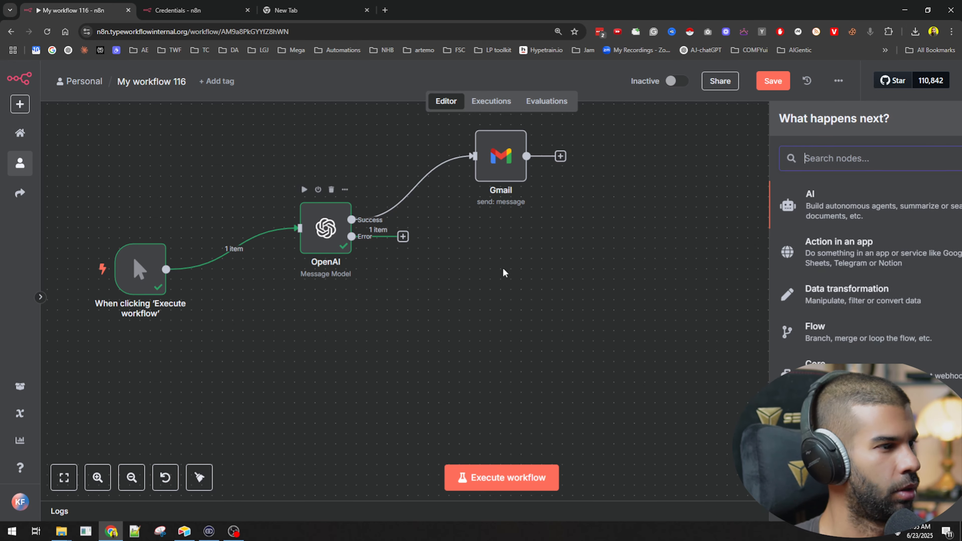
left_click(797, 213)
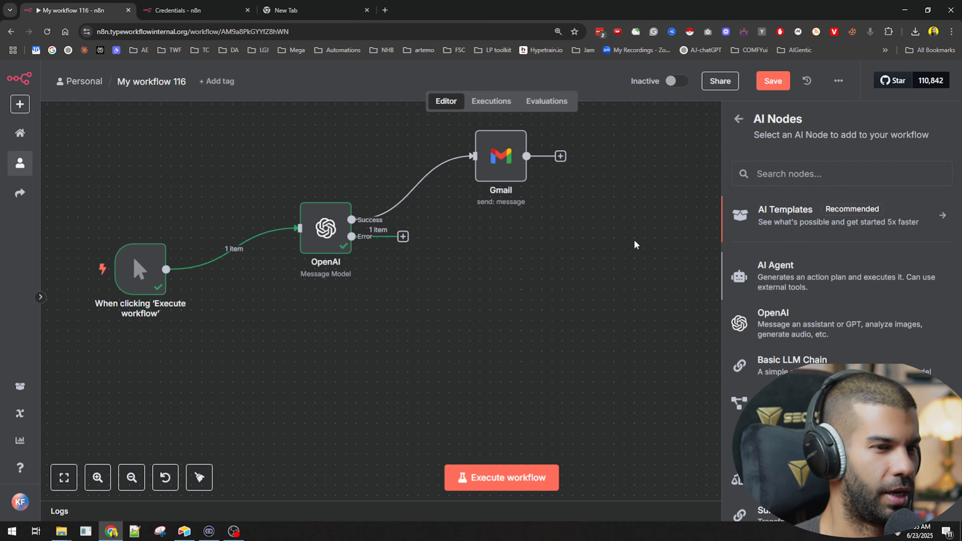
left_click(775, 272)
left_click(666, 86)
left_click_drag(476, 288, 547, 299)
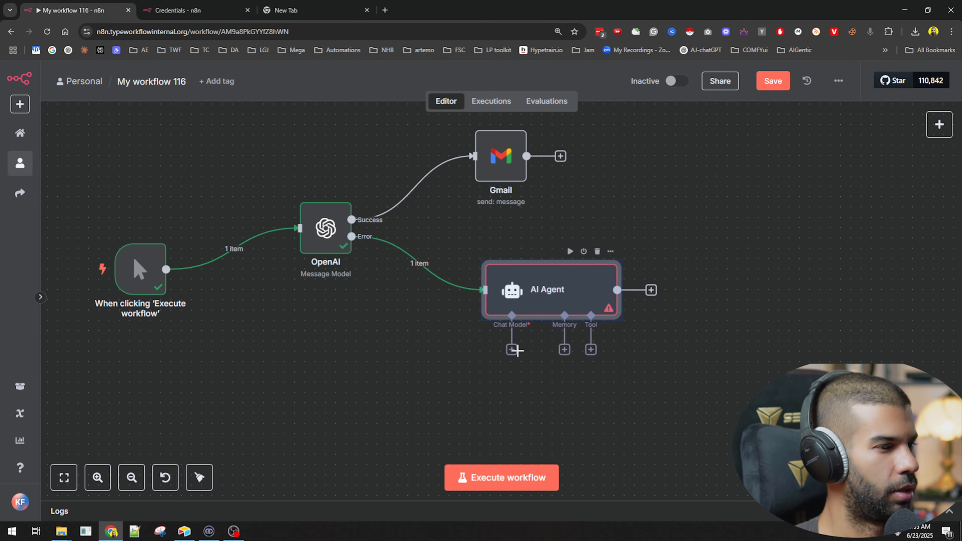
Step: Attach an OpenRouter Chat Model to the AI Agent, using the model anthropic/claude-3.5-sonnet-20240620:beta, and return to the canvas
left_click(515, 350)
type("opena")
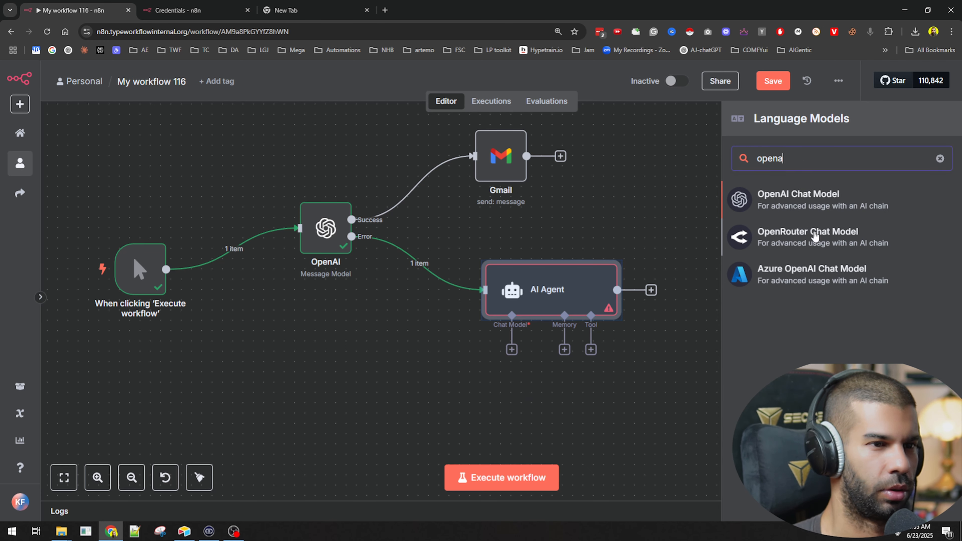
left_click(815, 236)
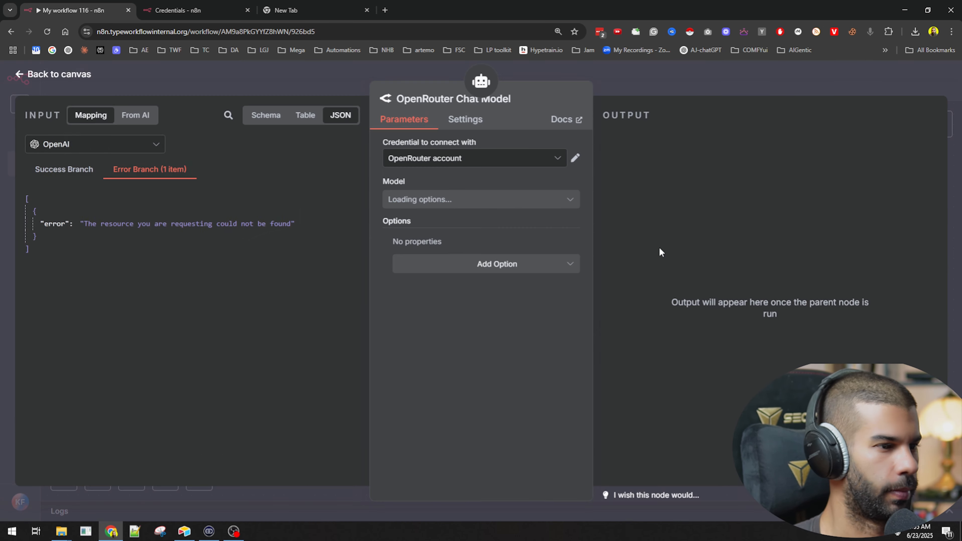
left_click(418, 205)
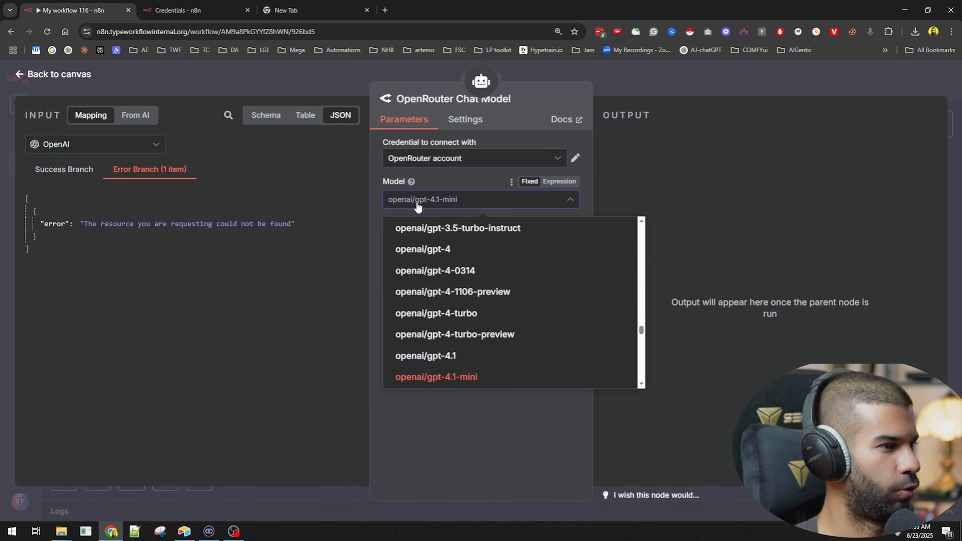
type("ant")
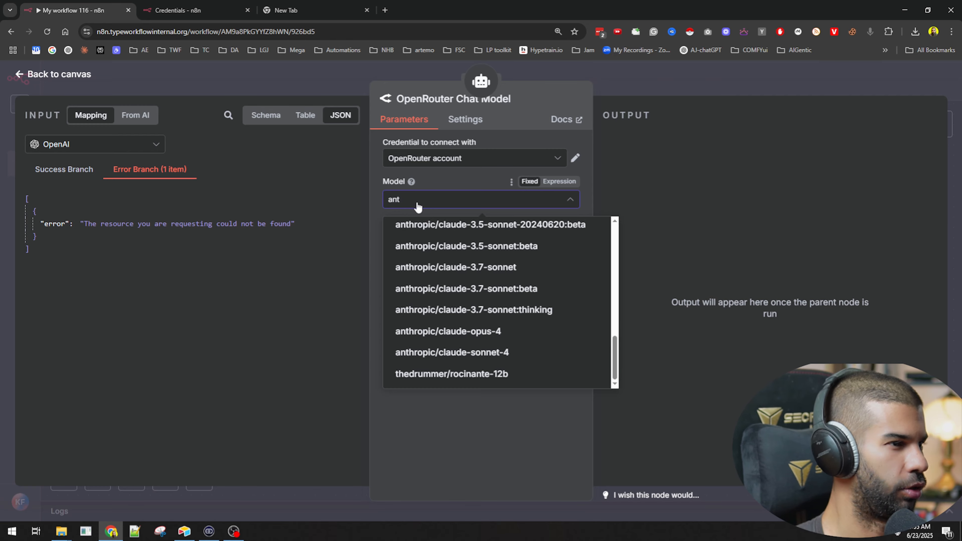
left_click(438, 226)
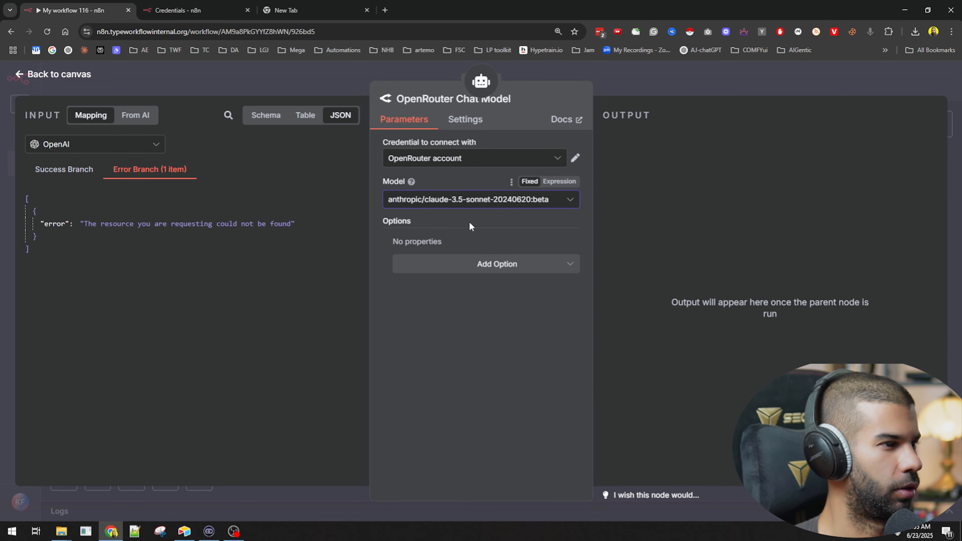
left_click(664, 85)
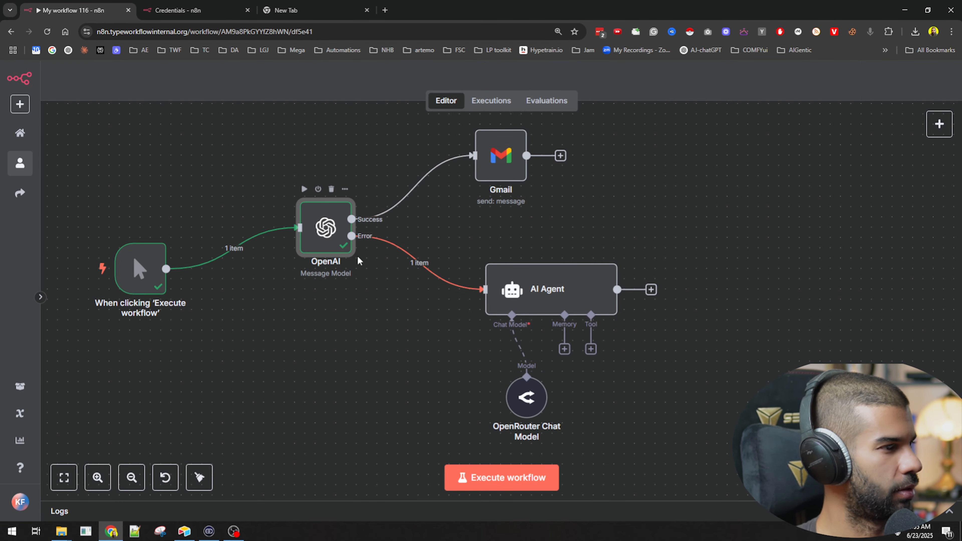
Step: Copy the prompt text from the OpenAI node's message for reuse, and return to the canvas
scroll(458, 318, "down", 1)
left_click(465, 317)
key("ctrl+a")
left_click(651, 88)
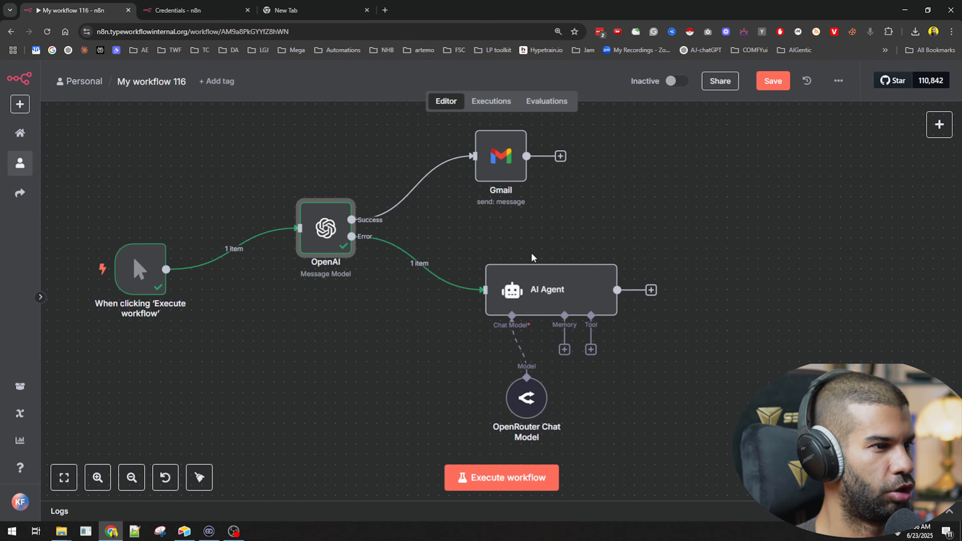
Step: Set the AI Agent's prompt source to Define below, enter "what is the meaning of life" as the user message, and return to the canvas
double_click(532, 292)
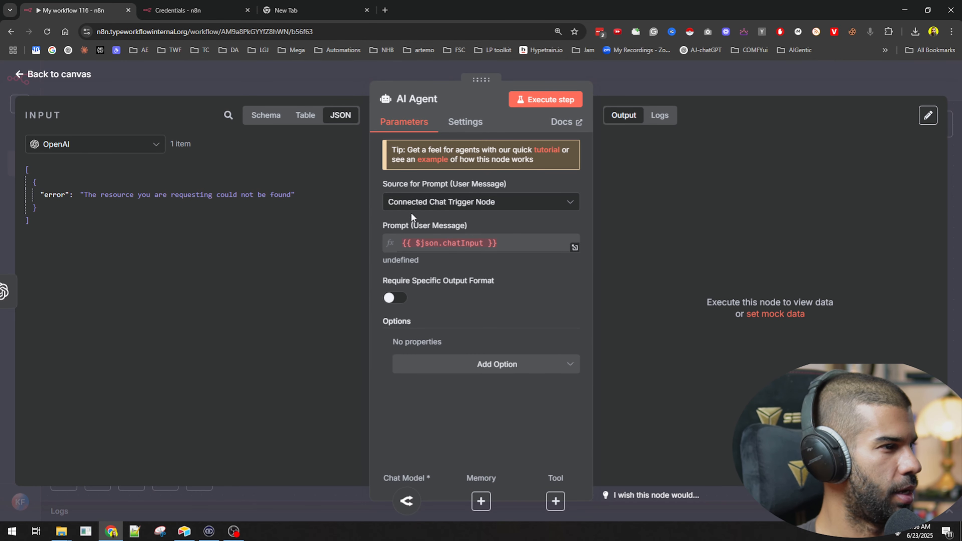
left_click(414, 205)
left_click(435, 276)
left_click(431, 250)
type("what is the meaning of life")
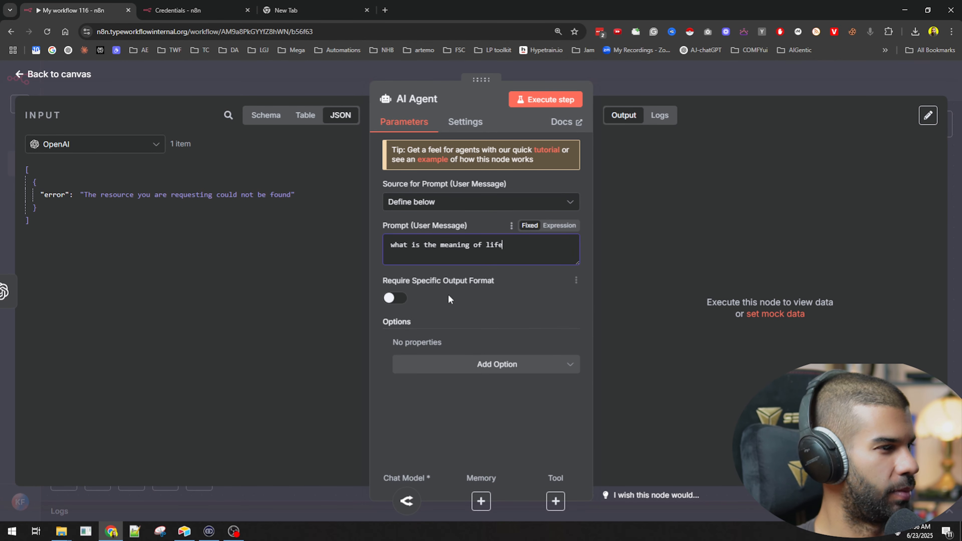
left_click(657, 82)
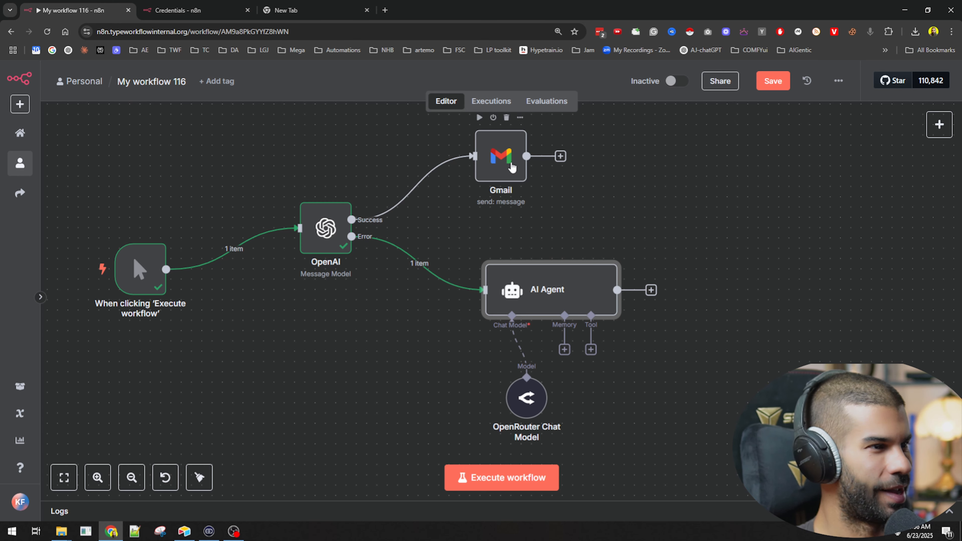
Step: Move the Gmail node beyond the AI Agent, connect the agent's output to it, save the workflow, and raise the OpenAI node
left_click_drag(511, 167, 790, 208)
left_click_drag(618, 290, 752, 197)
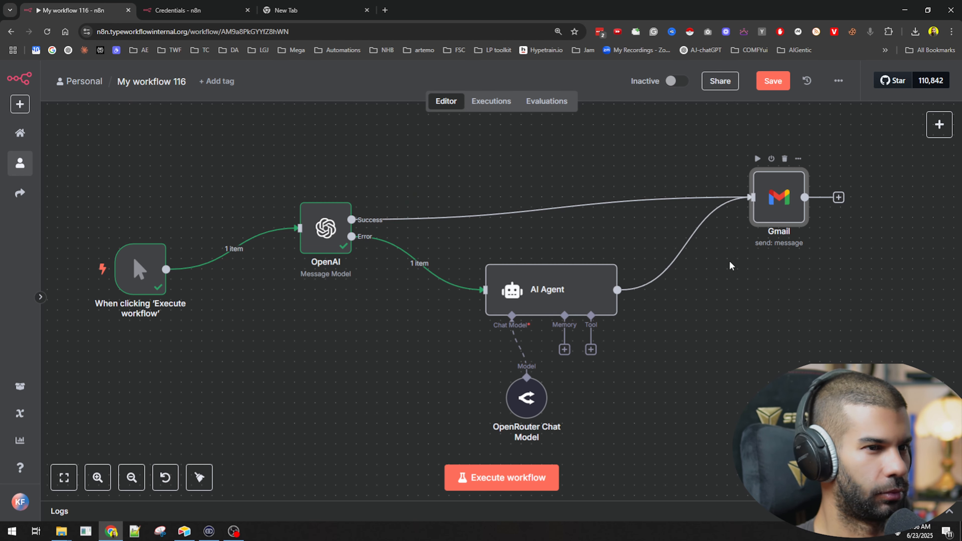
left_click(642, 360)
key("ctrl+s")
left_click_drag(310, 230, 310, 198)
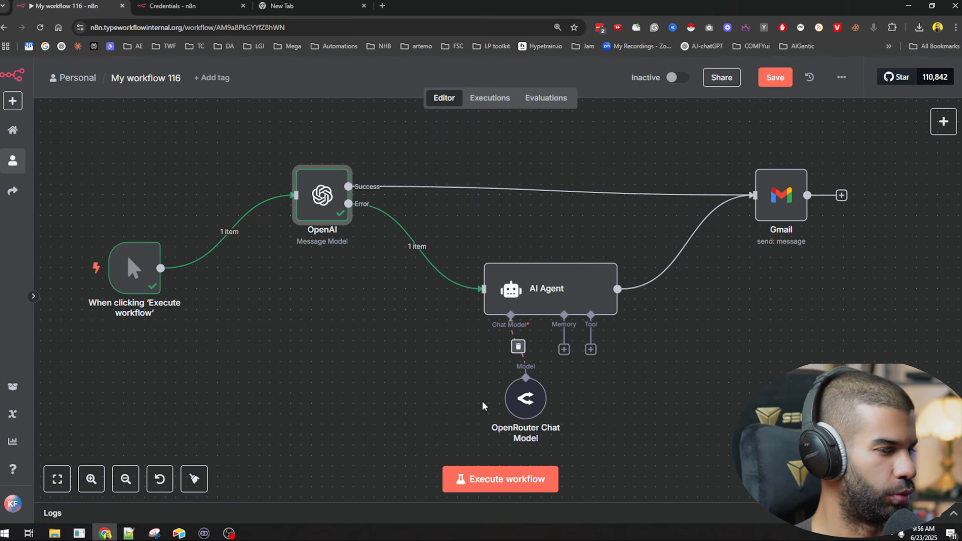
Step: Execute the workflow and examine the AI Agent's output among the Gmail node's input data
left_click(496, 476)
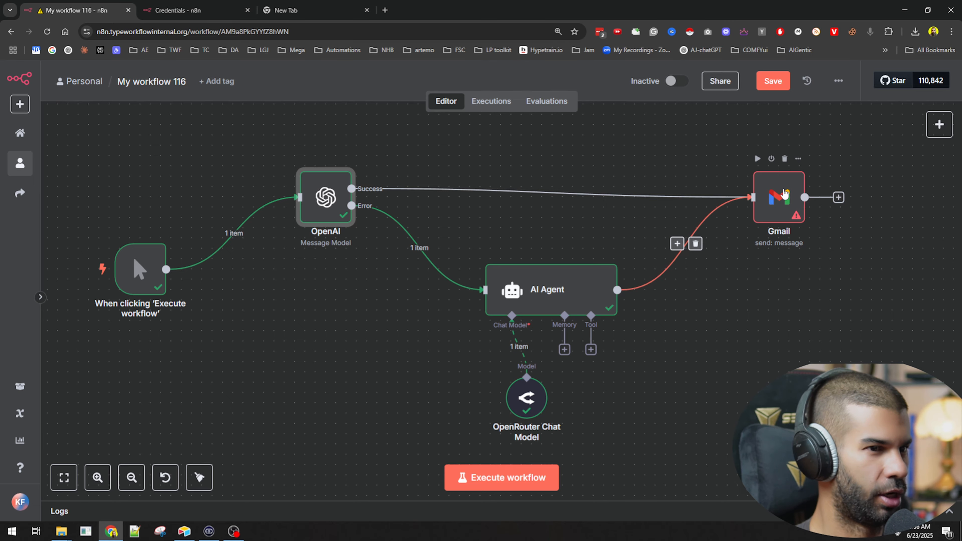
double_click(784, 194)
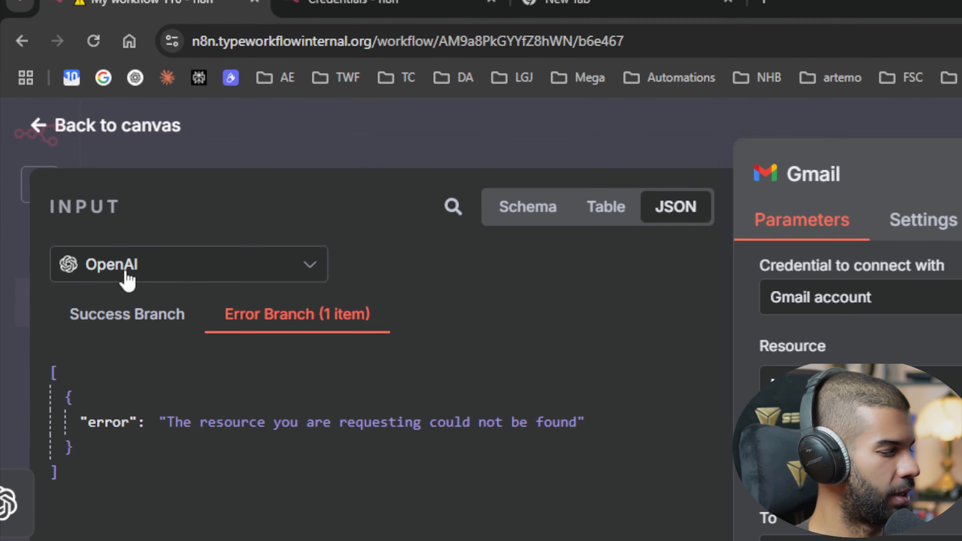
left_click(64, 150)
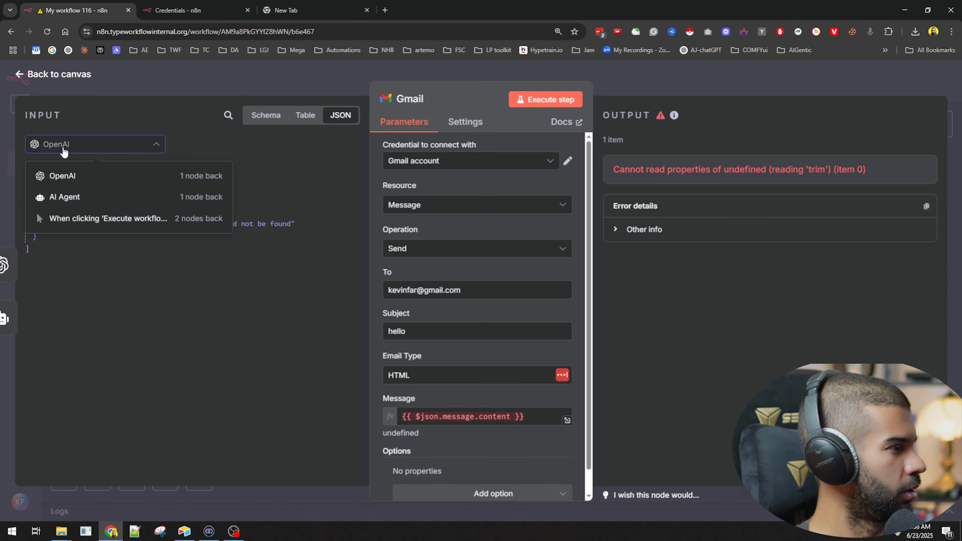
left_click(65, 196)
left_click_drag(78, 194, 228, 432)
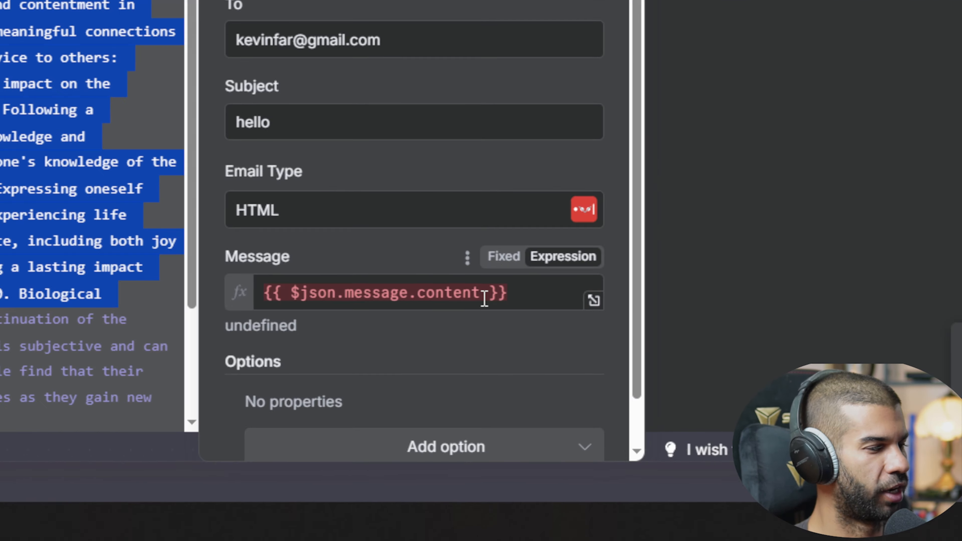
Step: Change the Gmail message expression to {{ $json.message.content ?? $json.output }} and execute the workflow again
left_click(512, 419)
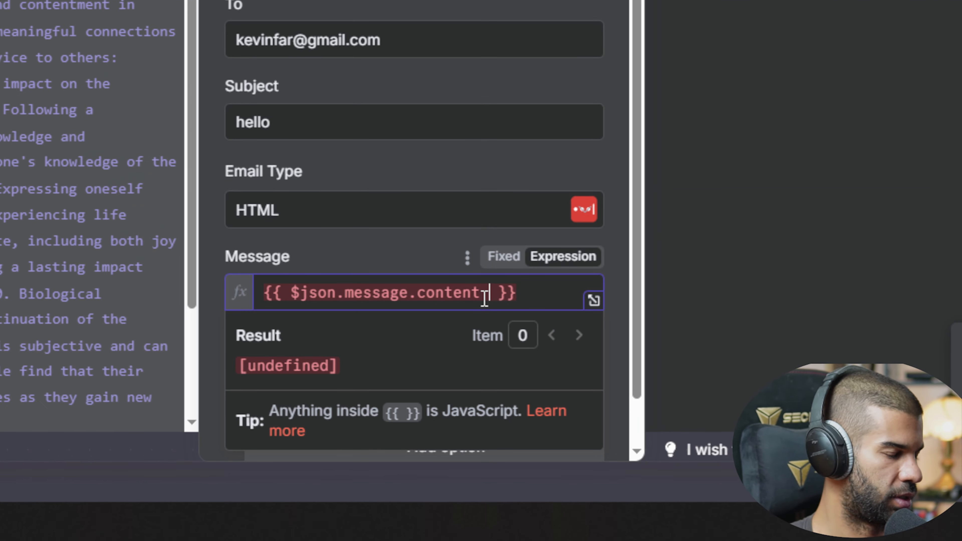
type("??")
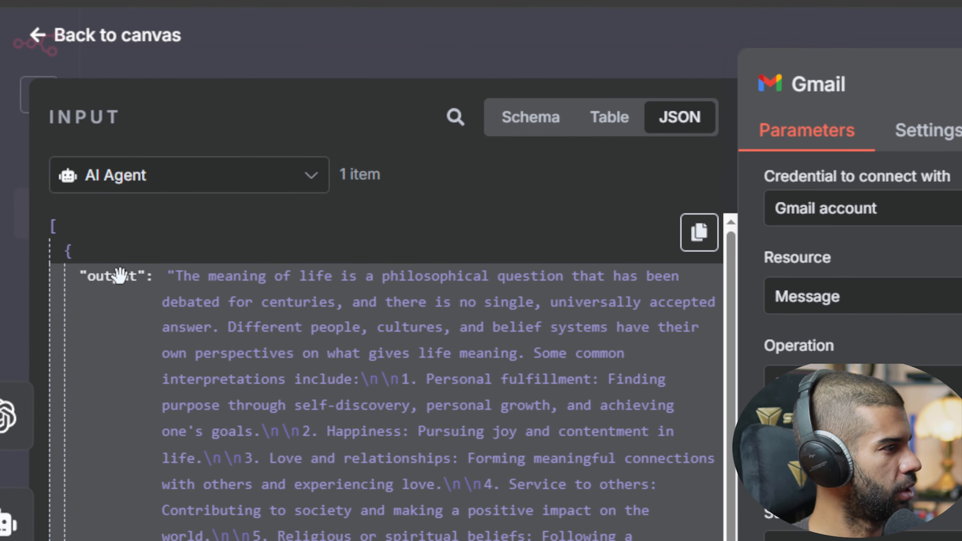
left_click_drag(120, 276, 474, 297)
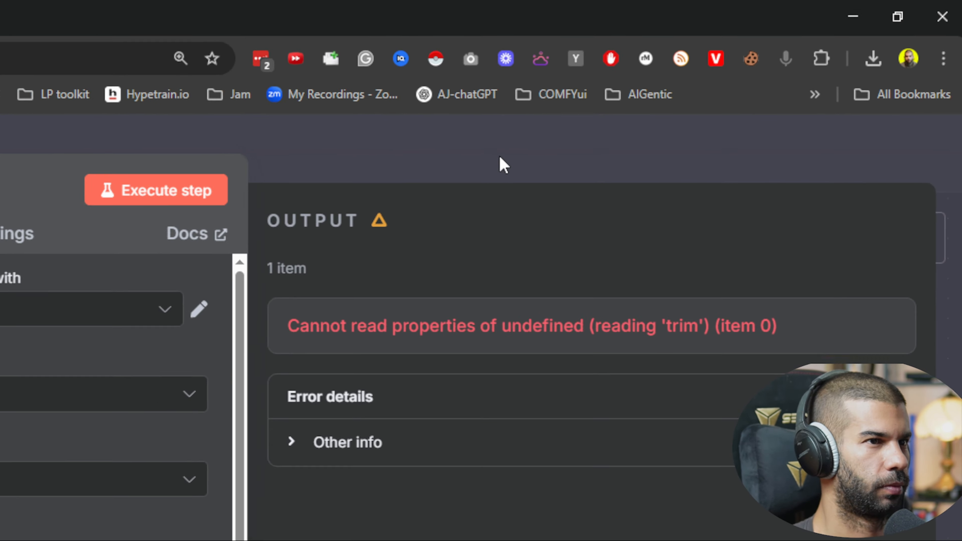
left_click(500, 159)
left_click(519, 477)
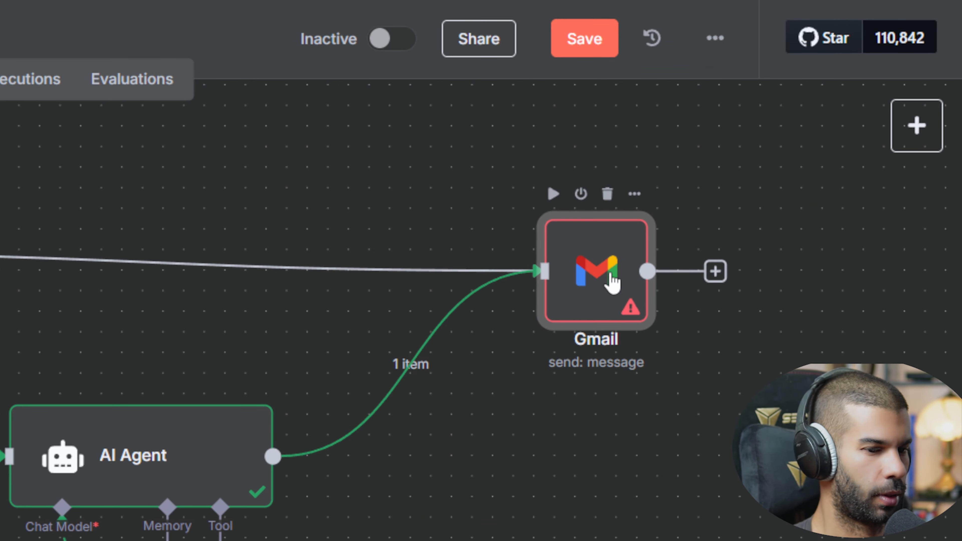
Step: Reopen the Gmail node to check the AI Agent's input data against the ?? fallback in the message expression
double_click(612, 282)
left_click(182, 101)
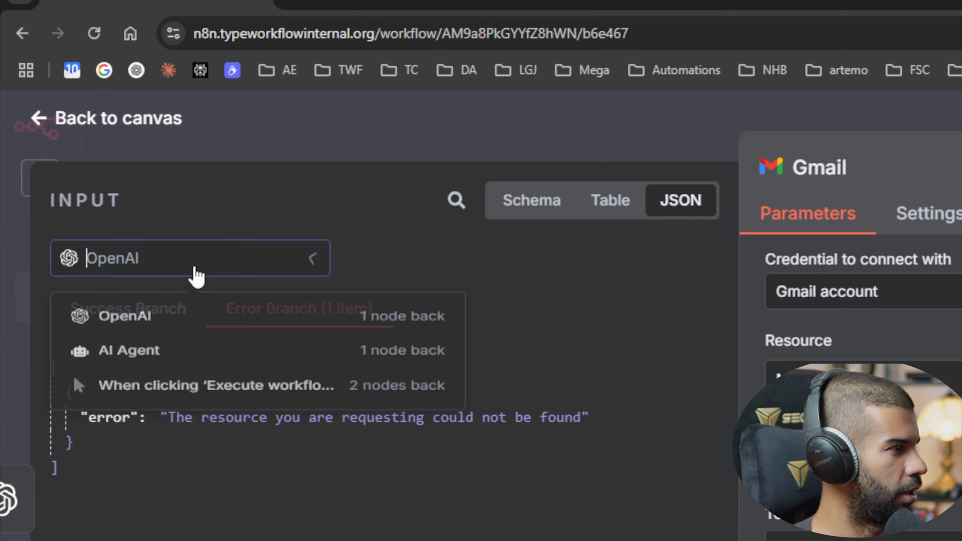
left_click(165, 380)
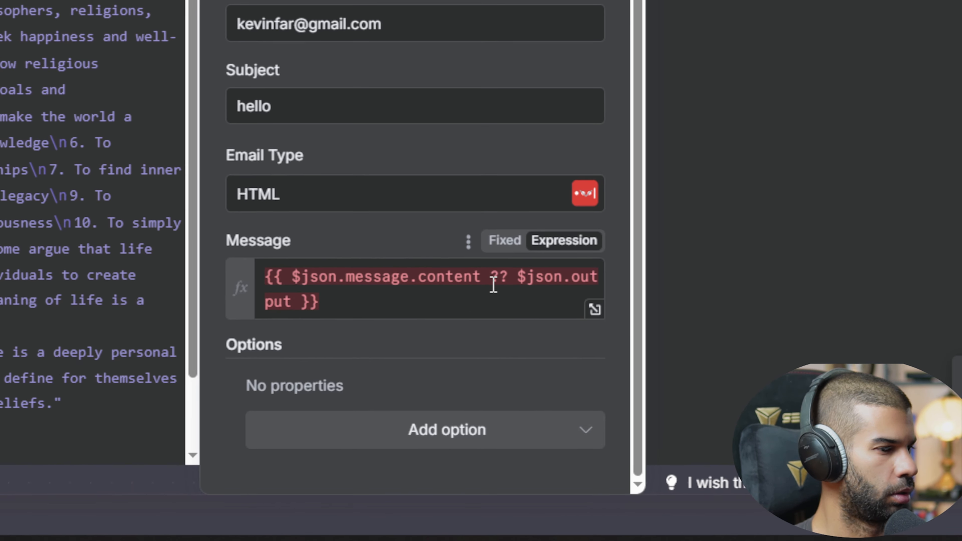
left_click(492, 279)
type("?")
key("BackSpace")
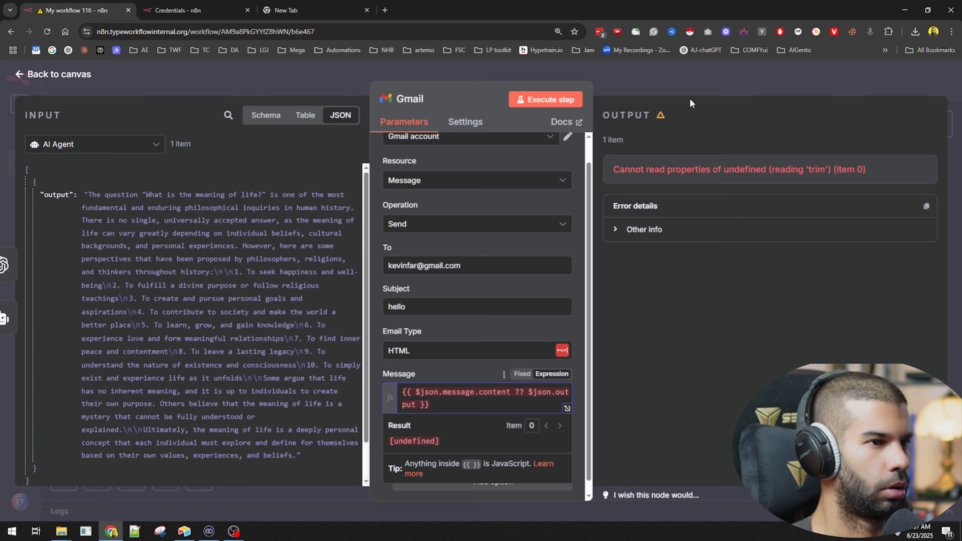
Step: Return to the canvas and move the AI Agent and Gmail nodes closer to the OpenAI node
left_click(677, 84)
left_click_drag(571, 268, 477, 266)
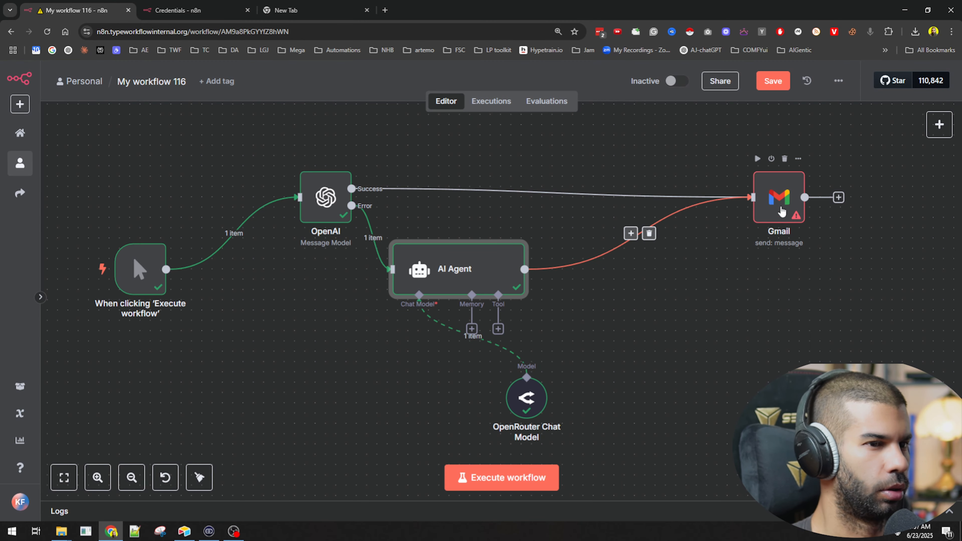
left_click_drag(781, 211, 671, 169)
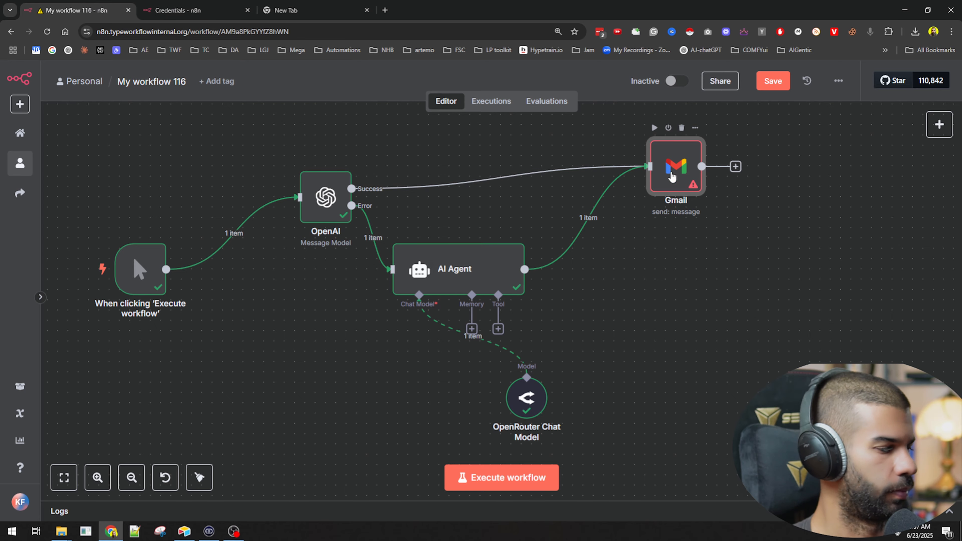
Step: Compare the OpenAI error data with the AI Agent's output in the Gmail node's input, and return to the canvas
double_click(672, 176)
left_click_drag(152, 226, 271, 224)
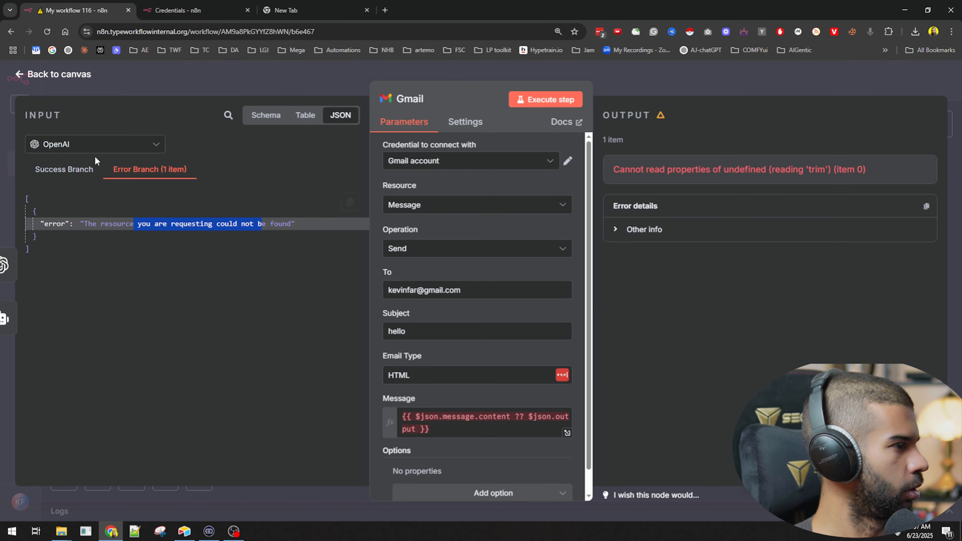
left_click(95, 145)
left_click(72, 196)
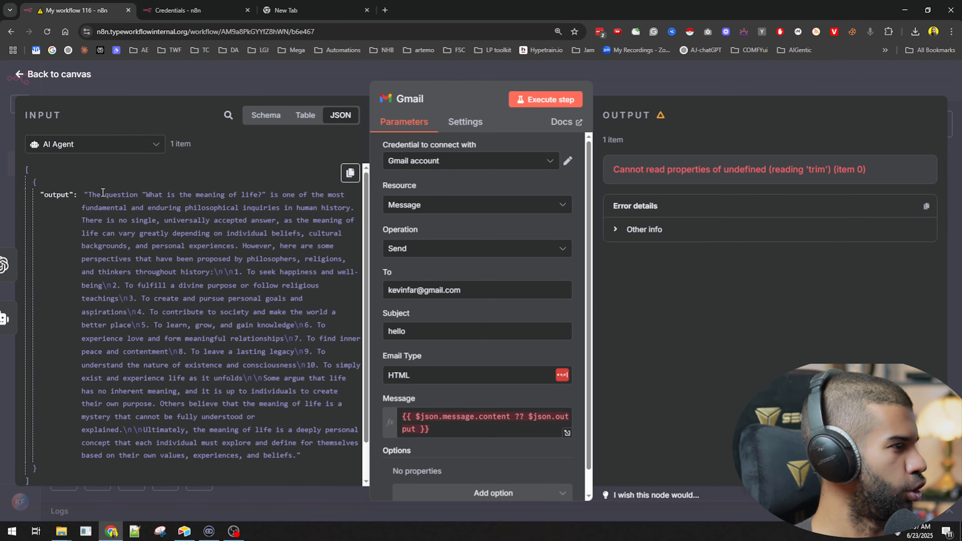
left_click_drag(103, 192, 203, 354)
left_click(680, 77)
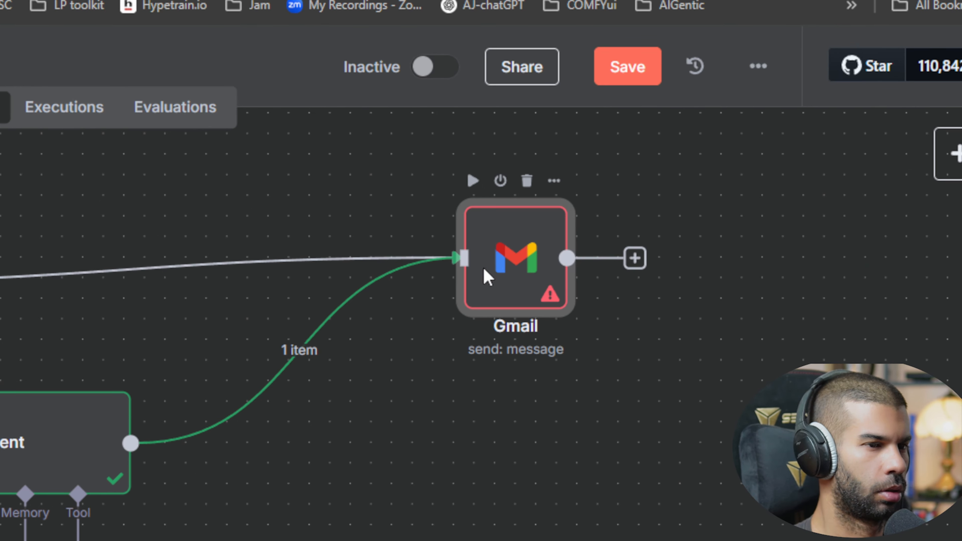
Step: Compare the OpenAI success and error branches with the AI Agent's data in the Gmail node's input, and return to the canvas
double_click(487, 277)
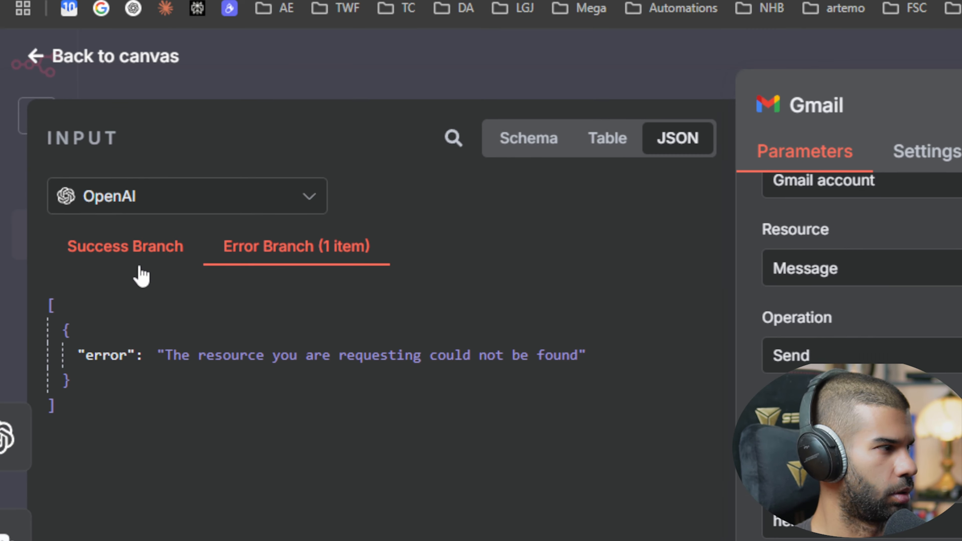
left_click(142, 271)
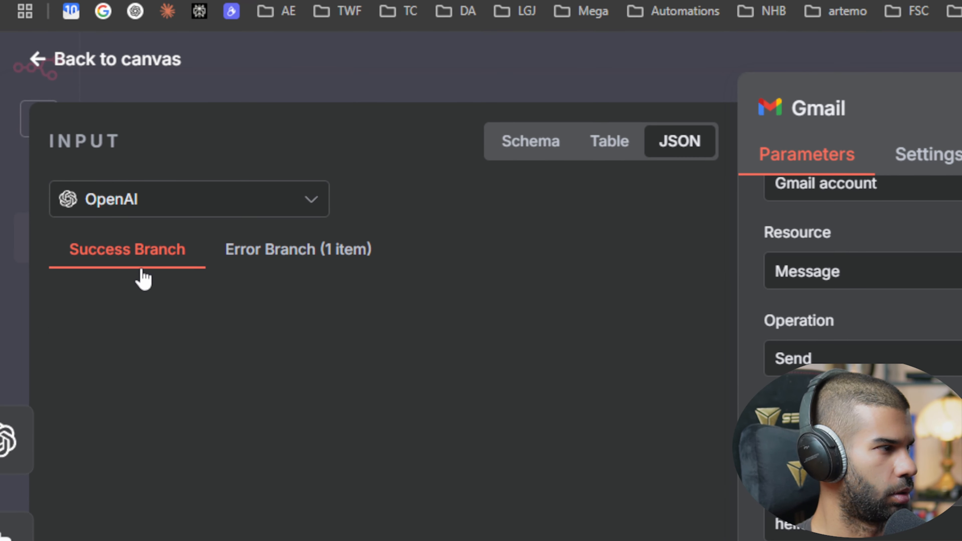
left_click(231, 260)
left_click(211, 211)
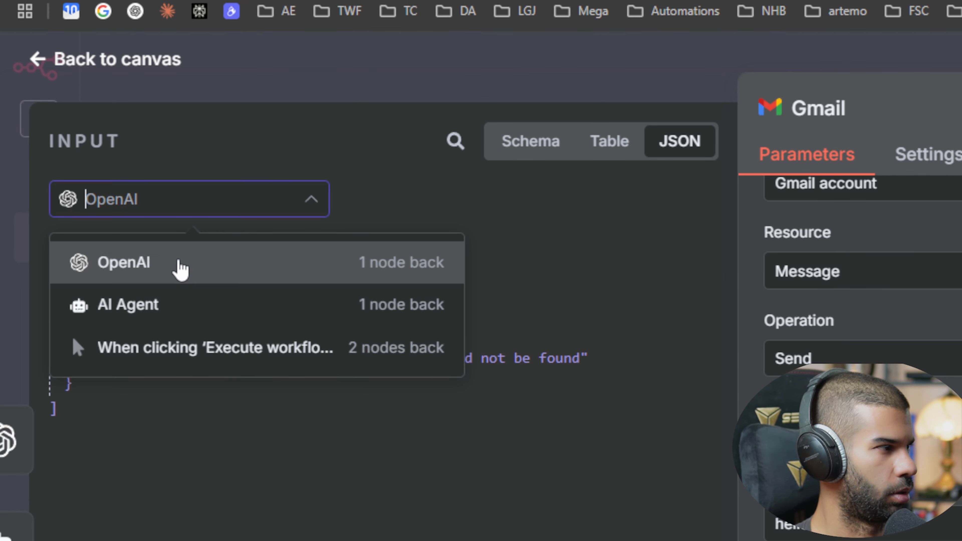
left_click(180, 312)
left_click(182, 209)
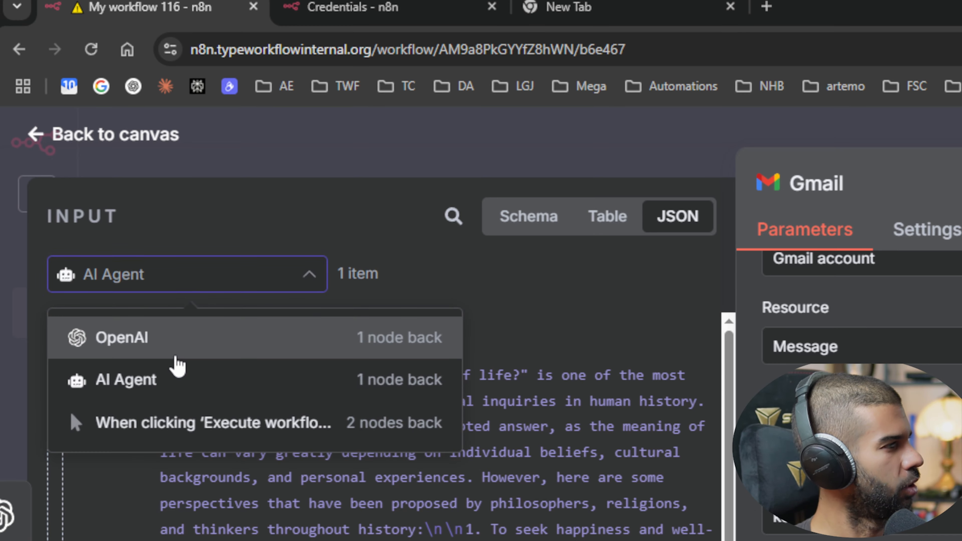
left_click(177, 360)
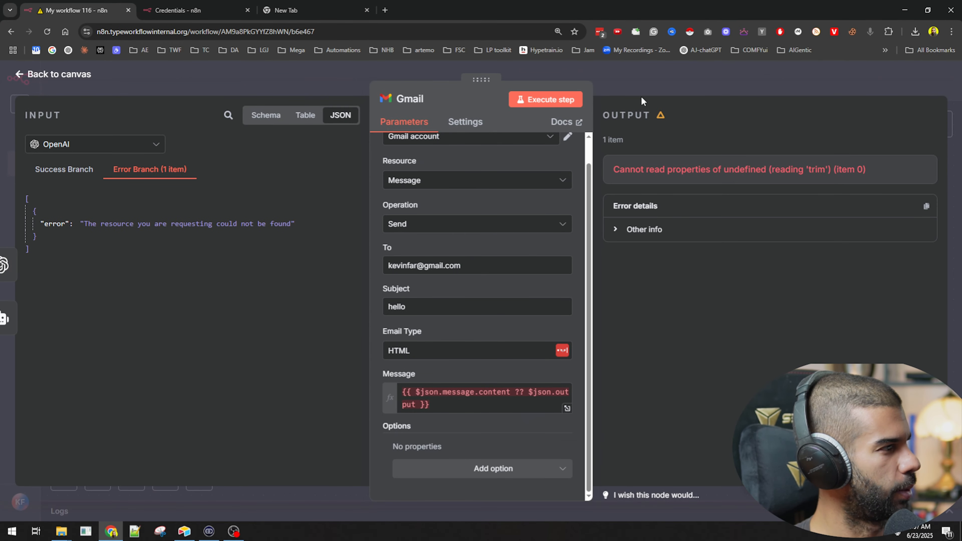
left_click(641, 97)
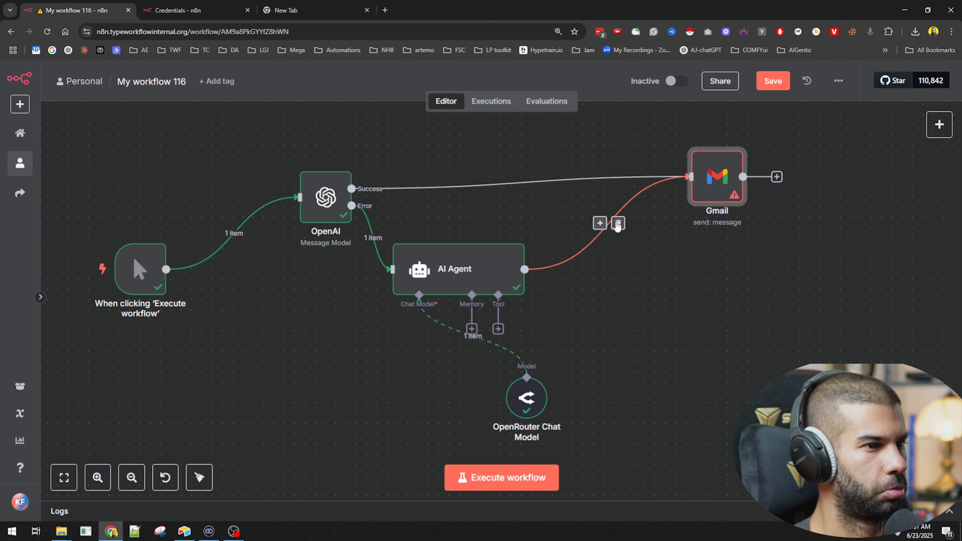
Step: Remove both connections into Gmail and add an Edit Fields (Set) node to the OpenAI Success output
left_click(619, 223)
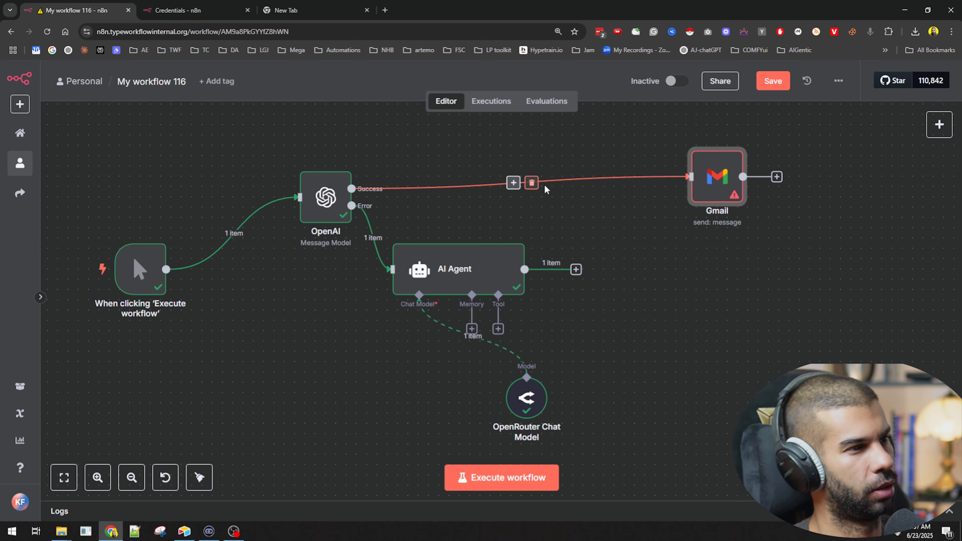
left_click(532, 183)
left_click(403, 188)
type("set")
key("Return")
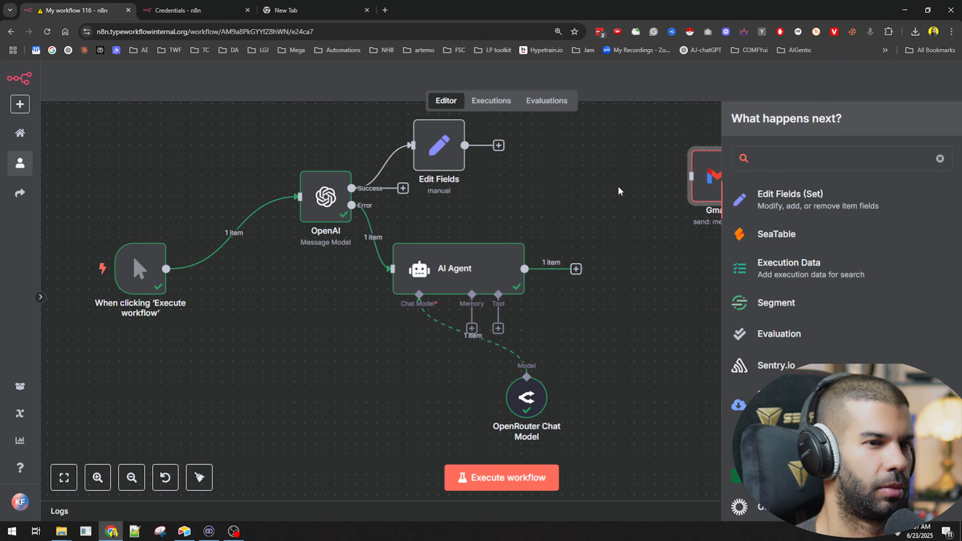
left_click(686, 95)
Step: Arrange Edit Fields ahead of the Gmail node and connect the AI Agent's output to Edit Fields
left_click_drag(426, 174, 642, 213)
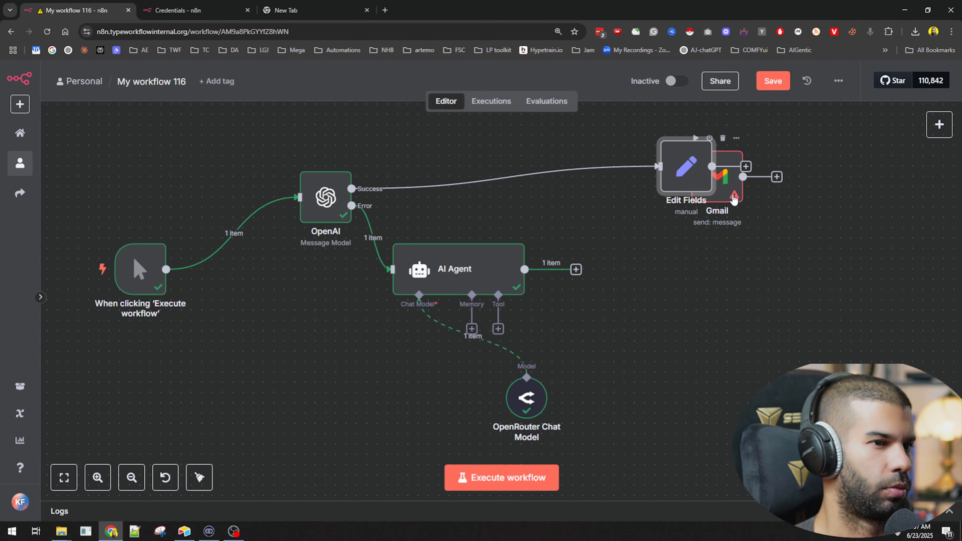
left_click_drag(733, 199, 873, 220)
left_click_drag(574, 274, 658, 182)
left_click_drag(690, 176, 699, 207)
Step: Copy Gmail's message expression {{ $json.message.content ?? $json.output }} into a string field named test in the Edit Fields node
double_click(852, 216)
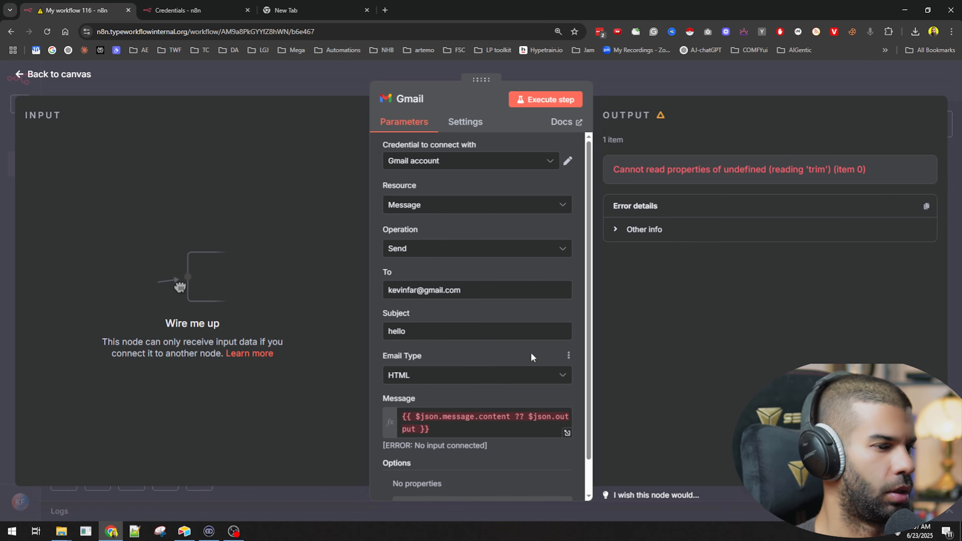
left_click(499, 392)
key("ctrl+a")
key("ctrl+c")
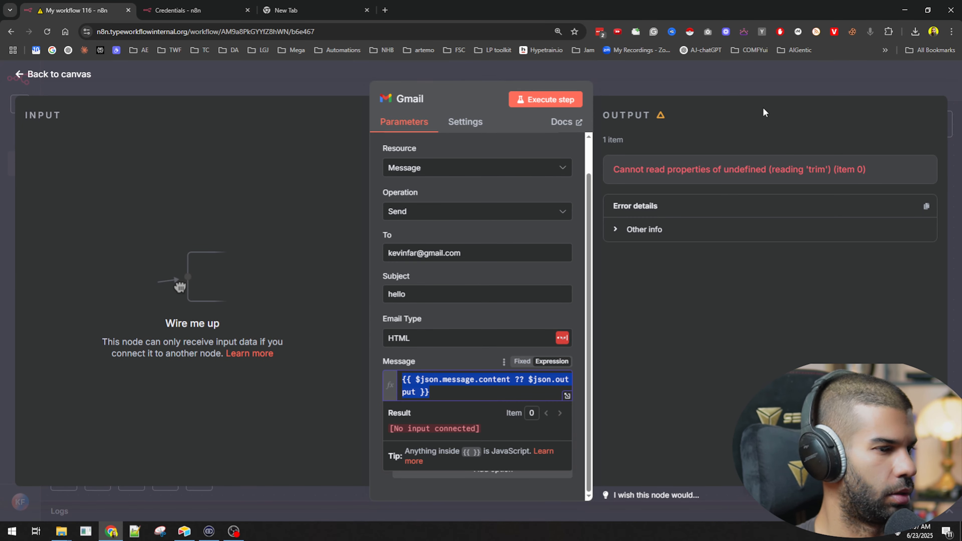
left_click(754, 83)
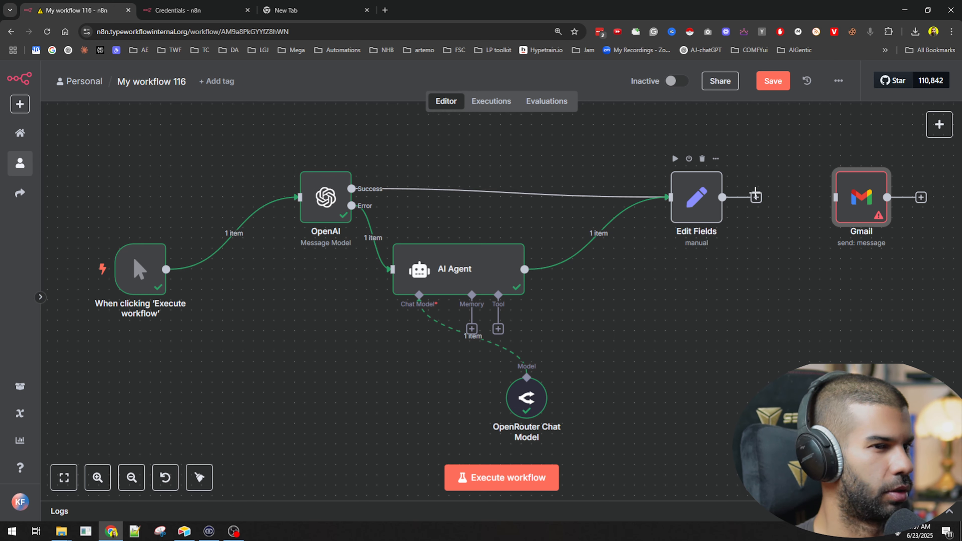
double_click(715, 208)
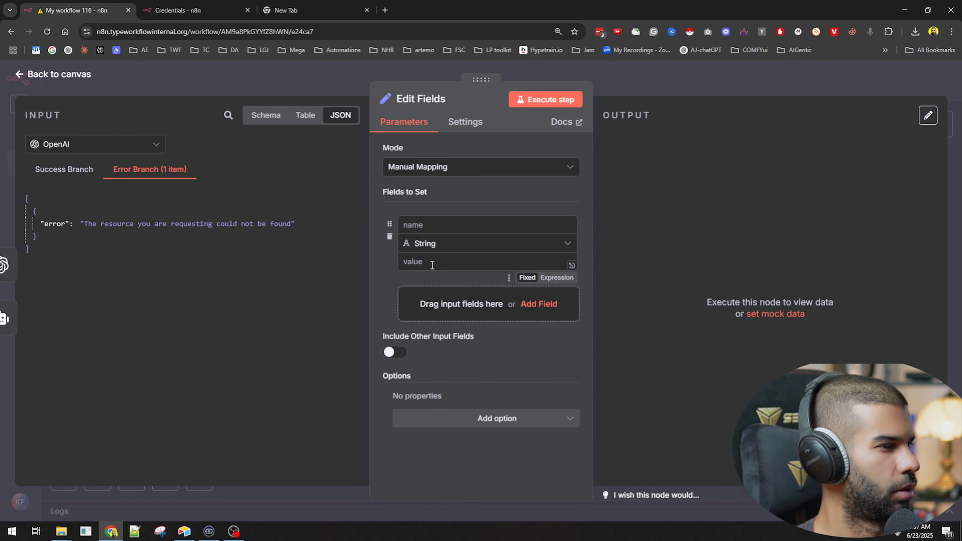
key("ctrl+v")
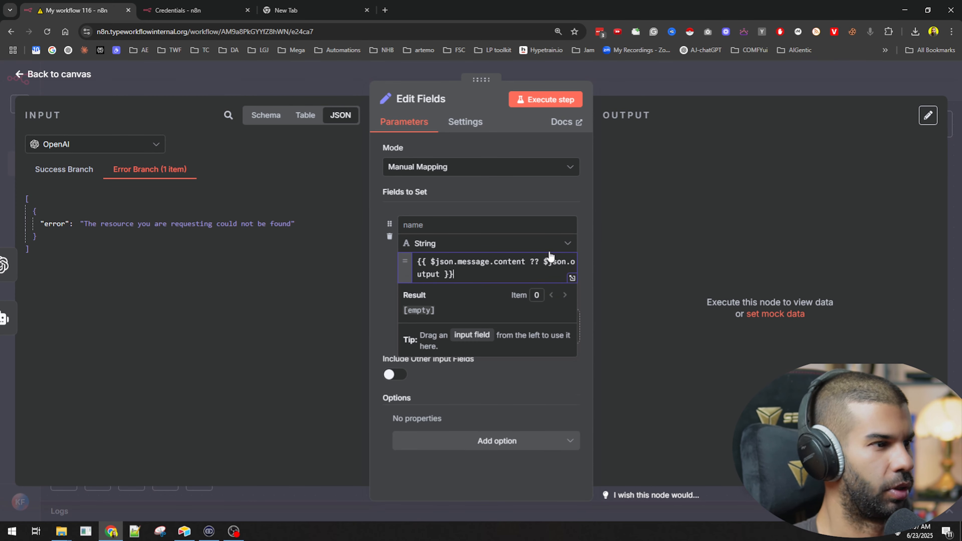
left_click(477, 230)
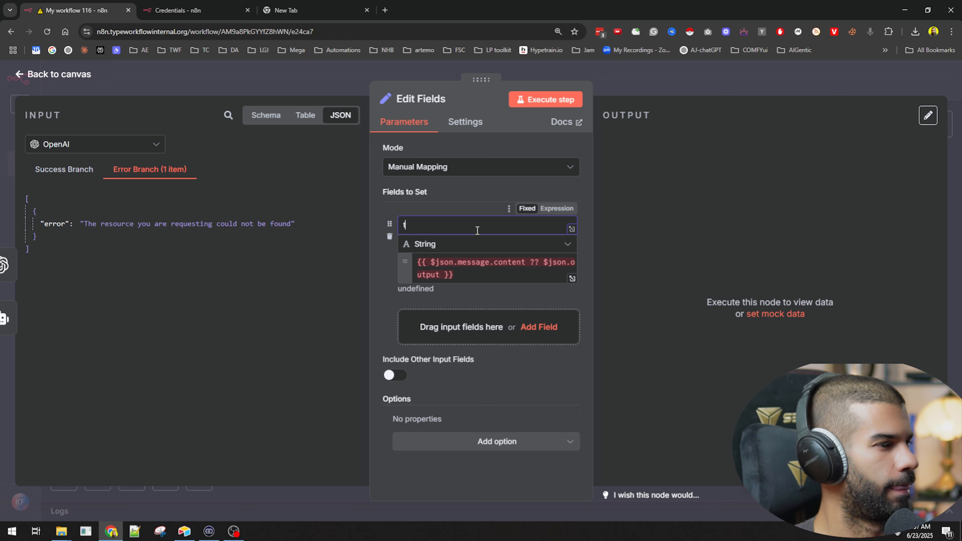
left_click(672, 86)
Step: Connect Edit Fields to Gmail and set the Gmail message to {{ $json.test }}
left_click_drag(722, 197, 834, 198)
left_click_drag(865, 199, 838, 190)
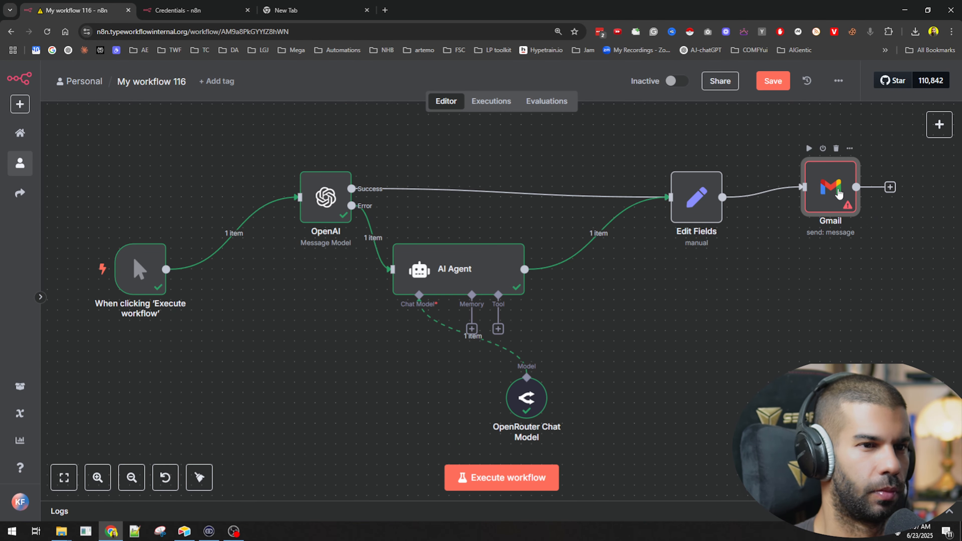
key("Return")
scroll(472, 404, "down", 1)
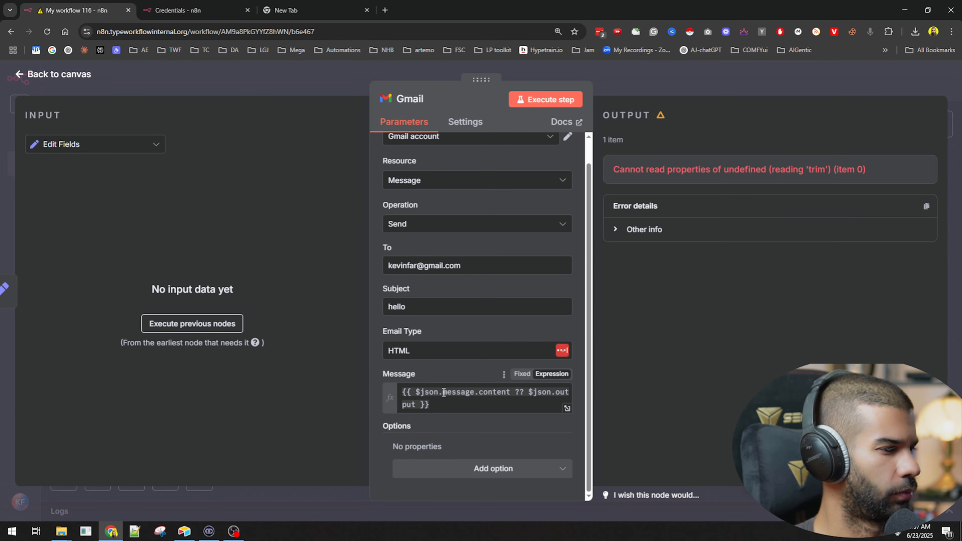
left_click_drag(444, 393, 420, 400)
type("text")
left_click(696, 86)
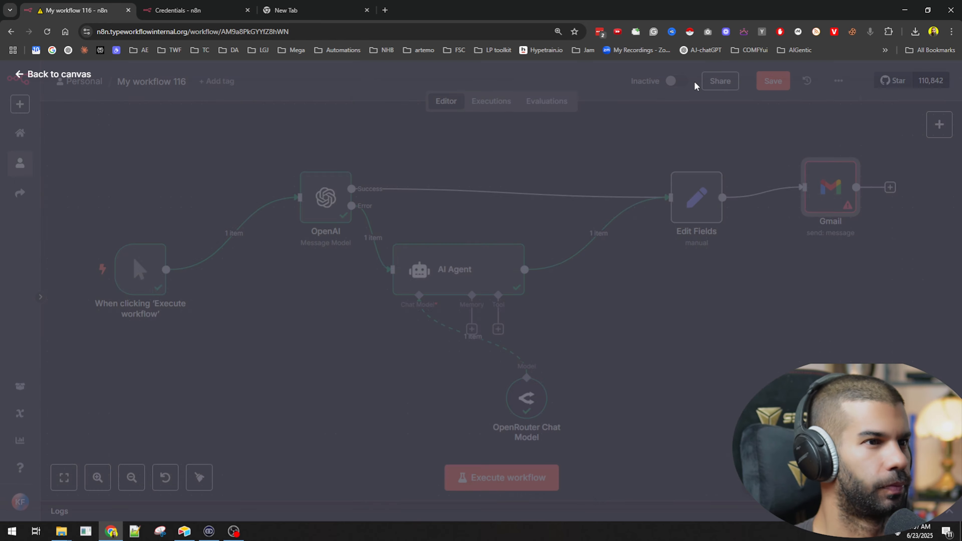
Step: Save and execute the workflow, and inspect the Gmail error and the Edit Fields output
key("ctrl+s")
left_click(476, 471)
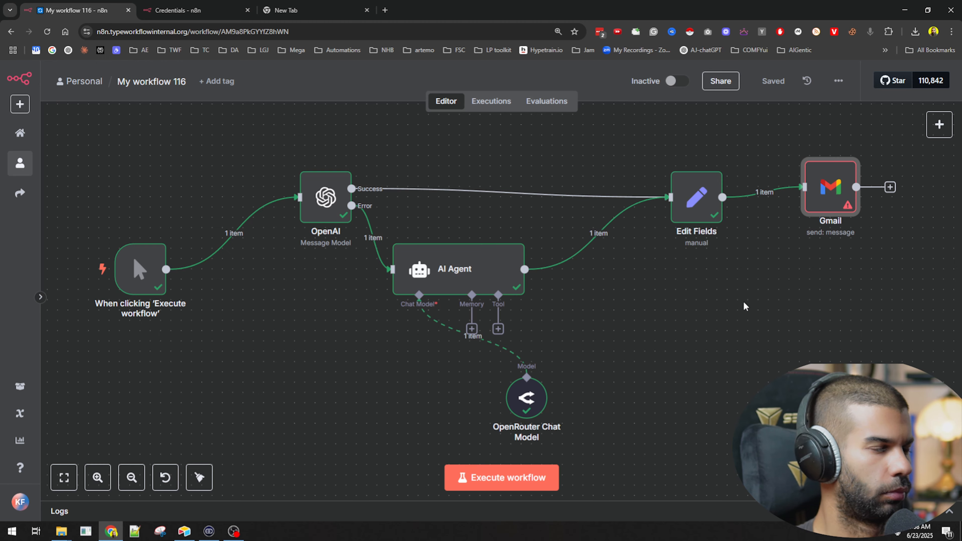
double_click(827, 197)
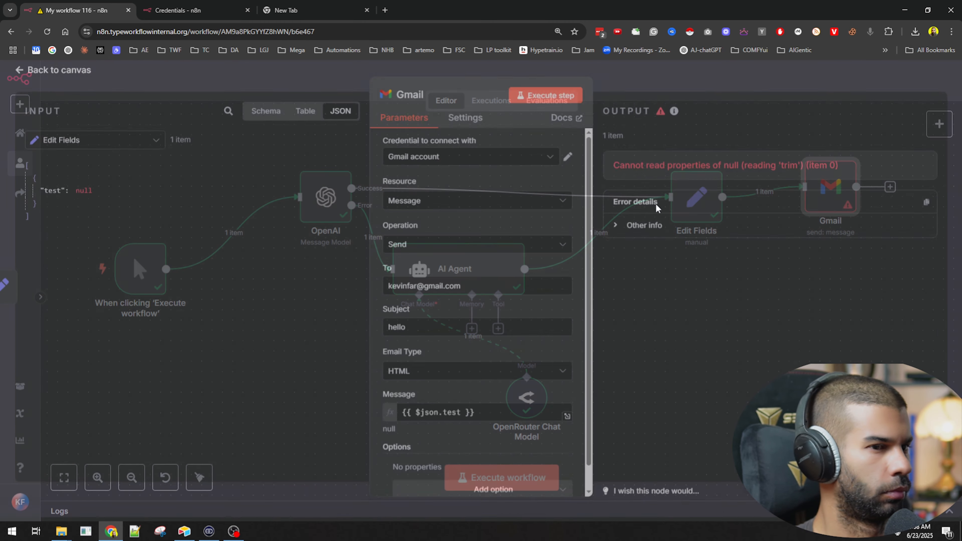
left_click_drag(687, 170, 815, 172)
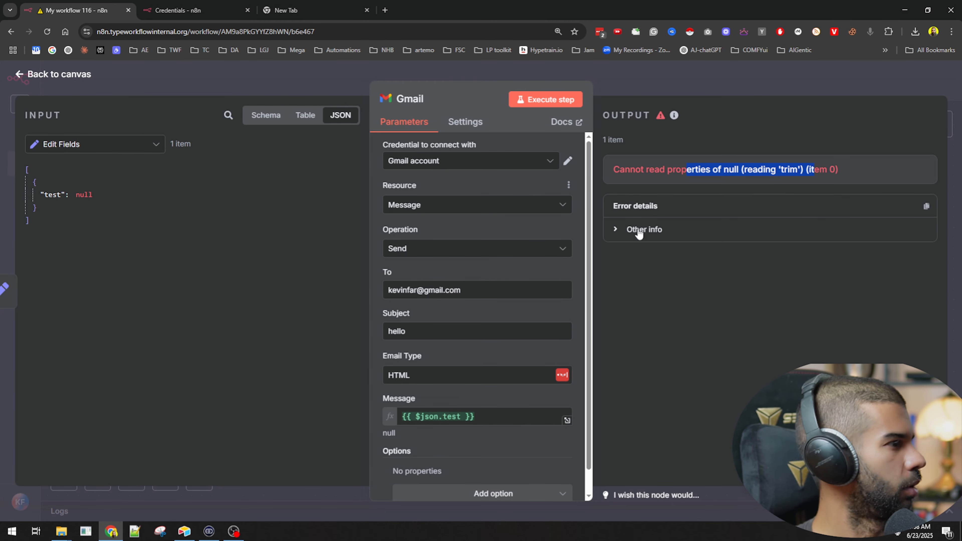
key("Escape")
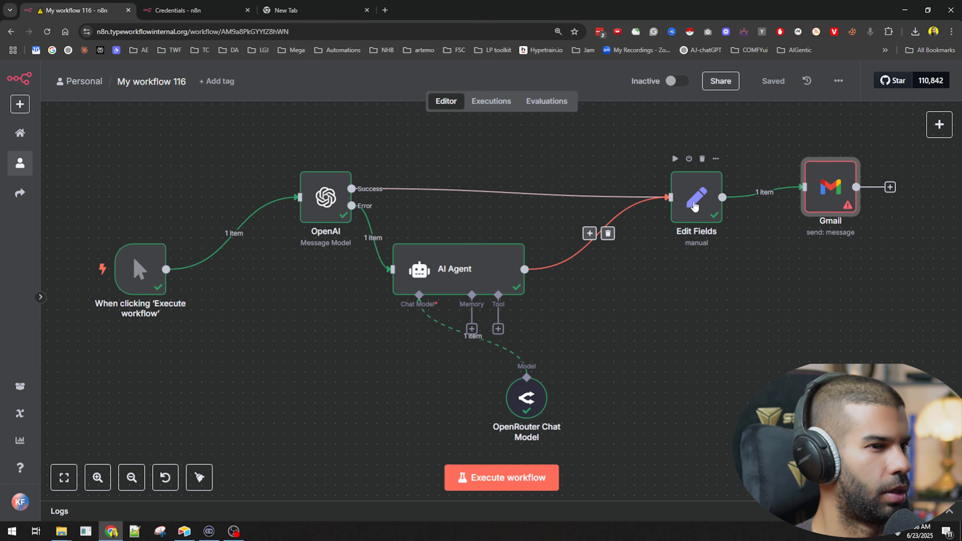
double_click(694, 205)
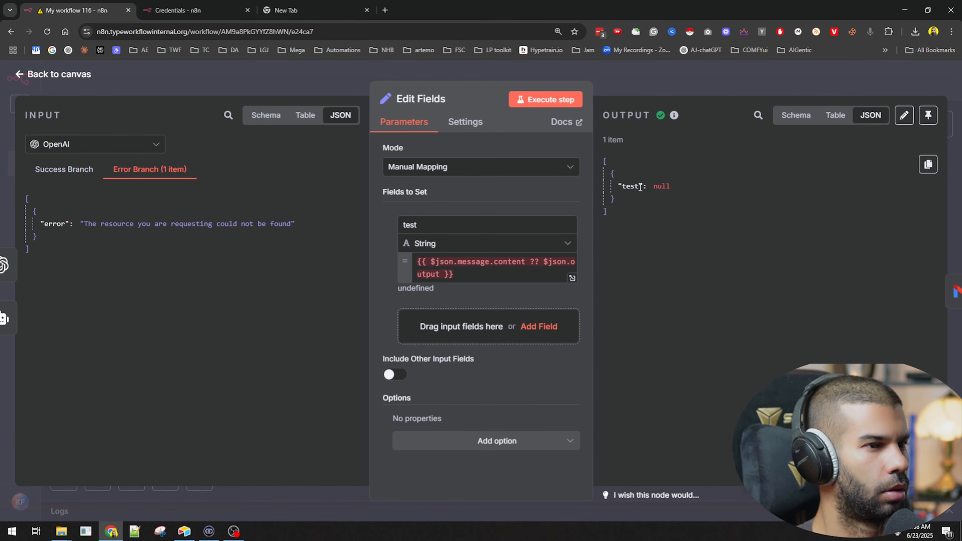
key("Escape")
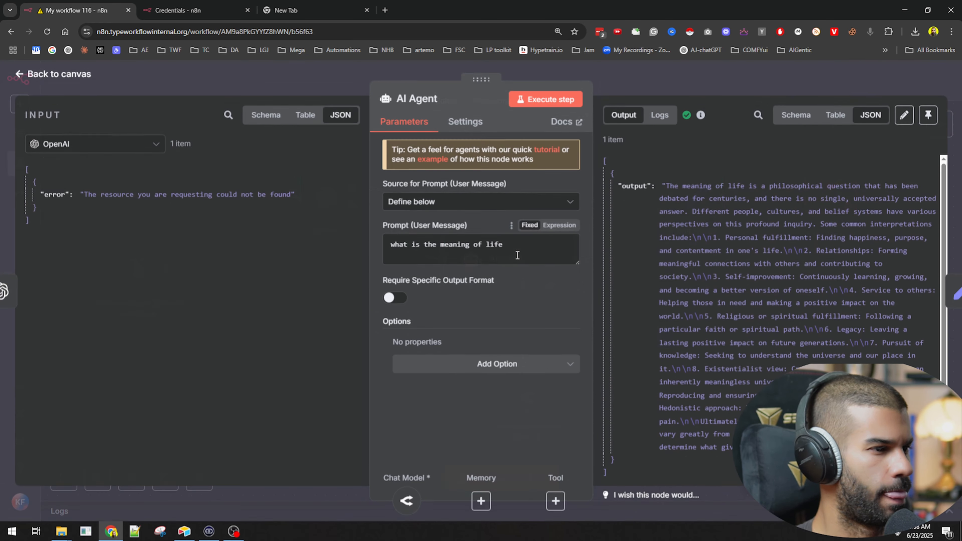
Step: Check the AI Agent's input sources and output, and move its node closer to the OpenRouter Chat Model
double_click(513, 251)
left_click(126, 147)
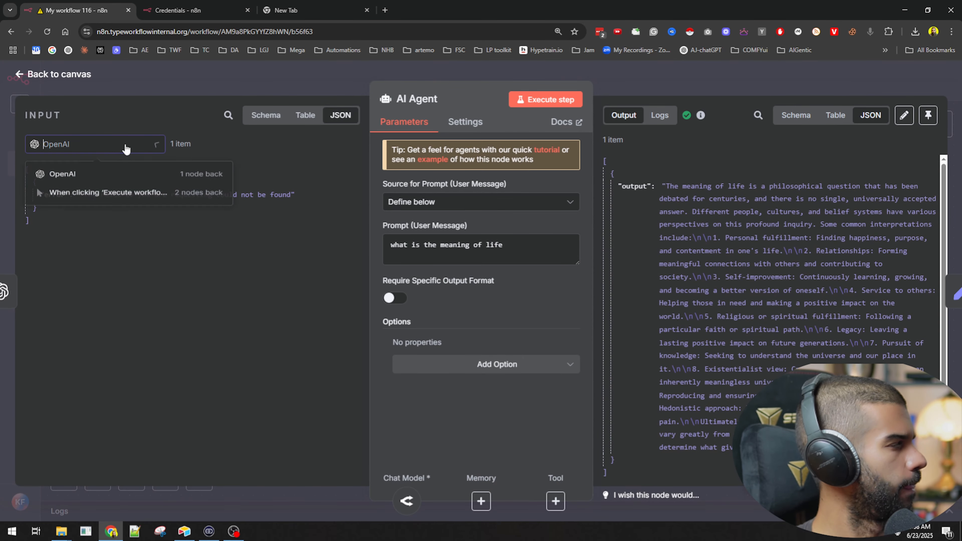
left_click(686, 91)
left_click_drag(507, 265, 511, 297)
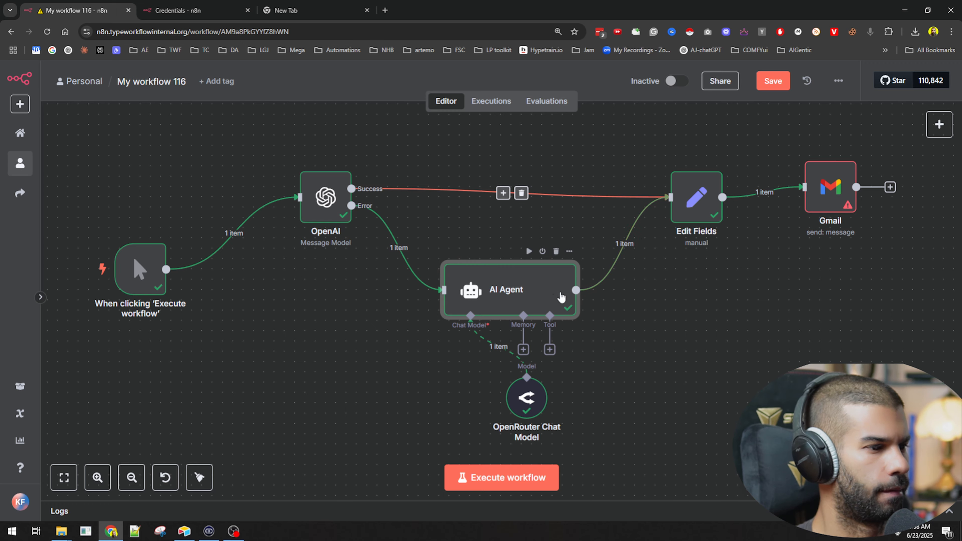
Step: Open Edit Fields and show the AI Agent's data as its input
double_click(704, 203)
left_click(92, 147)
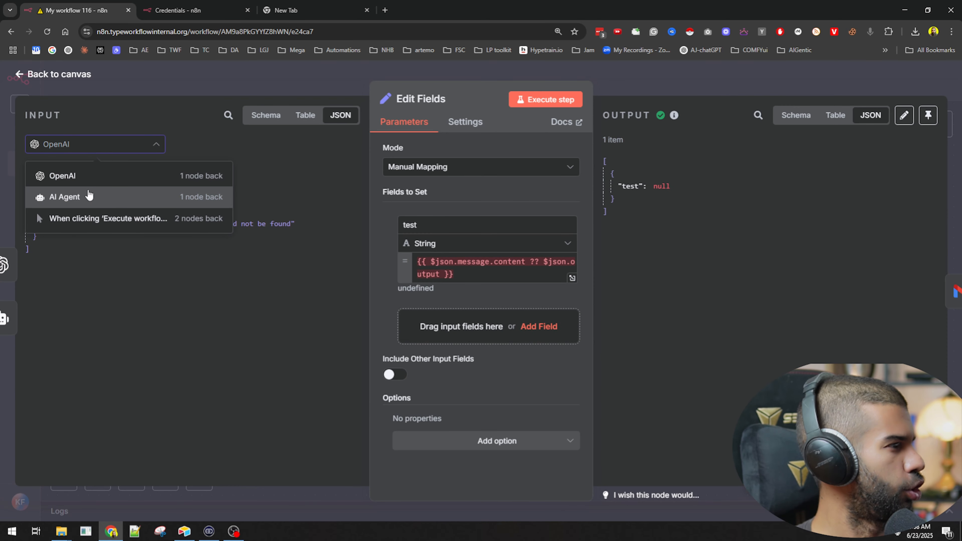
left_click(89, 196)
left_click_drag(59, 195, 475, 280)
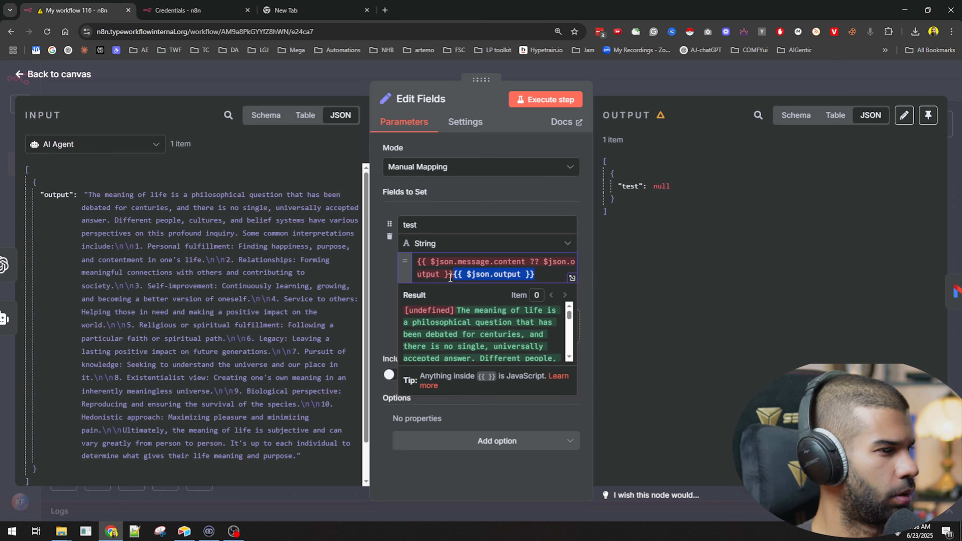
key("shift+End")
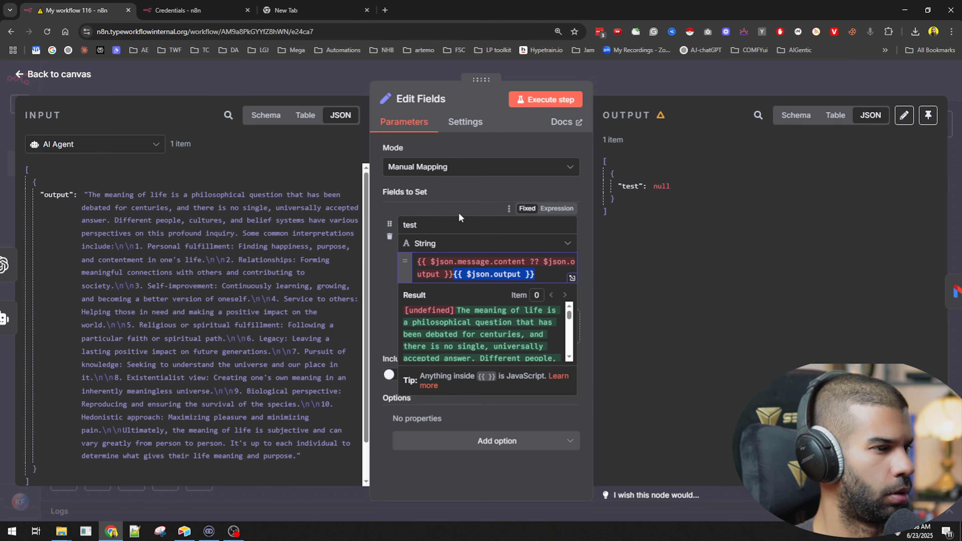
key("BackSpace")
Step: Reorder the test field's expression to {{ $json.output ?? $json.message.content }} and execute the workflow
left_click_drag(544, 262, 519, 263)
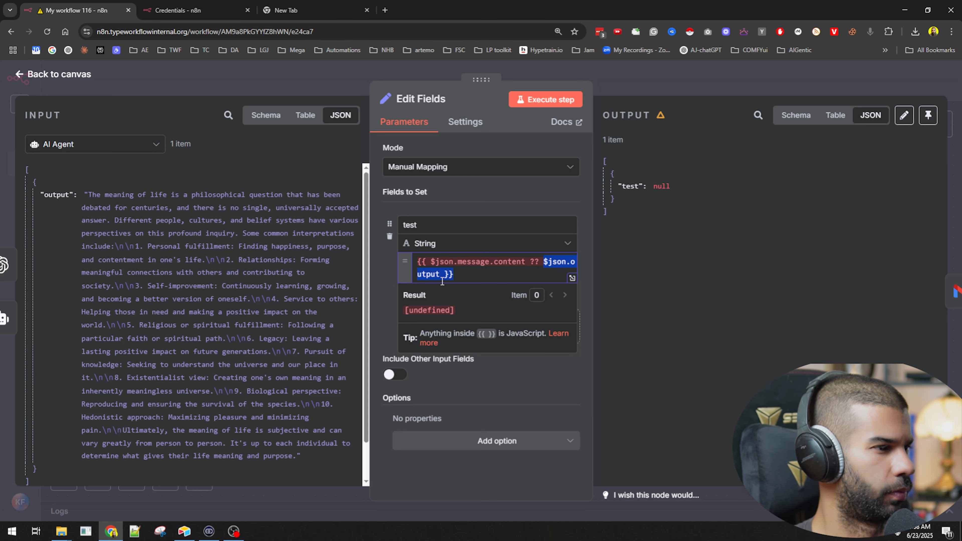
left_click_drag(442, 281, 441, 278)
key("ctrl+x")
left_click(431, 263)
key("ctrl+v")
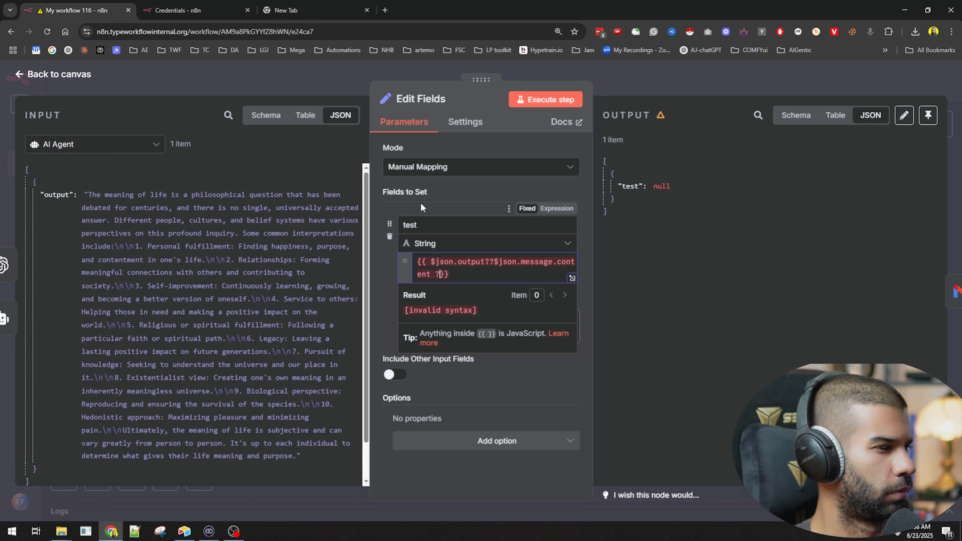
key("BackSpace")
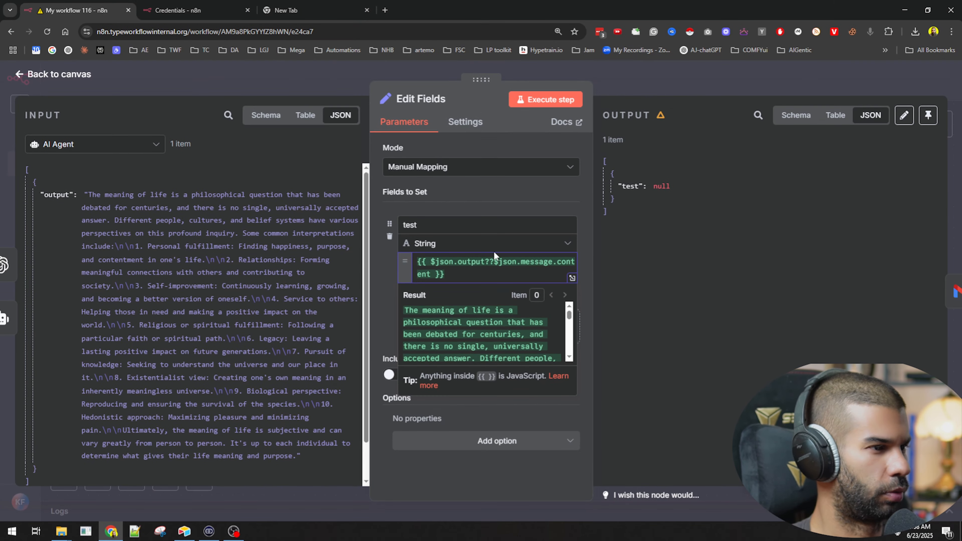
key("Right")
key("Right")
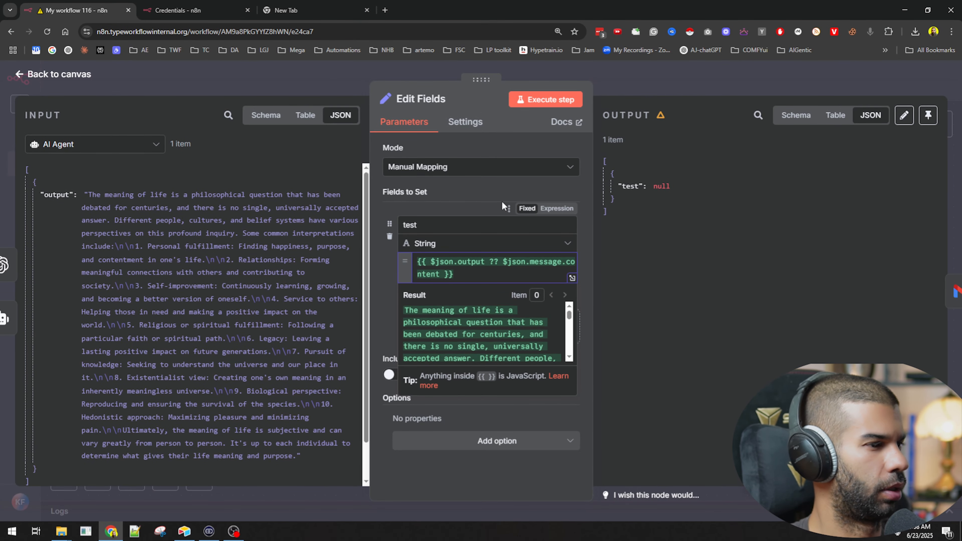
left_click(668, 91)
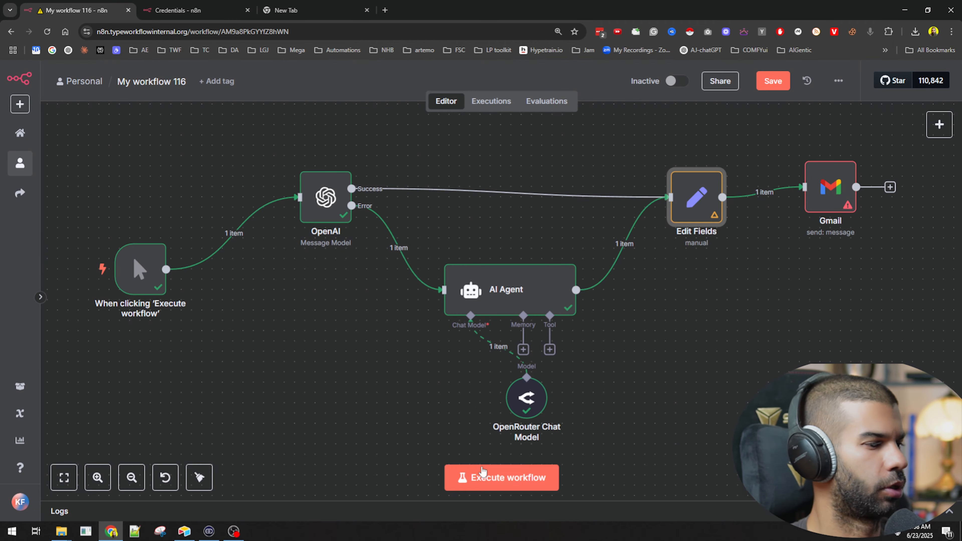
left_click(484, 476)
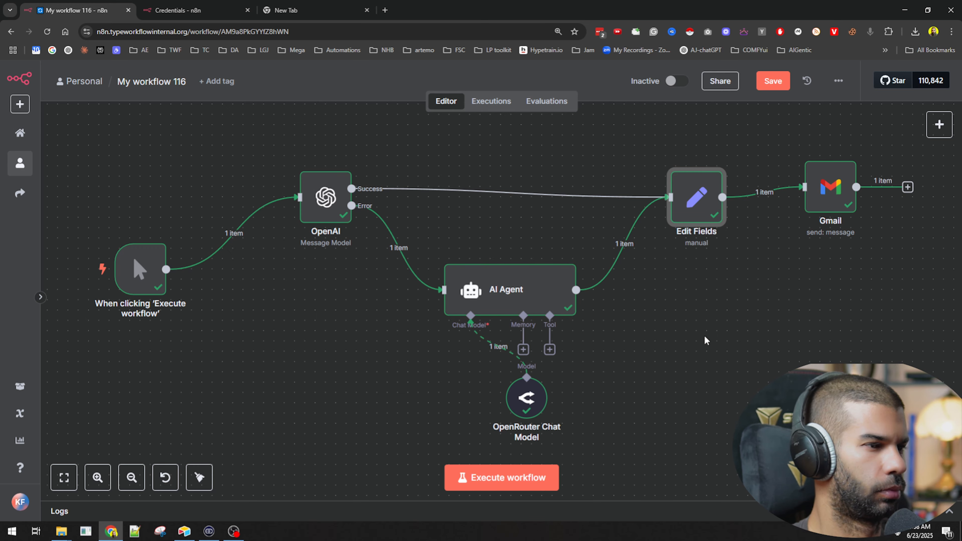
Step: Correct the OpenAI node's model ID to gpt-4.1-mini, save the workflow and execute it
double_click(326, 197)
left_click(529, 293)
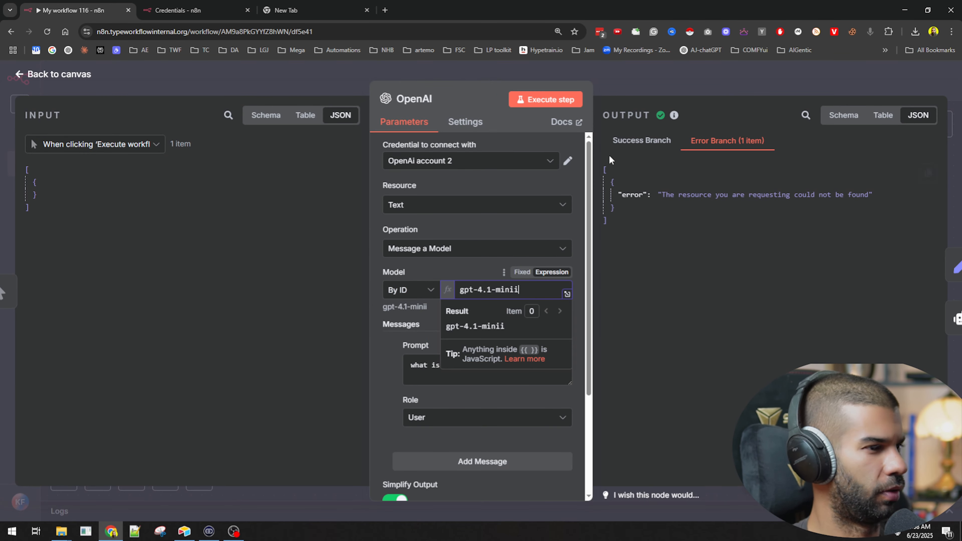
key("BackSpace")
left_click(683, 80)
key("ctrl+s")
left_click(519, 487)
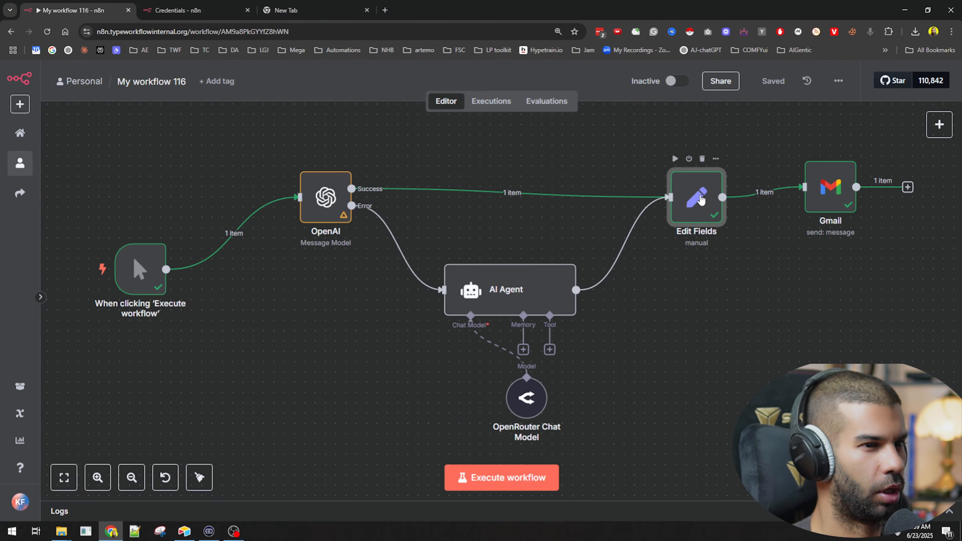
Step: Open Edit Fields to examine its OpenAI success input, the test field's ?? expression and the output
double_click(432, 217)
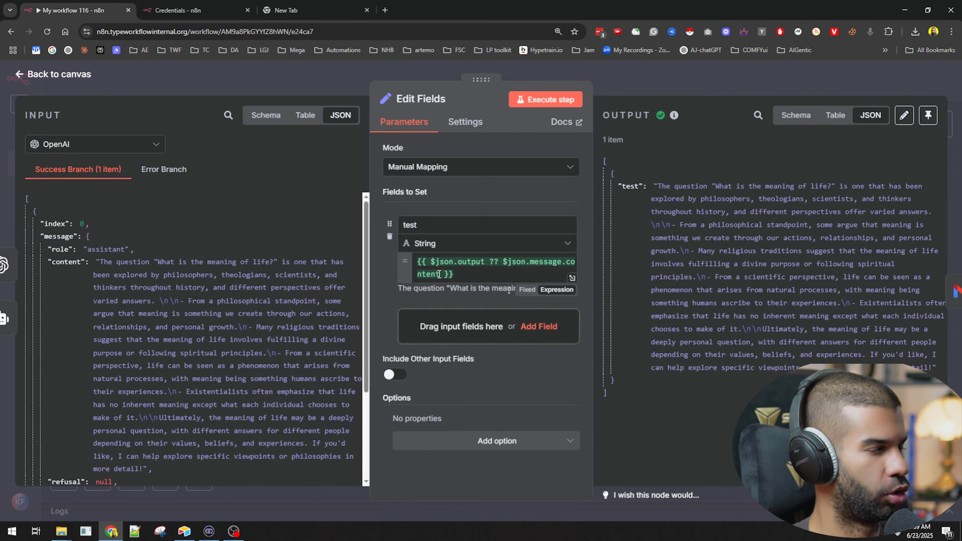
left_click(491, 263)
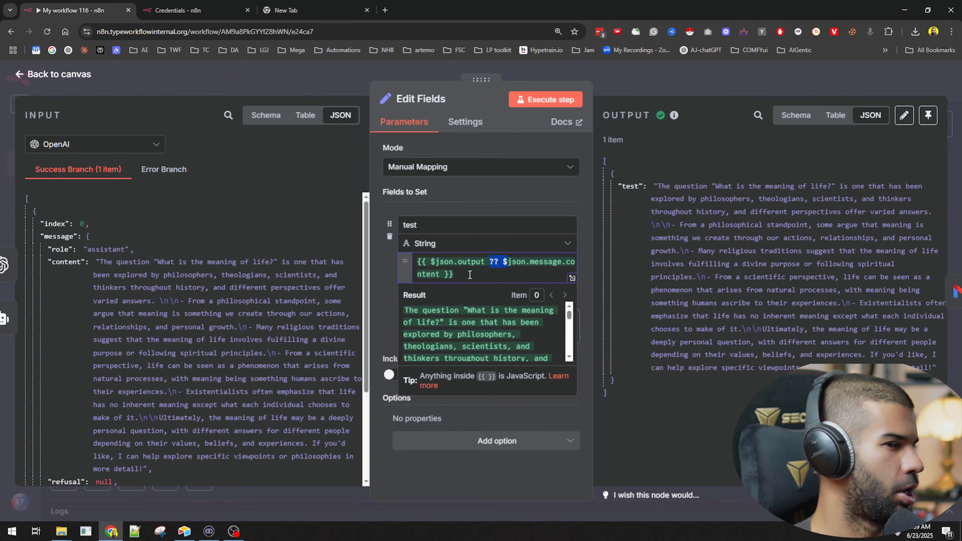
key("Escape")
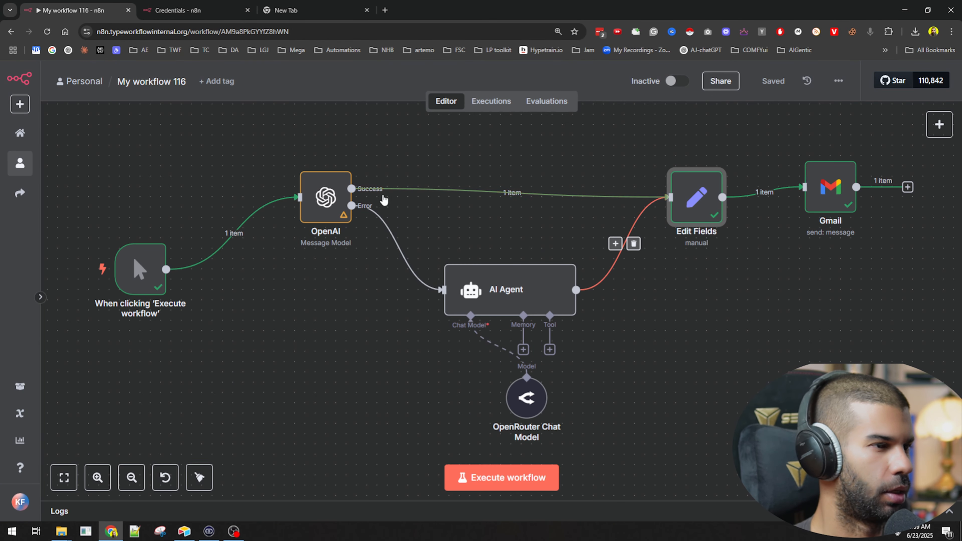
Step: Move the OpenAI node up and the AI Agent below it, and review the test field's expression in Edit Fields
left_click_drag(328, 207, 366, 176)
left_click_drag(497, 294, 425, 346)
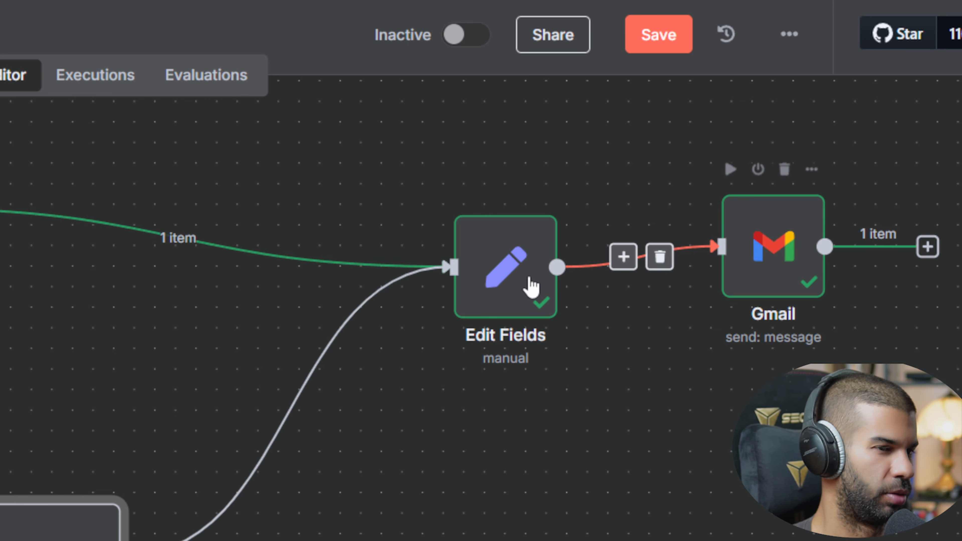
double_click(466, 268)
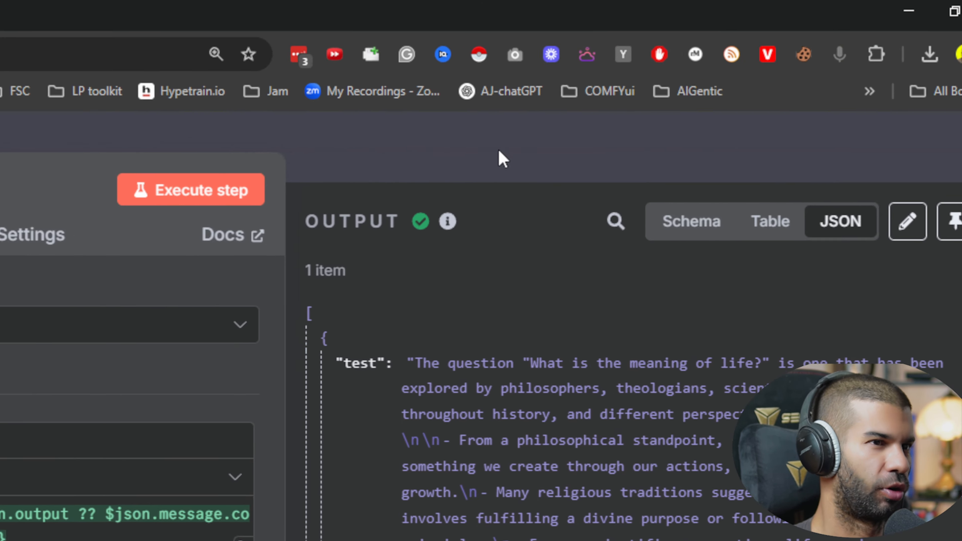
left_click(499, 159)
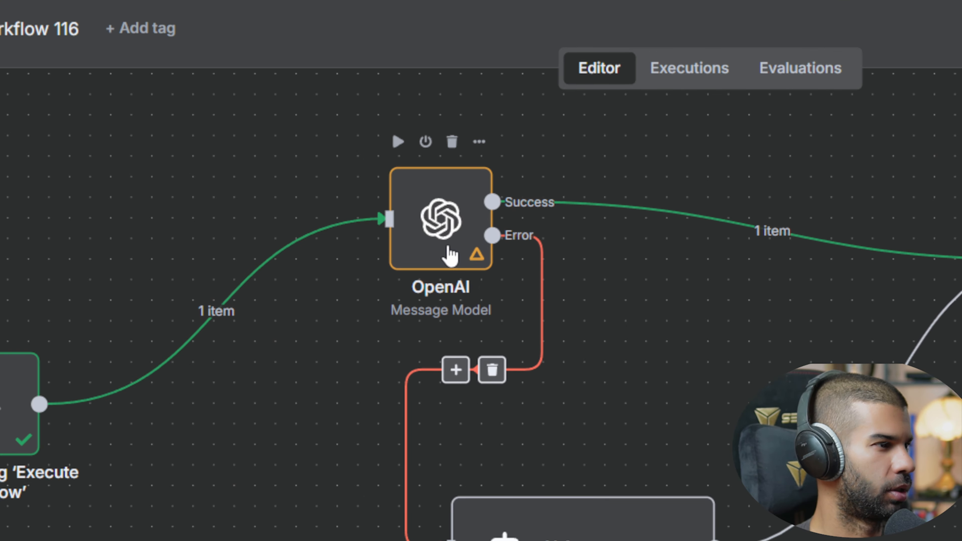
left_click(437, 244)
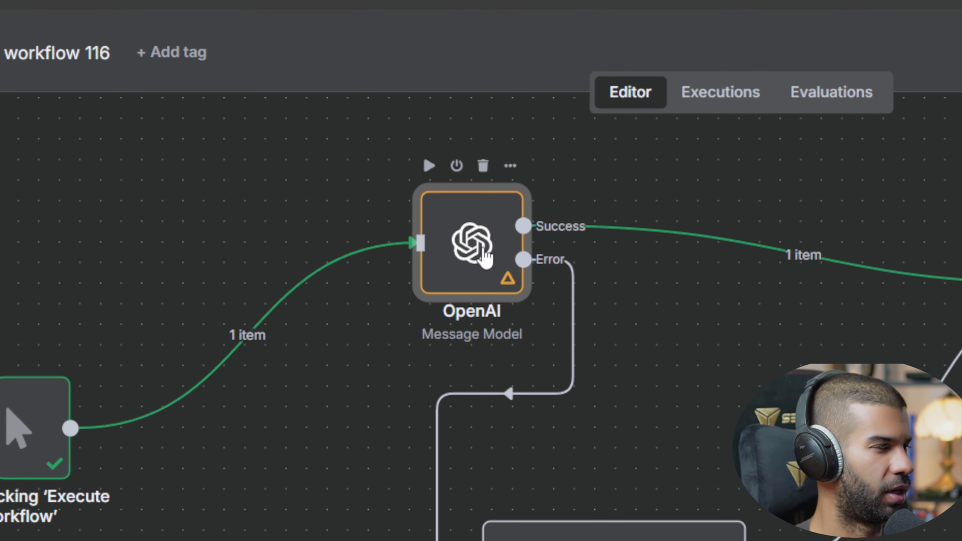